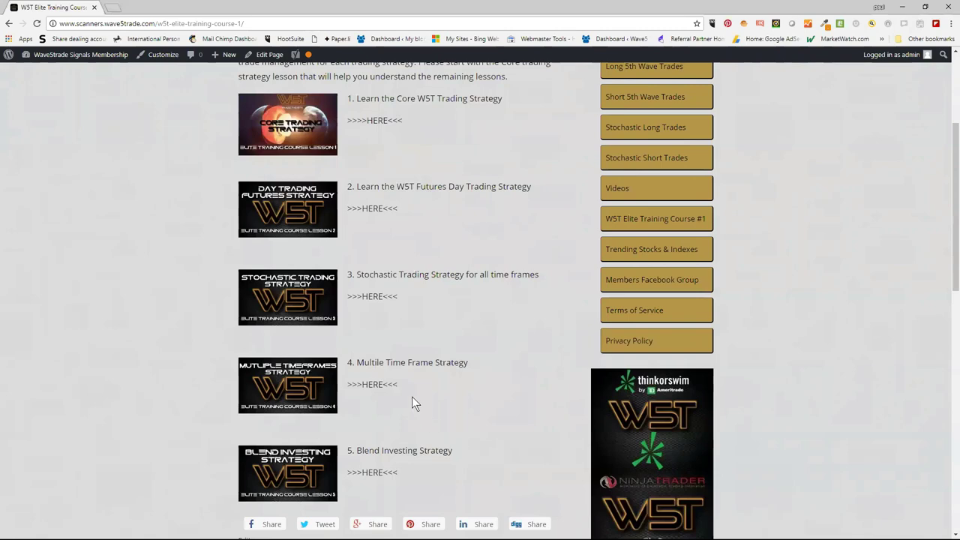
Open the membership site's Subscribe page and review the W5T Stocks Scanner Signals and W5T Elite Training Course plans
scroll(409, 397, "up", 3)
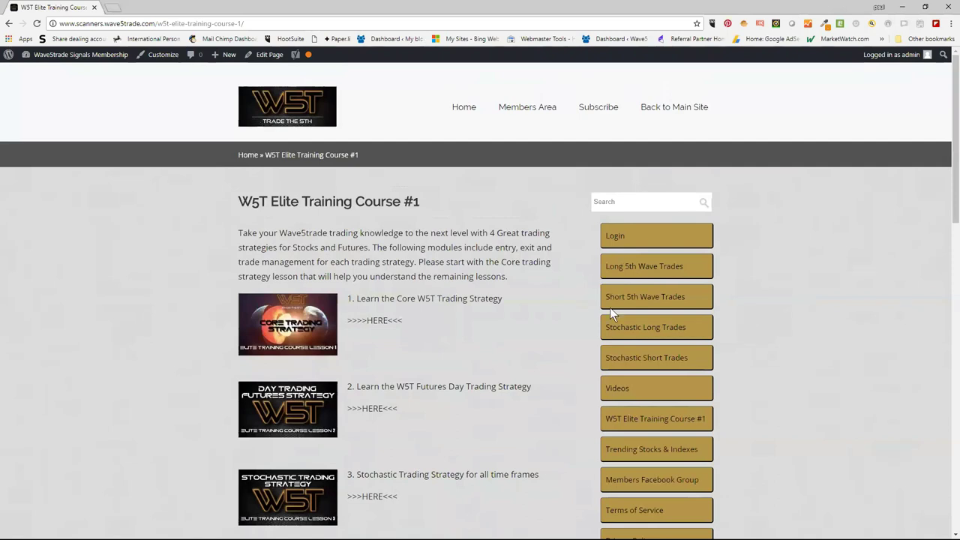
scroll(643, 295, "down", 1)
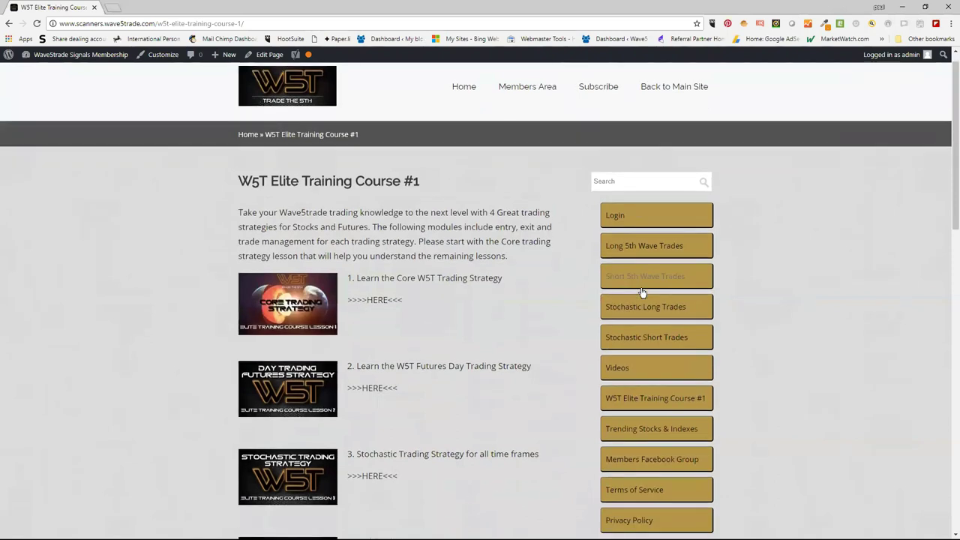
scroll(611, 135, "up", 1)
left_click(602, 107)
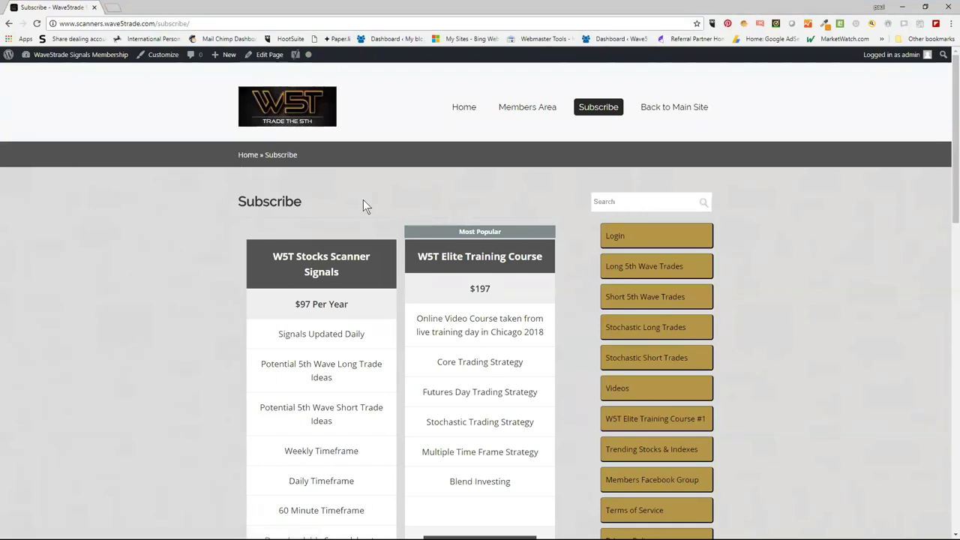
scroll(354, 197, "down", 1)
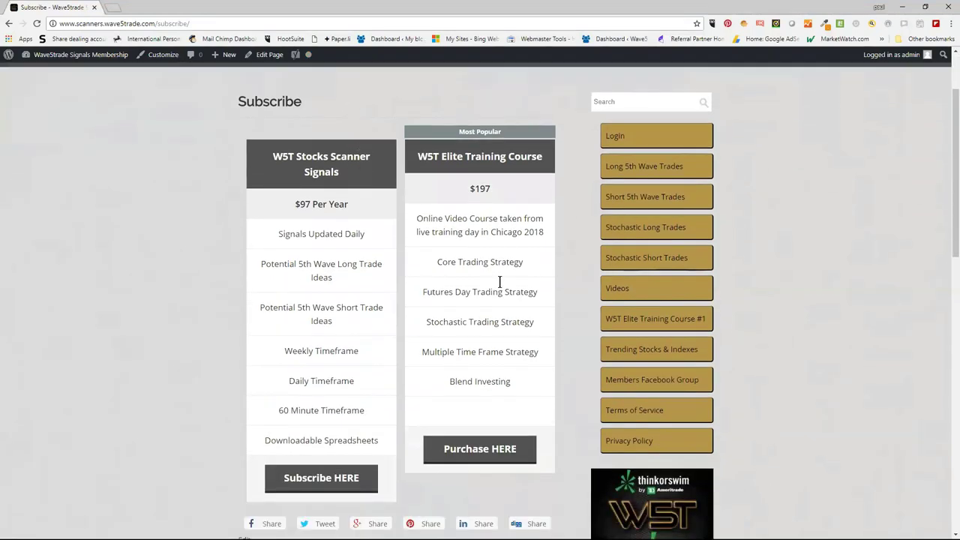
scroll(500, 282, "up", 1)
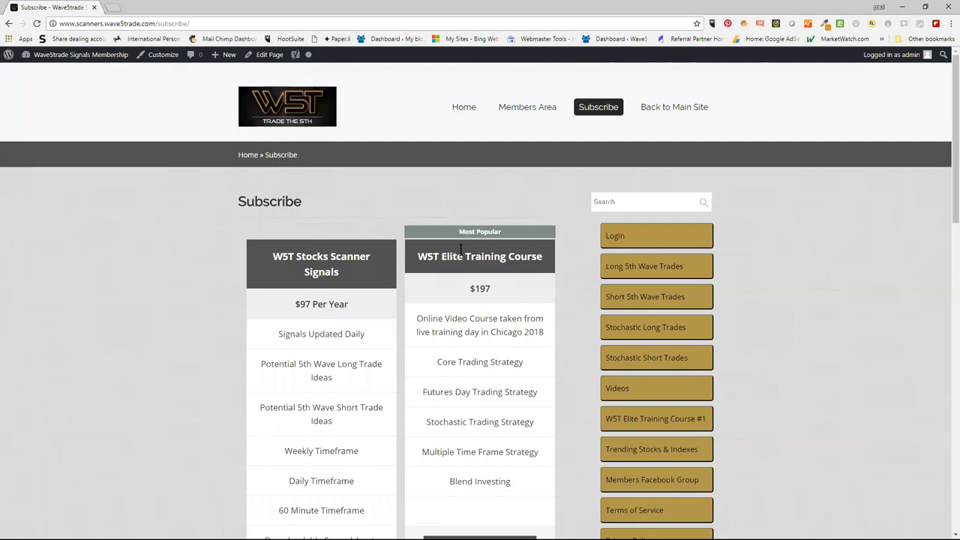
Copy the web address of the Subscribe page
left_click_drag(192, 23, 39, 23)
right_click(99, 25)
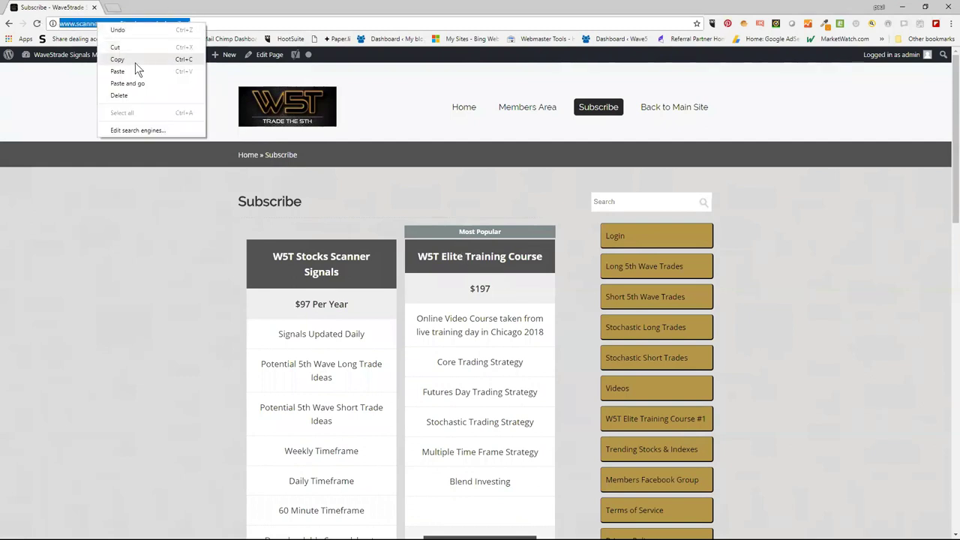
left_click(135, 63)
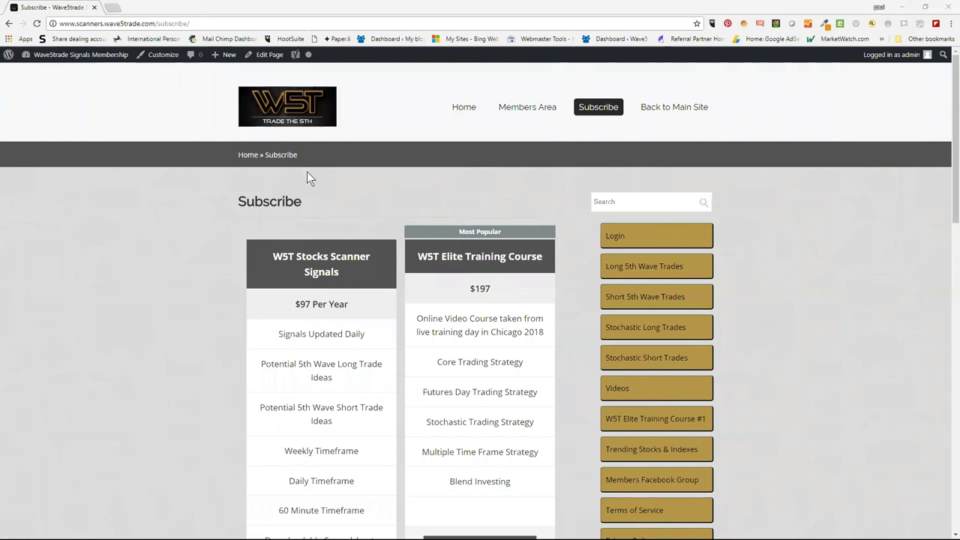
Switch to the LUV 60-minute chart in NinjaTrader and restart the Elliott wave count from the early-June low
left_click(904, 14)
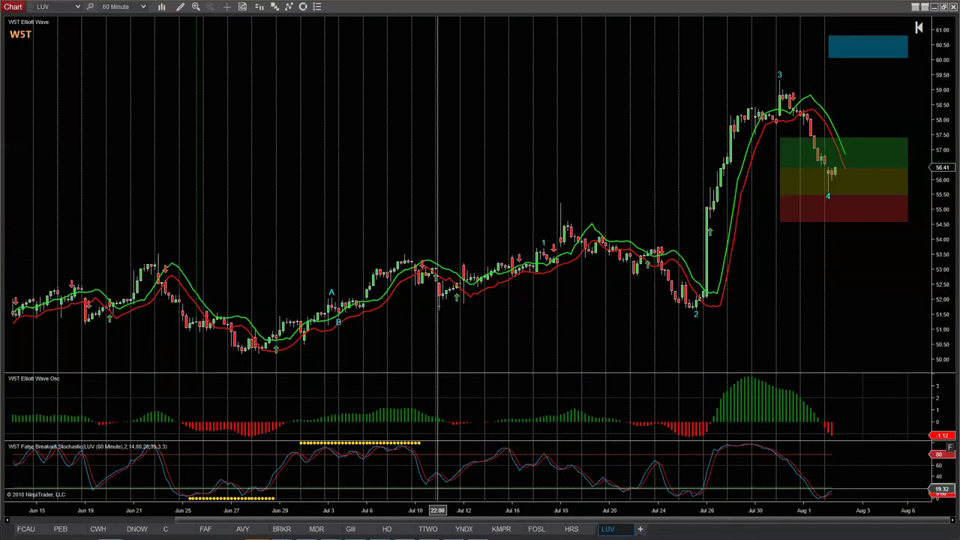
left_click_drag(499, 519, 489, 519)
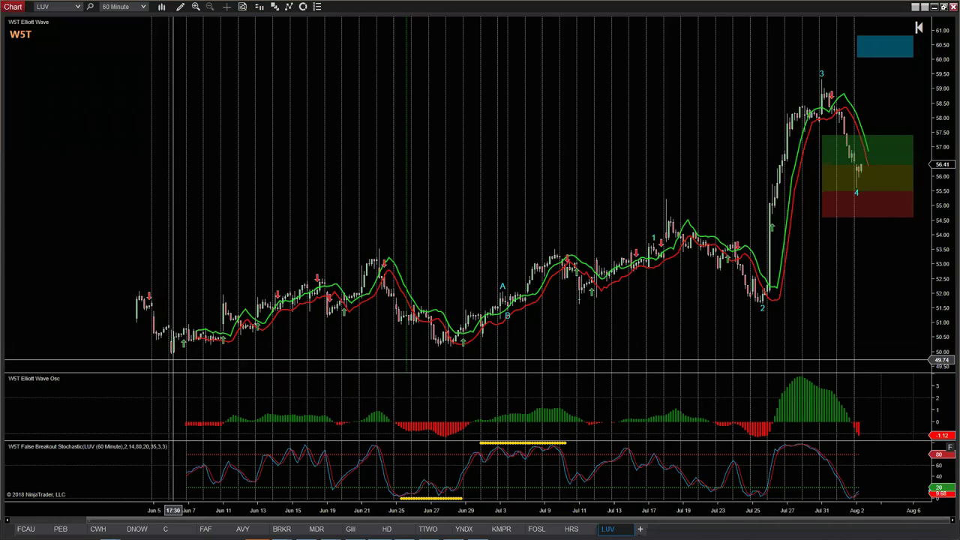
key("F5")
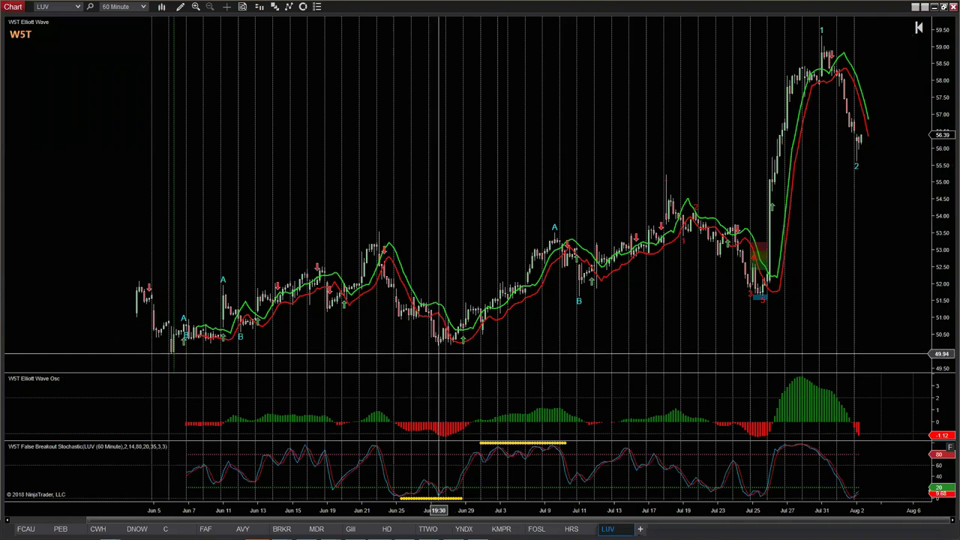
Try Elliott wave start points at the late-June, late-July and mid-July lows, and set the start at the June 25 bar
left_click(439, 353)
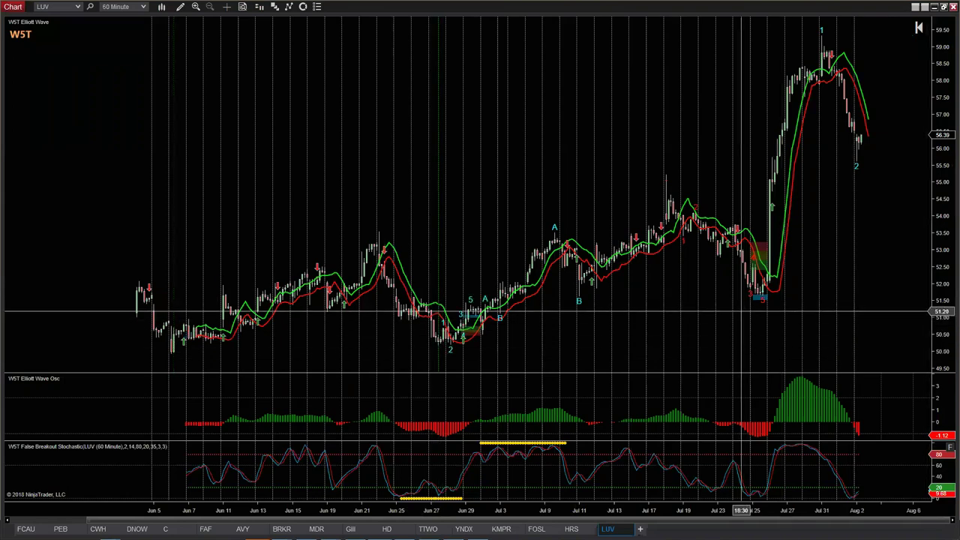
left_click(764, 317)
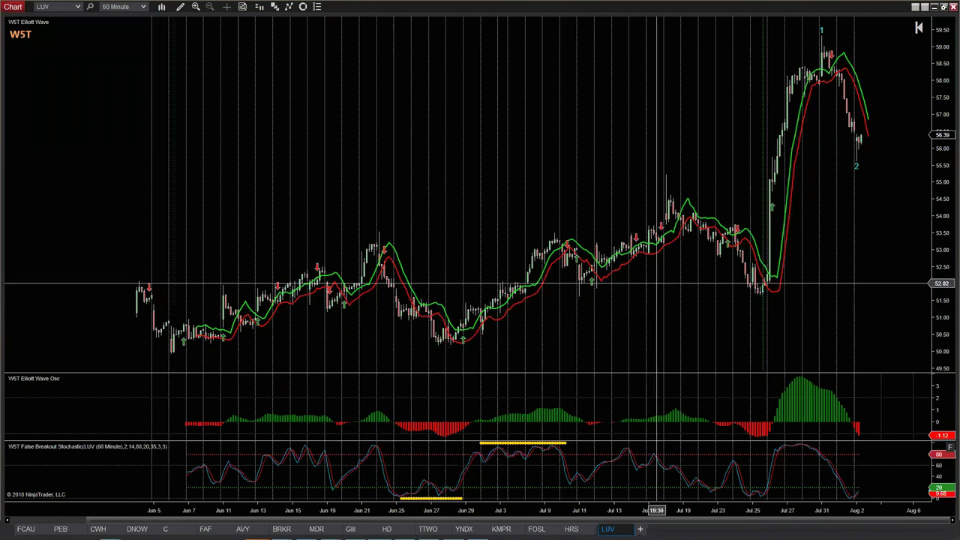
left_click(577, 310)
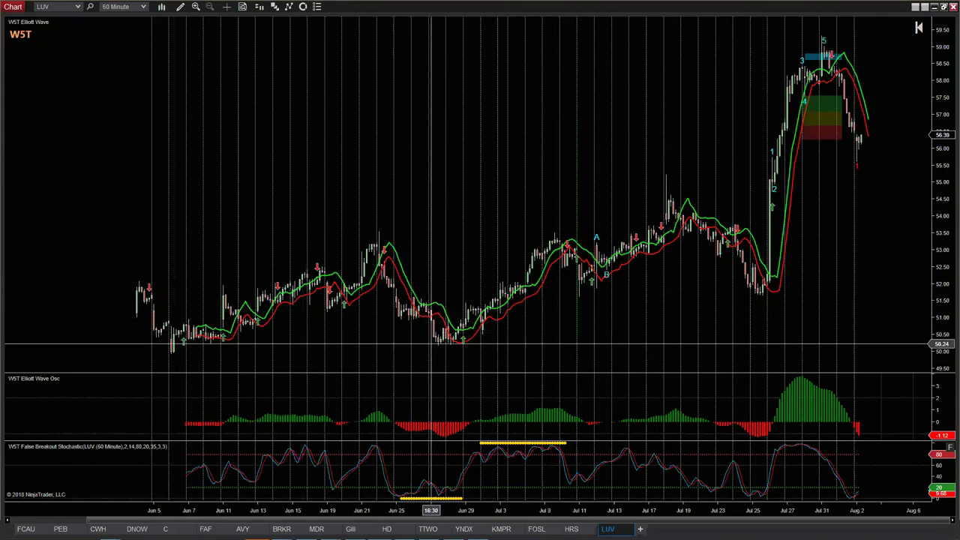
left_click(434, 349)
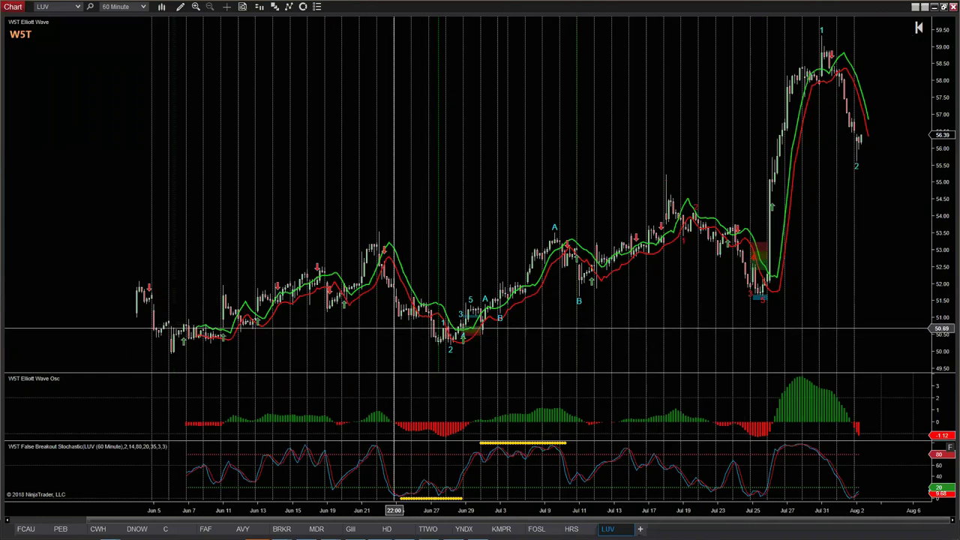
left_click(396, 331)
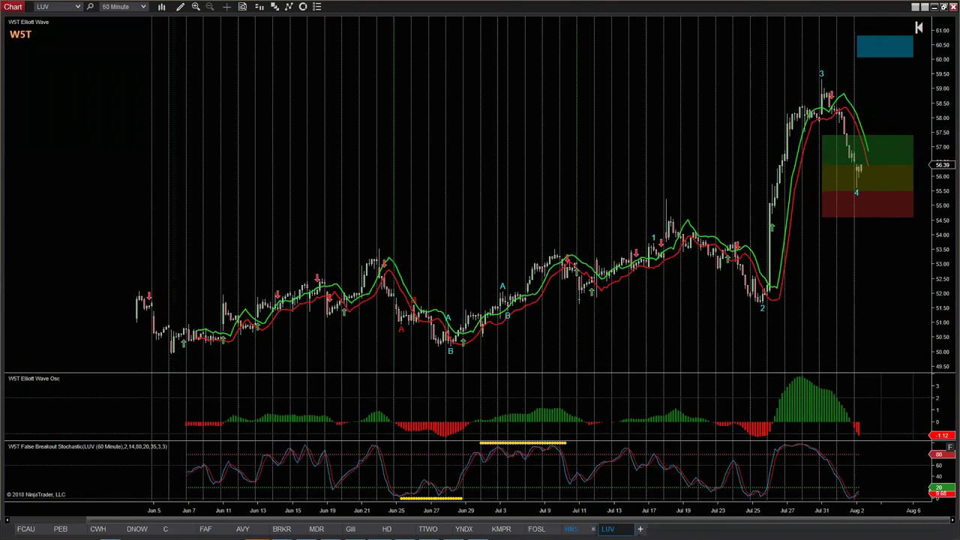
Draw a Fibonacci extension on the W5T Elliott Wave oscillator from its peak at about 3.8 down to the zero line
left_click_drag(677, 510, 420, 510)
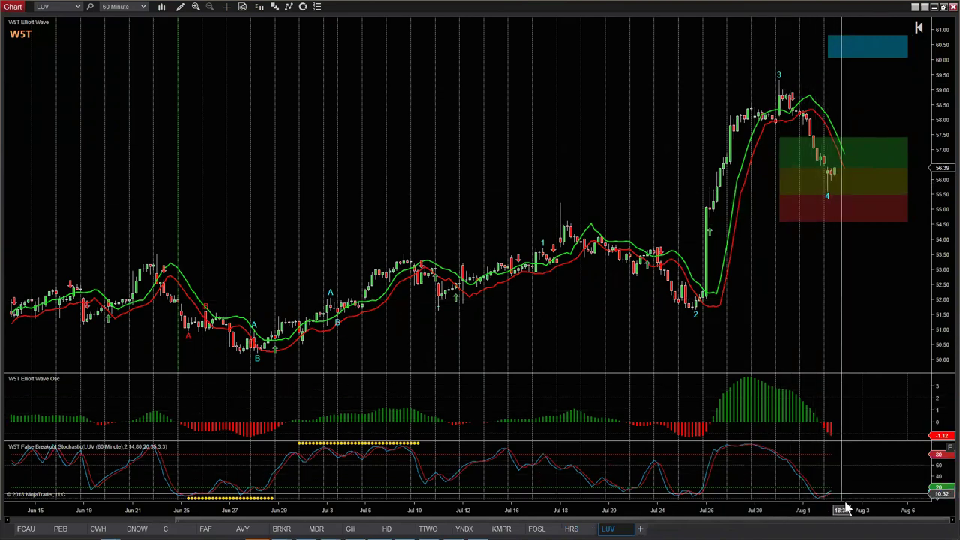
left_click_drag(846, 510, 624, 511)
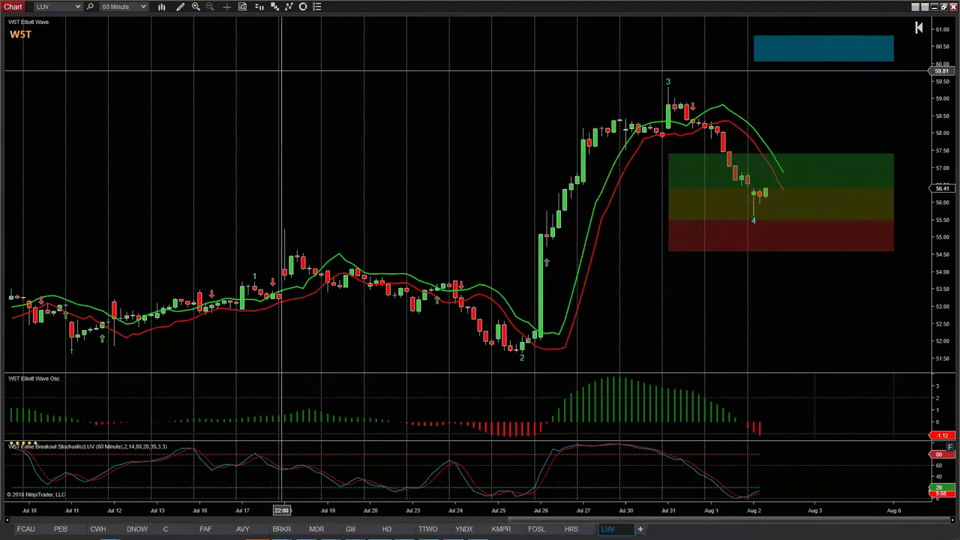
left_click(181, 7)
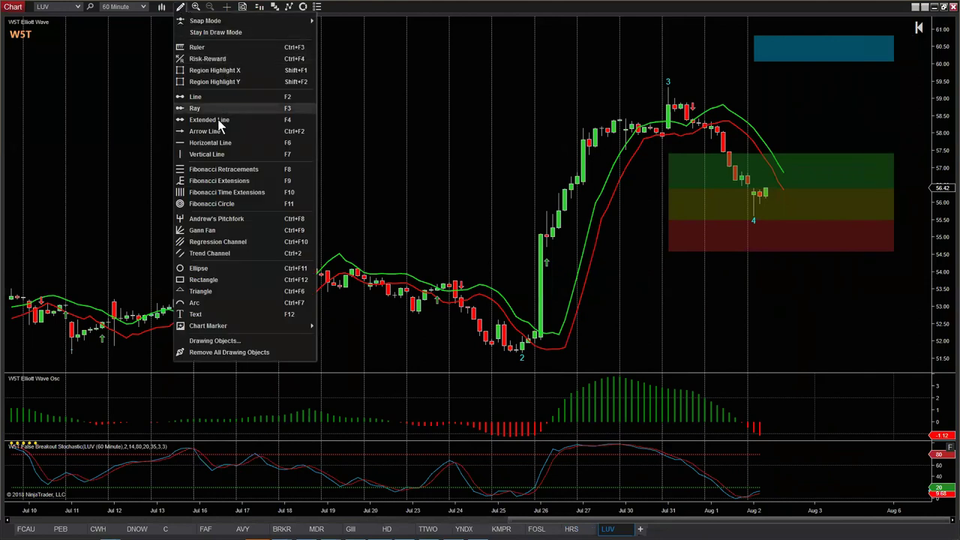
left_click(228, 182)
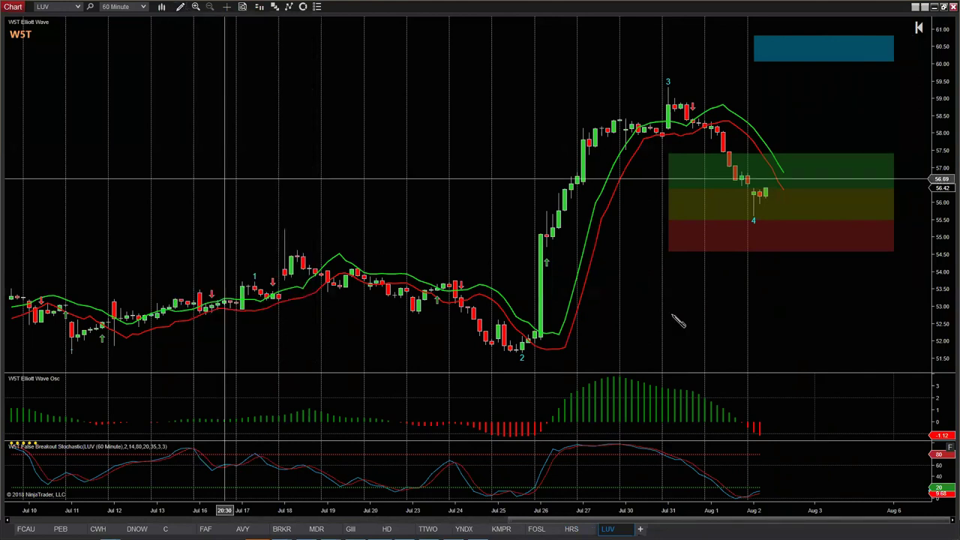
left_click(640, 375)
left_click(712, 396)
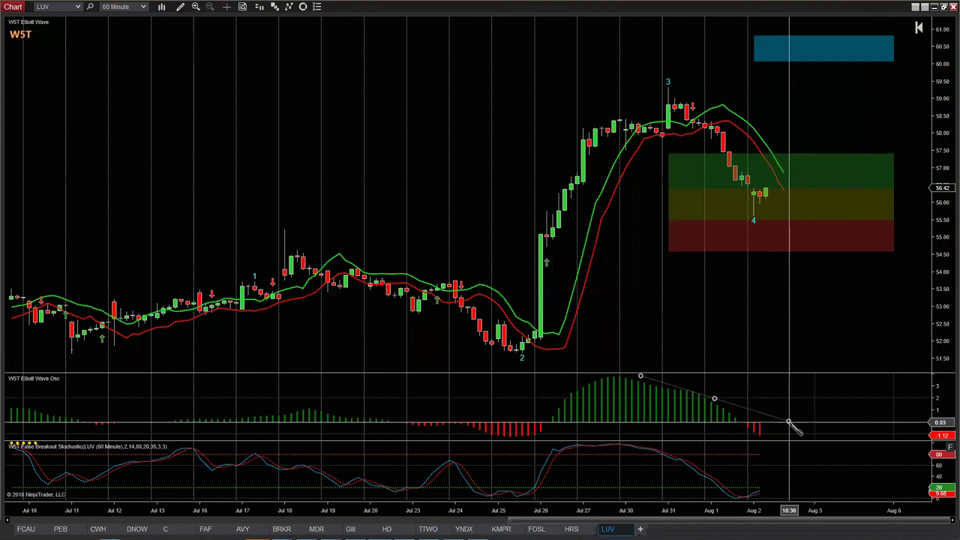
left_click(789, 423)
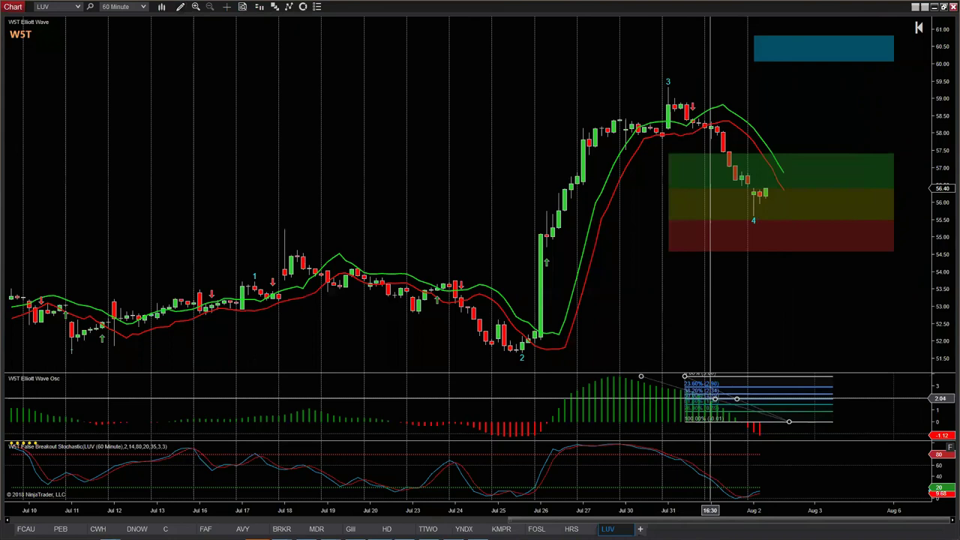
Load the Oscillator Pullback template into the Fibonacci extension's properties and apply it
right_click(711, 400)
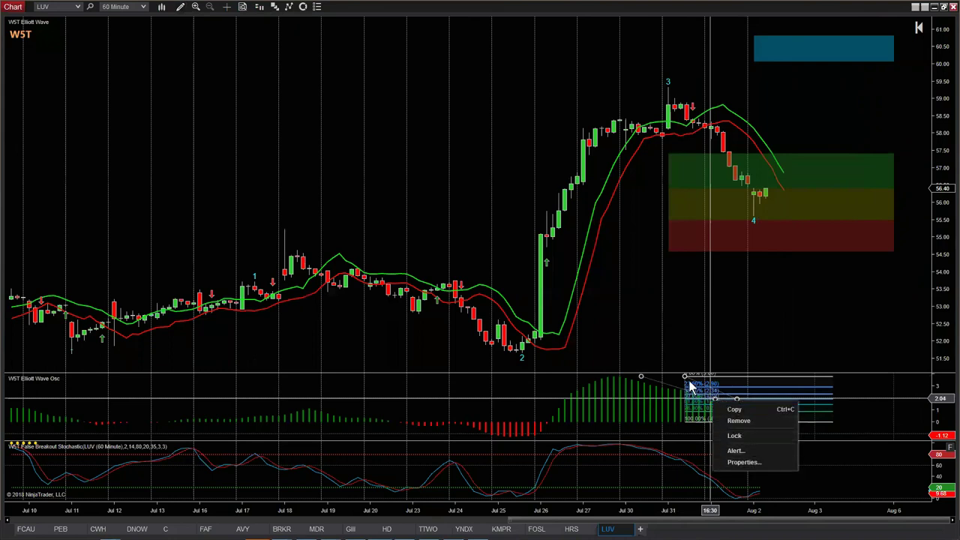
left_click(735, 462)
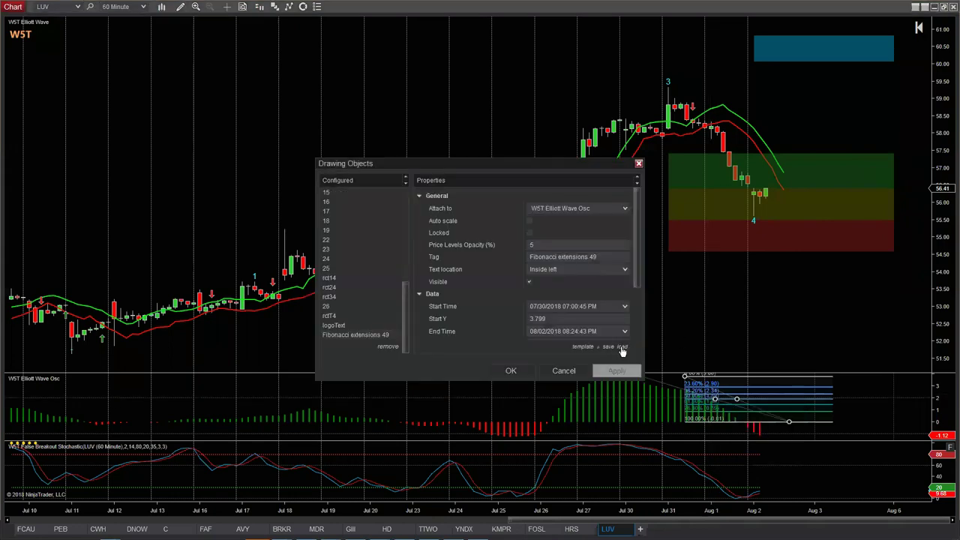
left_click(620, 348)
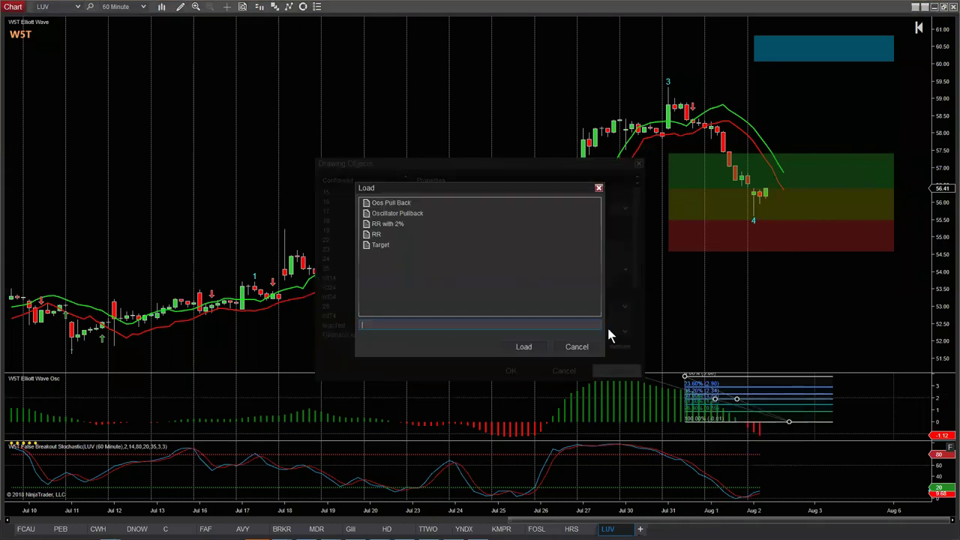
left_click(411, 215)
left_click(531, 348)
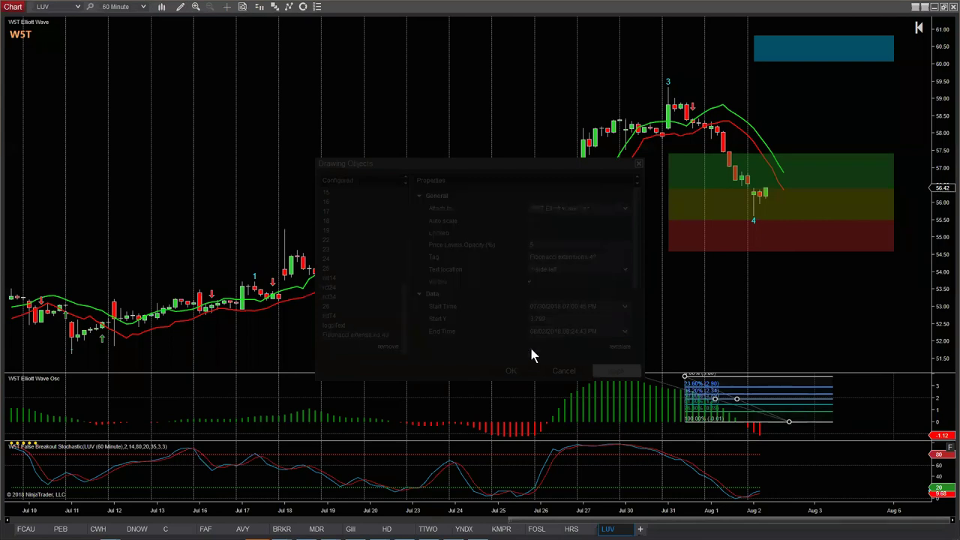
left_click(603, 371)
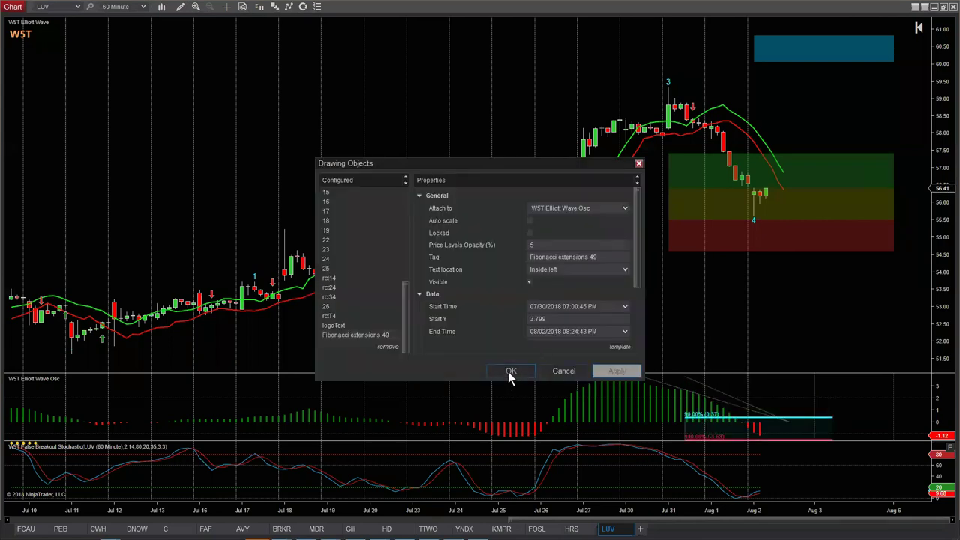
left_click(509, 371)
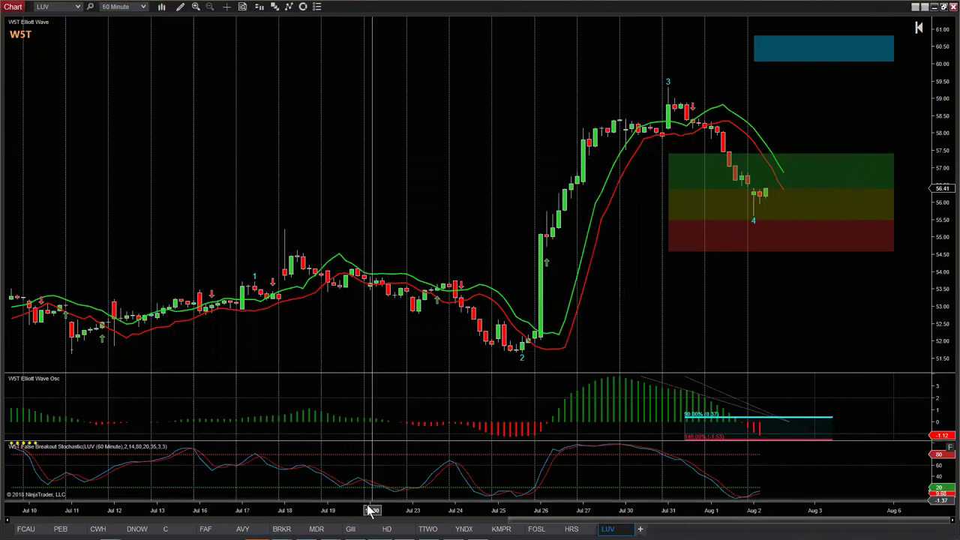
Examine the wave 3 to 4 pullback against the coloured retracement zones, the blue target zone and the oscillator pullback levels
left_click_drag(375, 510, 383, 509)
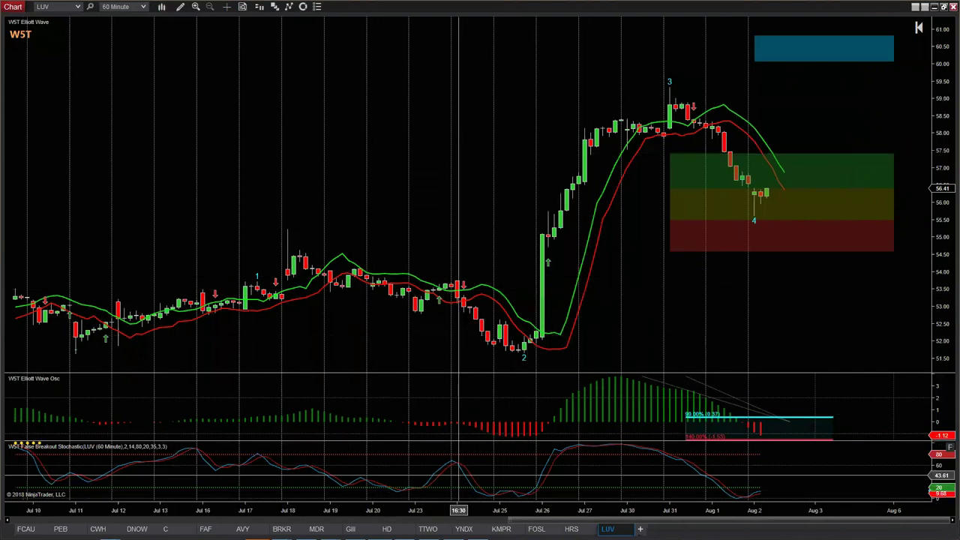
left_click_drag(600, 512, 167, 510)
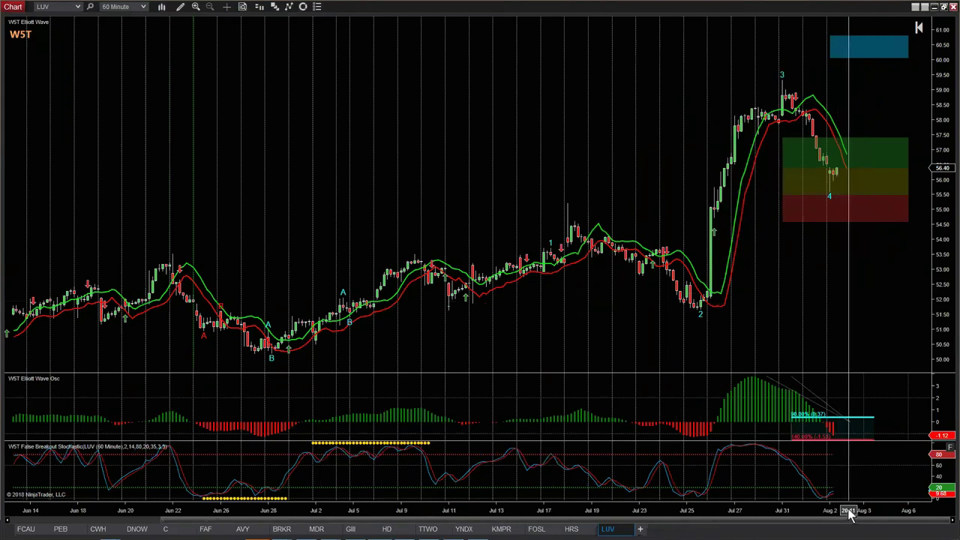
left_click_drag(829, 510, 717, 510)
scroll(672, 325, "down", 2)
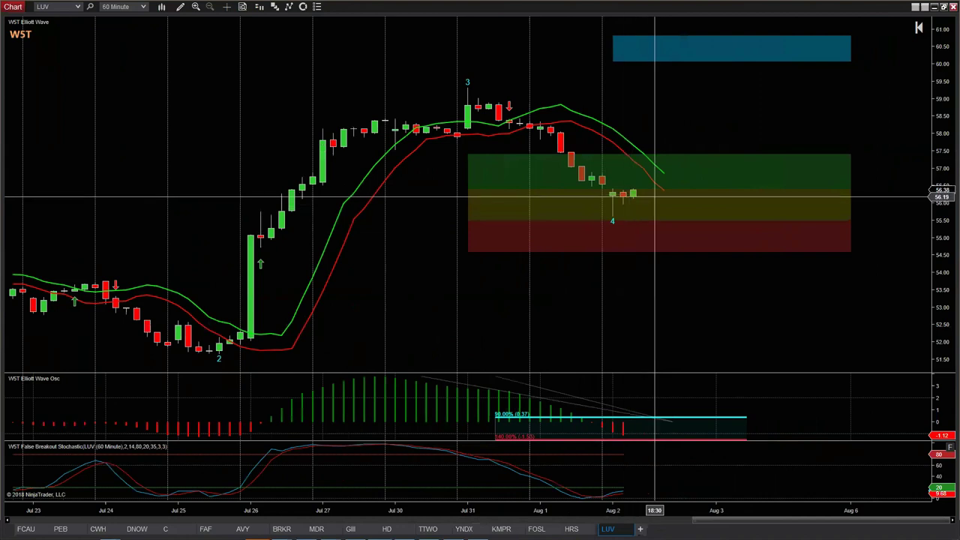
left_click_drag(946, 289, 848, 292)
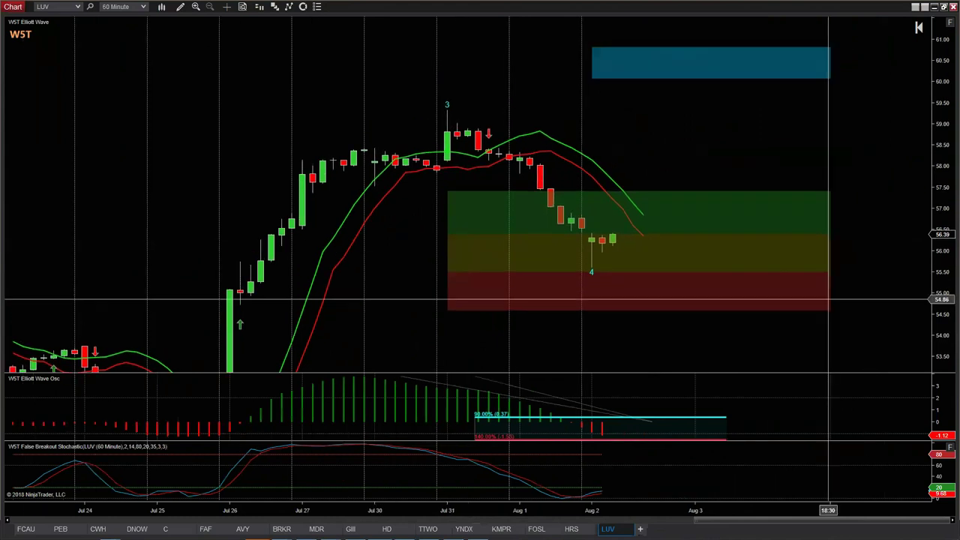
left_click_drag(725, 514, 620, 514)
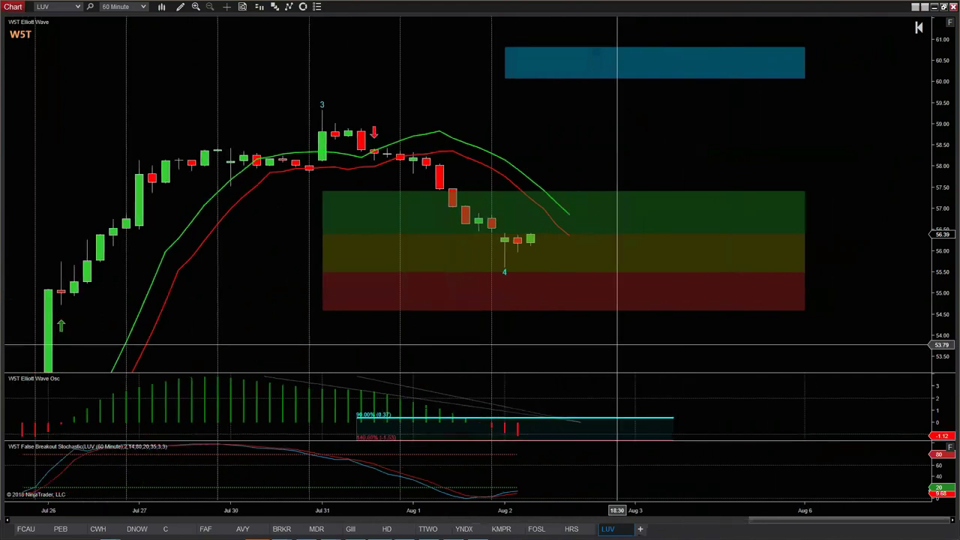
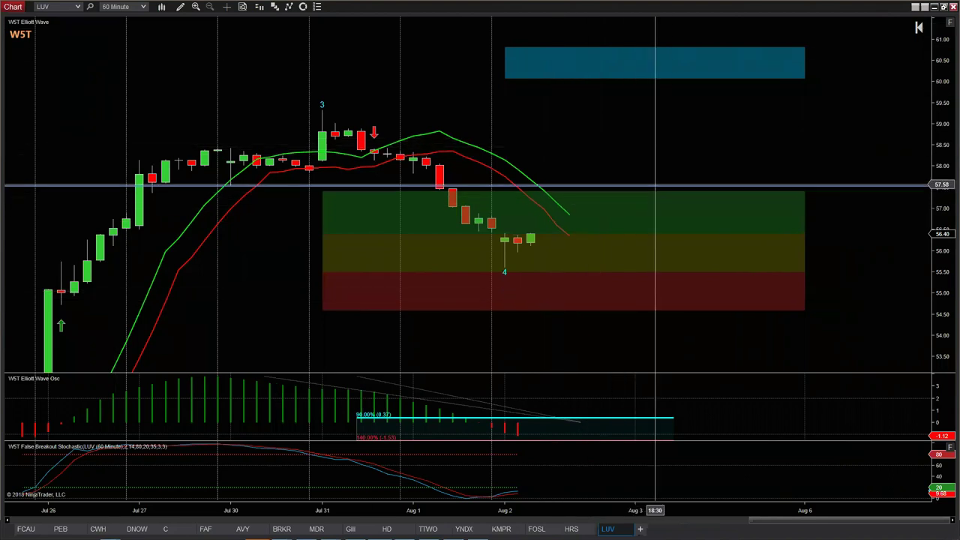
right_click(658, 189)
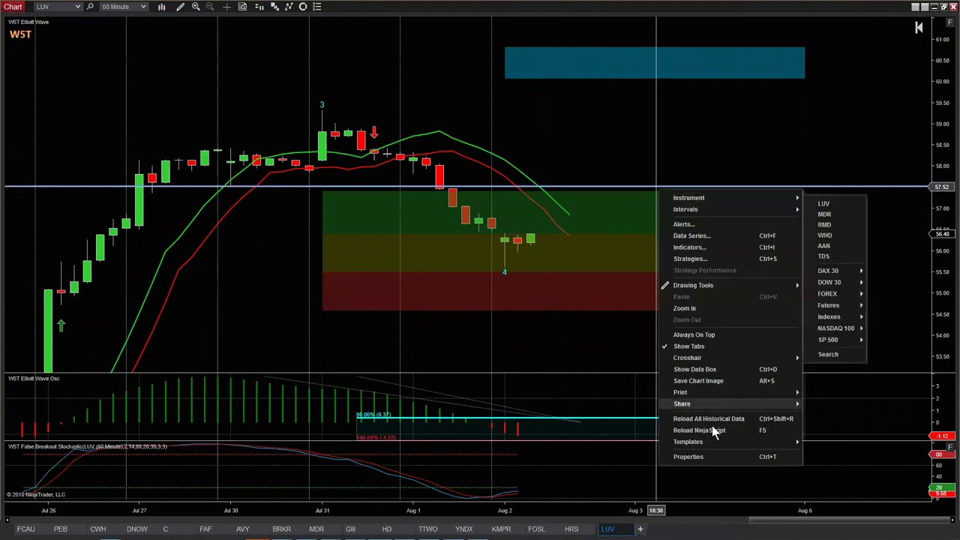
left_click(709, 457)
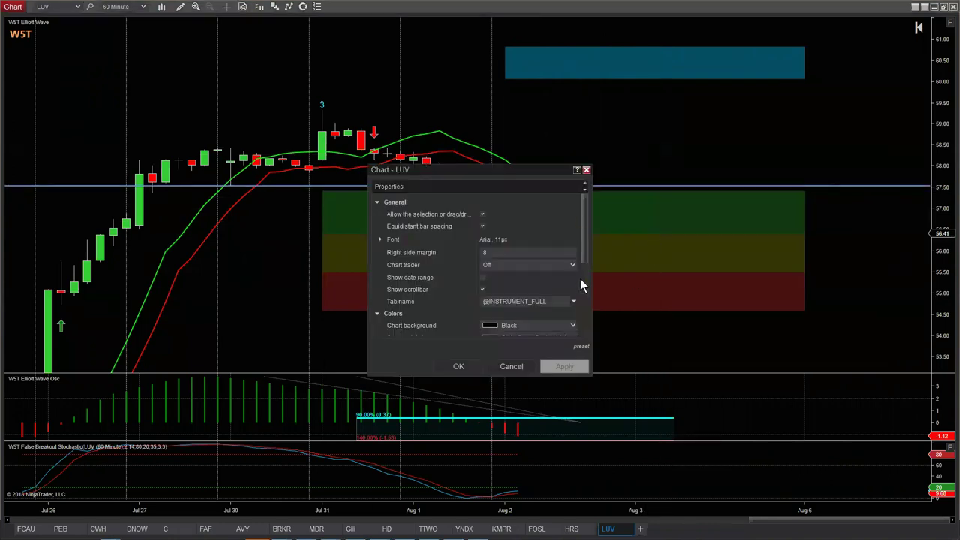
left_click(587, 170)
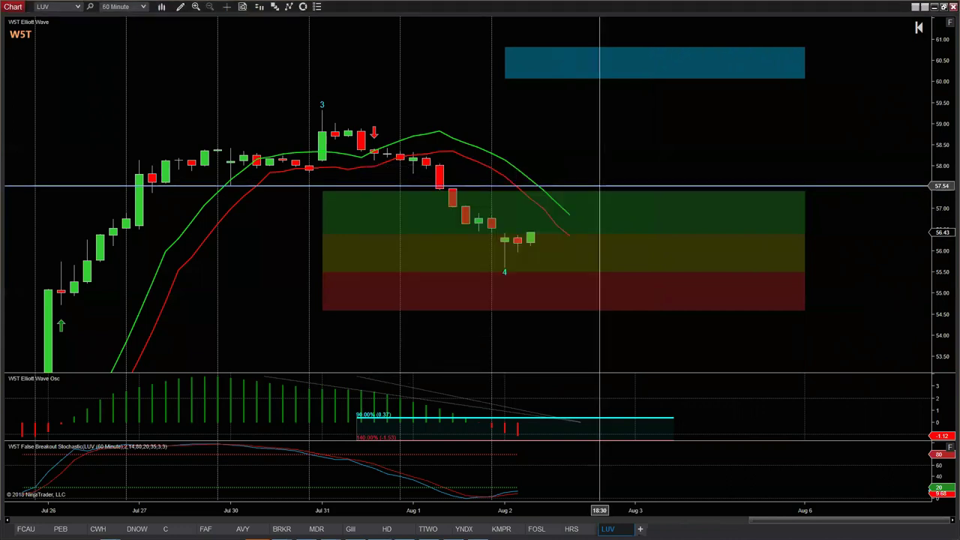
Move the horizontal entry line with the green moving average, placing it at about 57.15
left_click(596, 185)
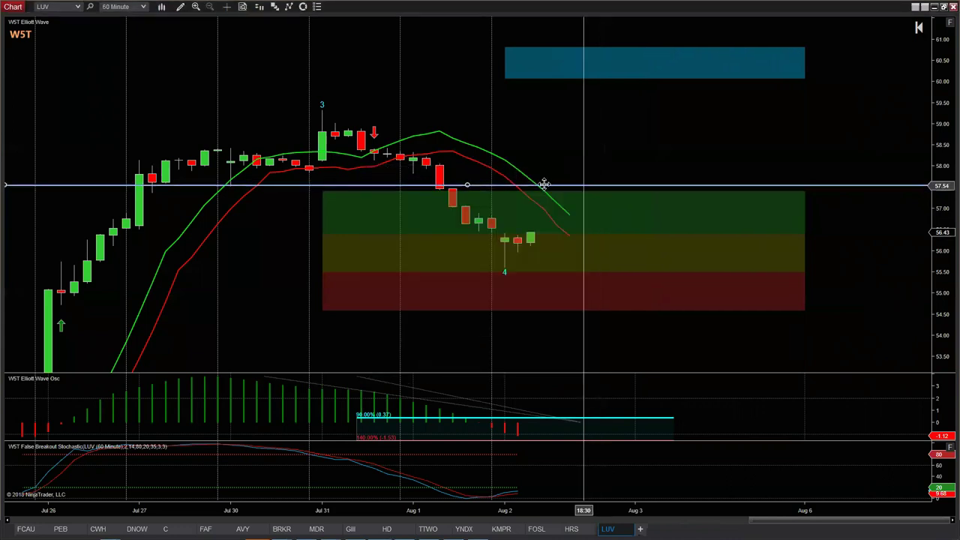
mouse_move(545, 184)
left_mouse_down()
mouse_move(523, 187)
mouse_move(531, 177)
left_mouse_up()
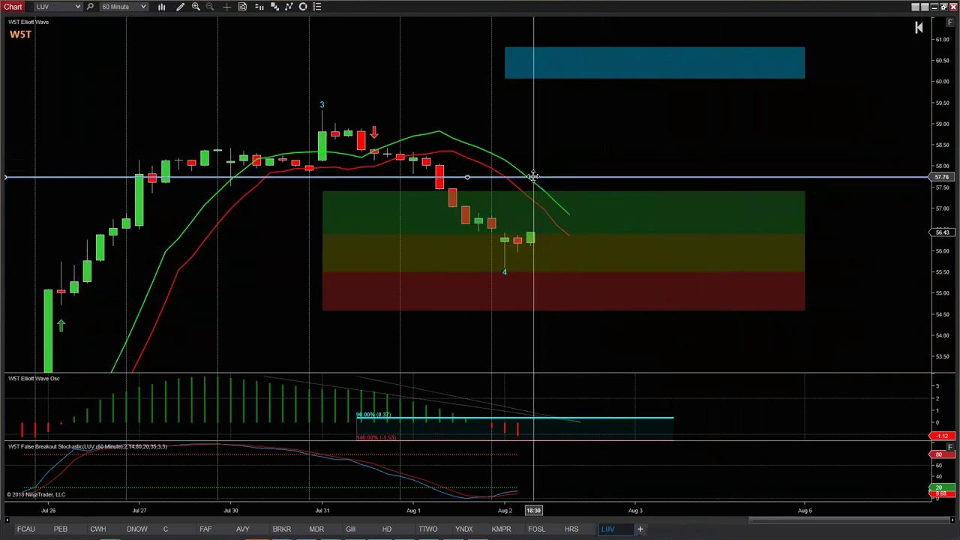
left_click_drag(530, 176, 541, 184)
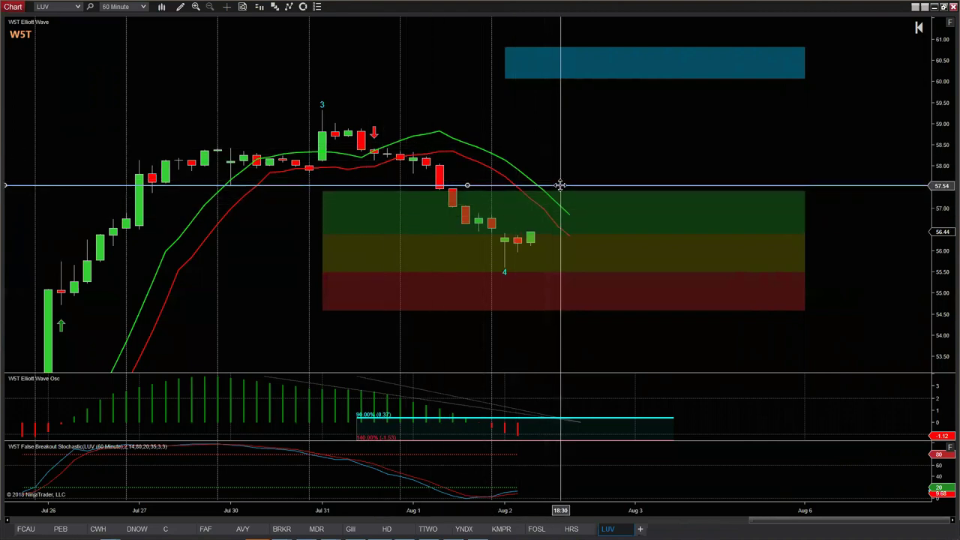
left_click_drag(560, 185, 563, 198)
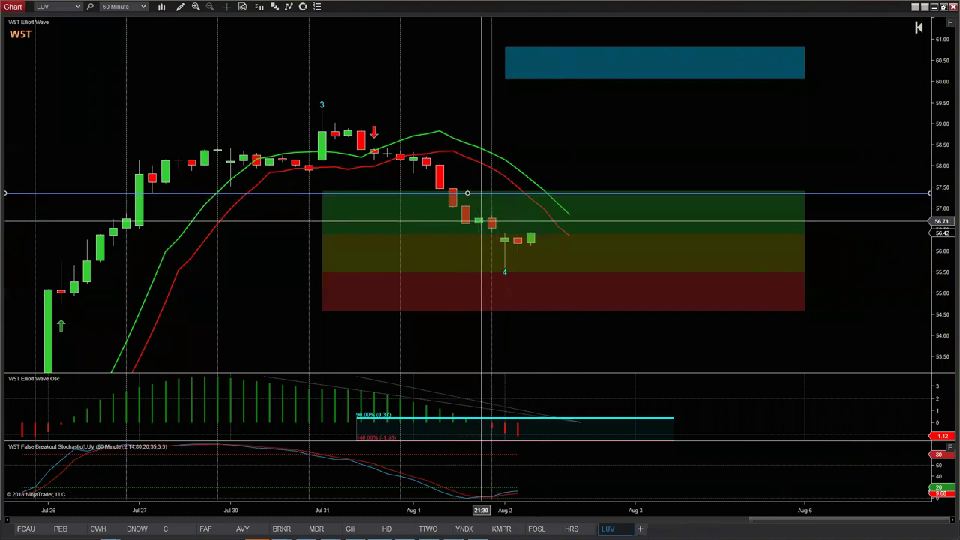
left_click_drag(601, 196, 808, 200)
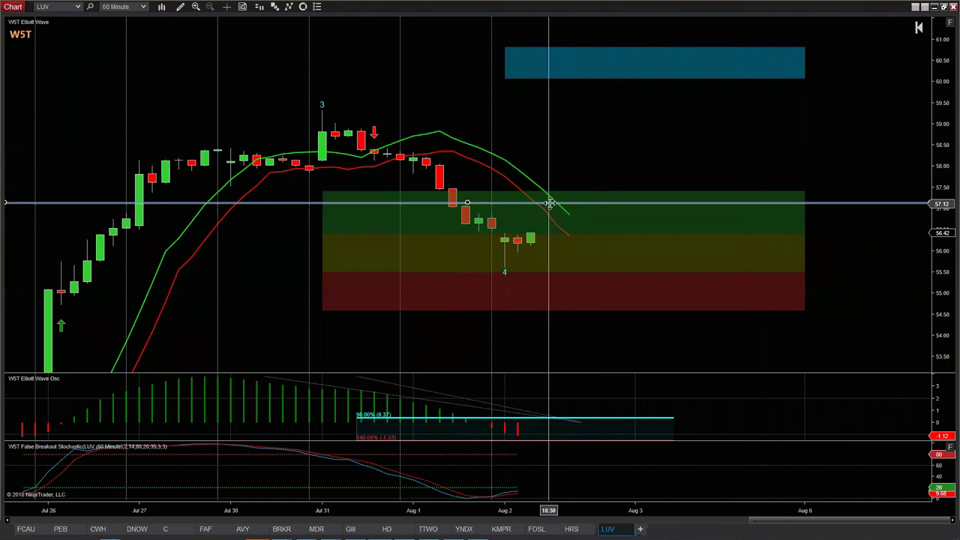
left_click_drag(559, 201, 561, 202)
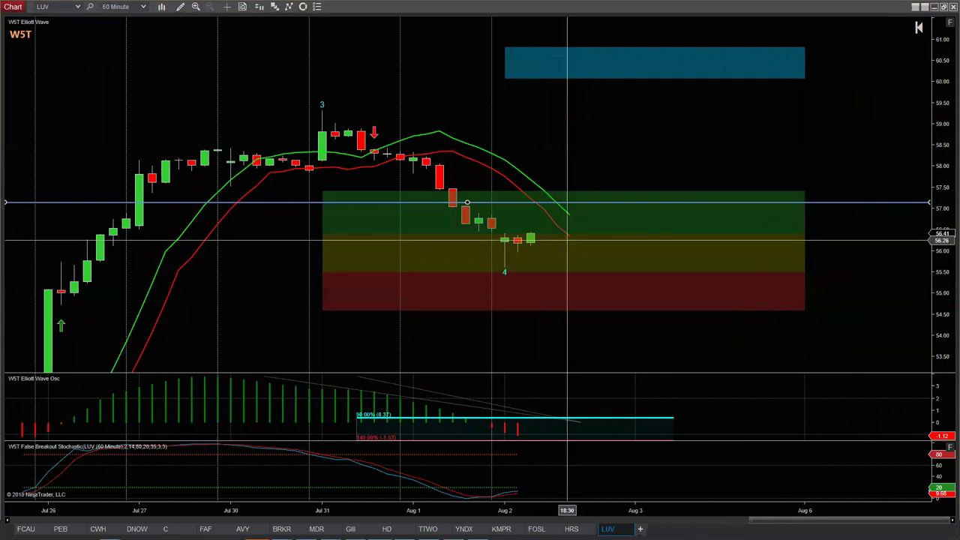
Add a second horizontal line at the wave 4 low, at about 55.56
left_click(180, 7)
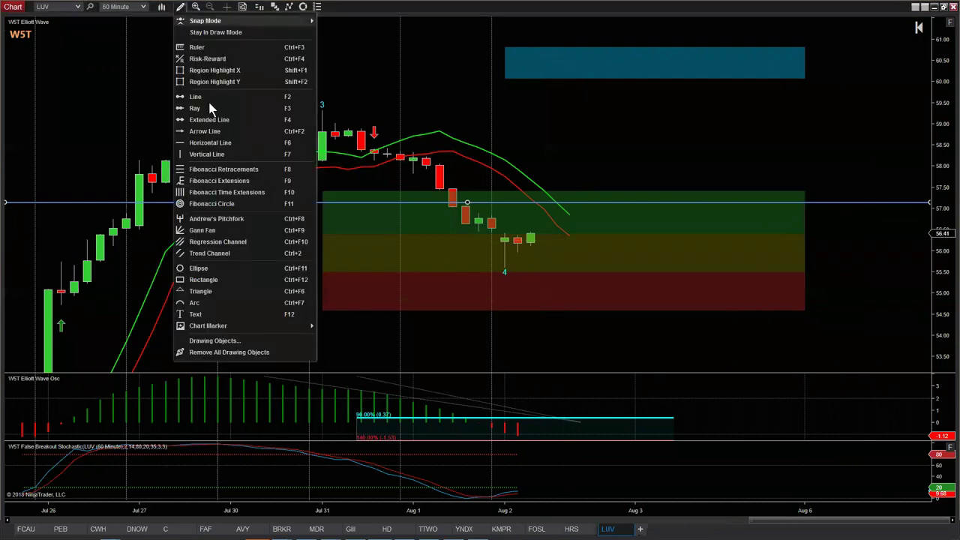
left_click(198, 154)
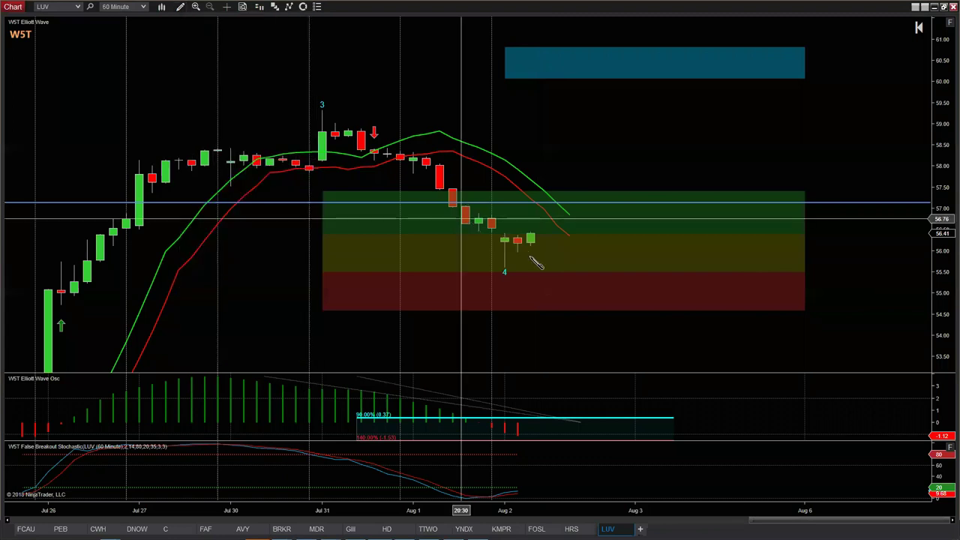
left_click(536, 268)
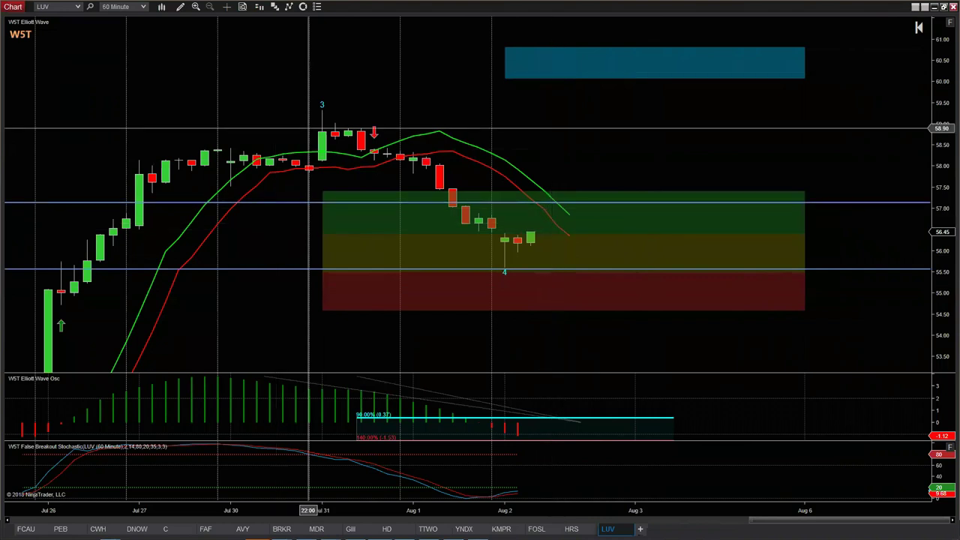
Draw a Fibonacci extension from the stop line at 55.56 up to the entry line at 57.15, extending it along the entry line to August 3
left_click(181, 8)
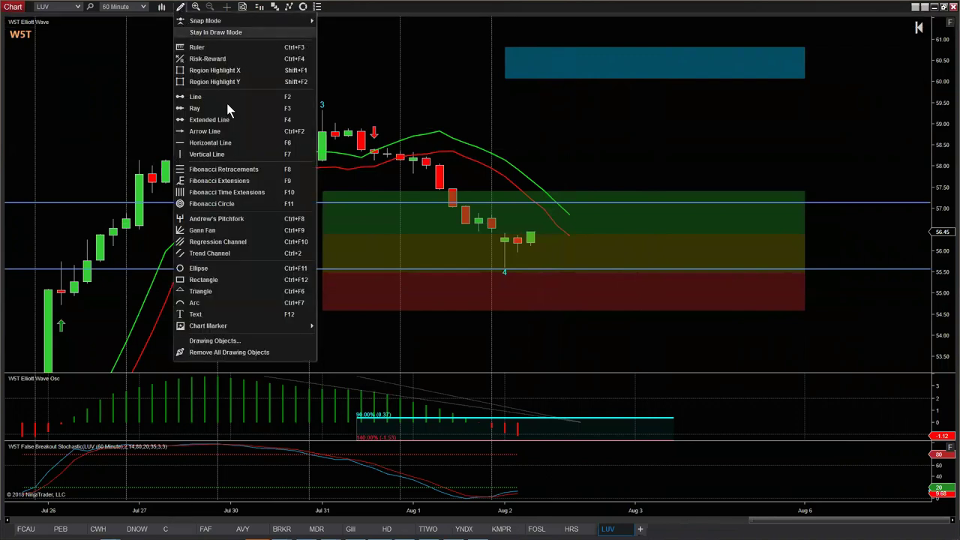
left_click(219, 182)
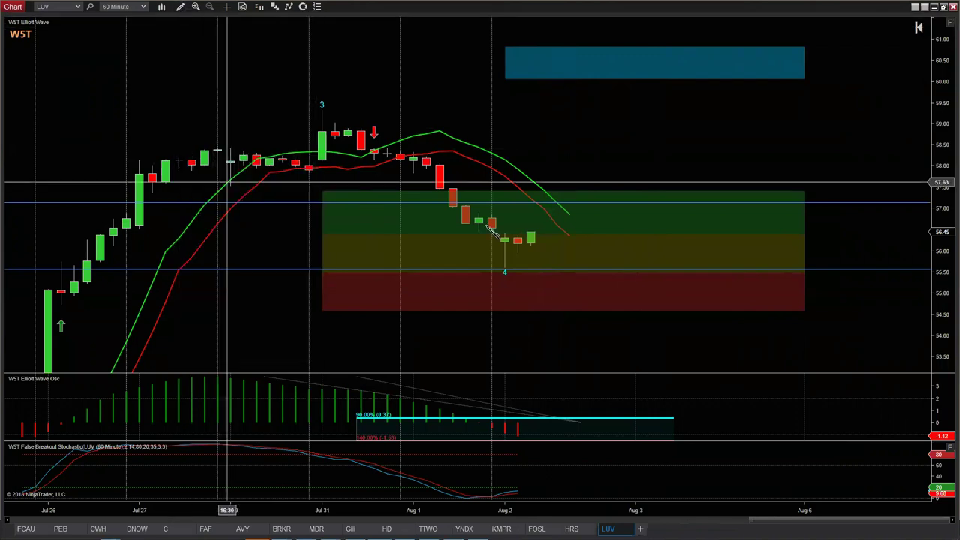
left_click(557, 269)
left_click(557, 235)
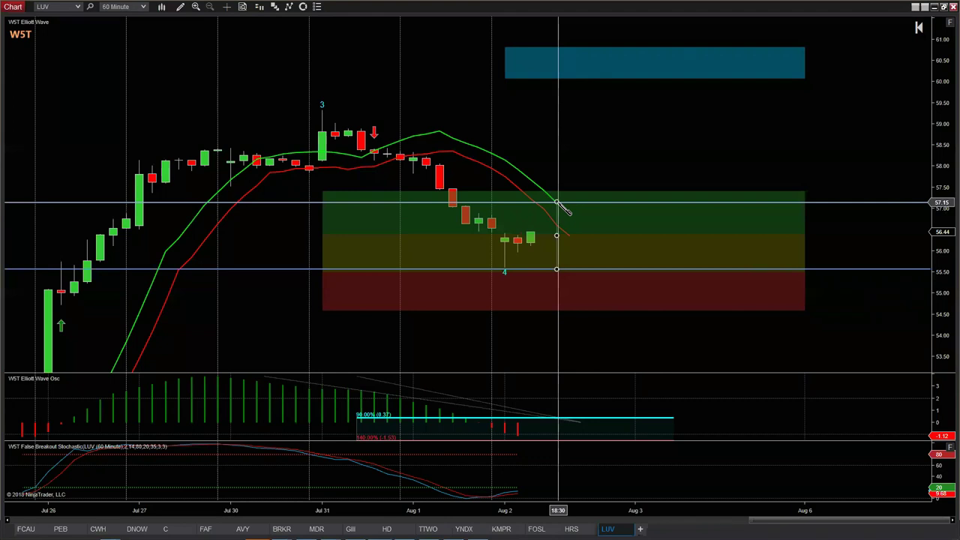
left_click(557, 203)
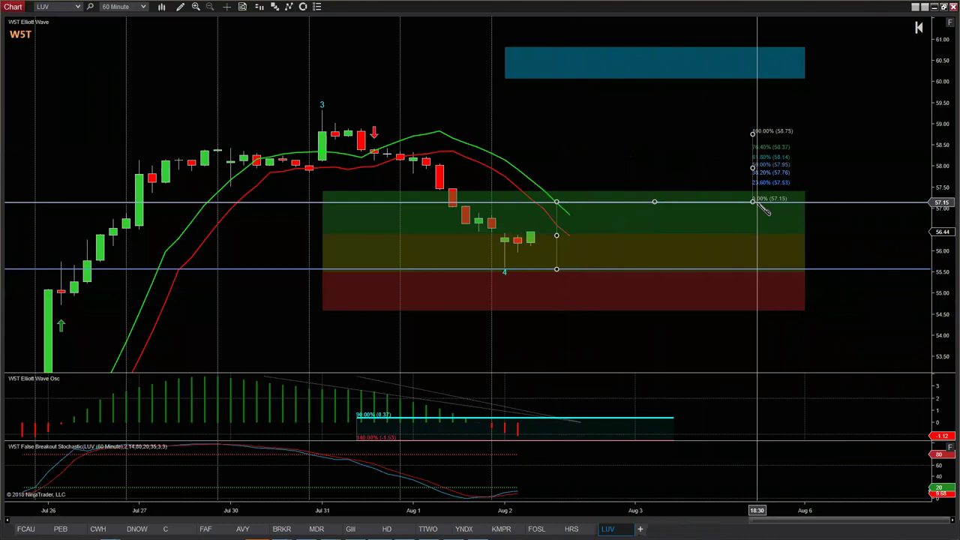
left_click(754, 203)
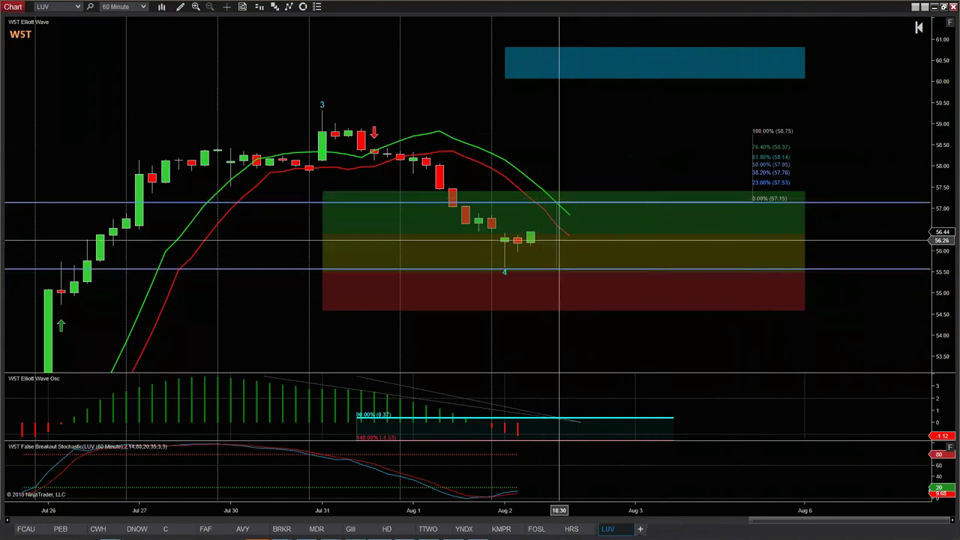
Load the RR with 2% template into the new Fibonacci extension's properties
right_click(559, 241)
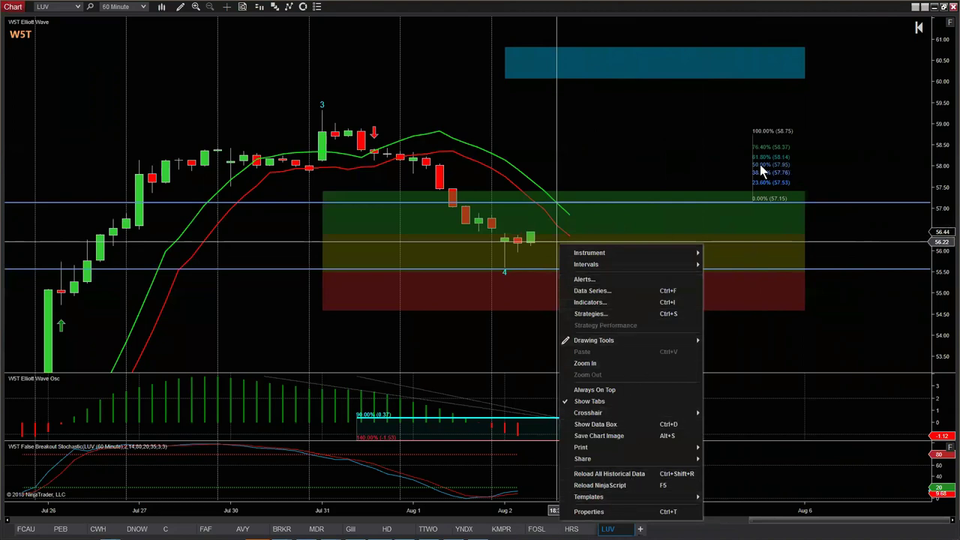
left_click(589, 218)
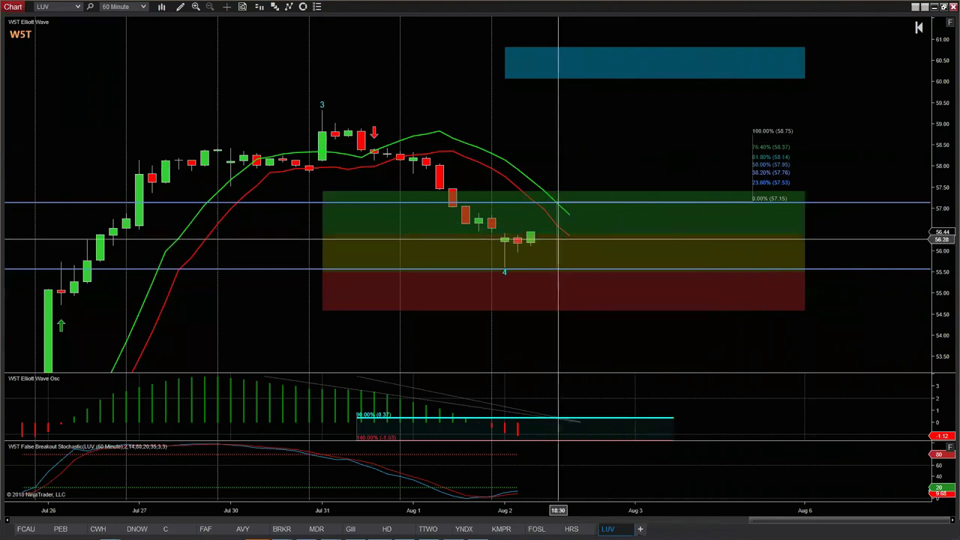
left_click(556, 238)
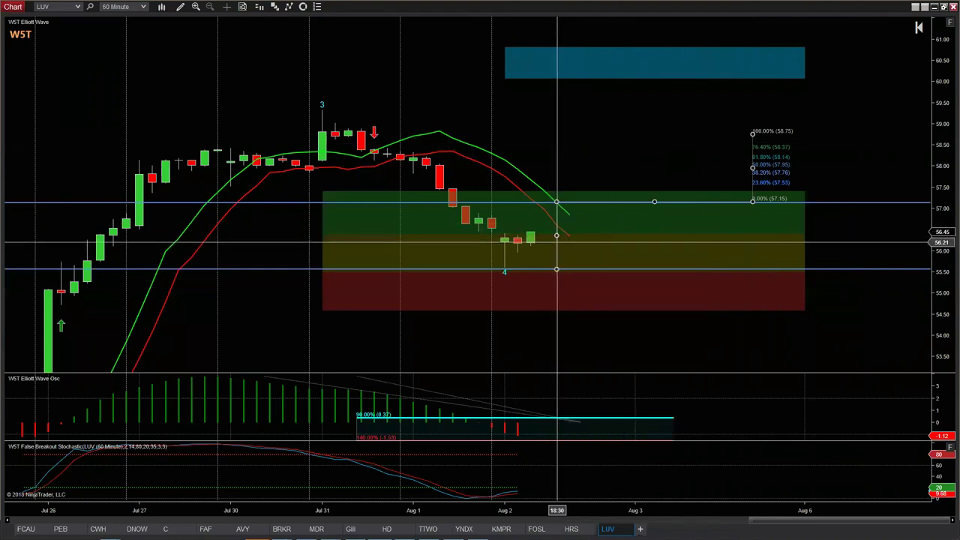
right_click(559, 247)
left_click(598, 313)
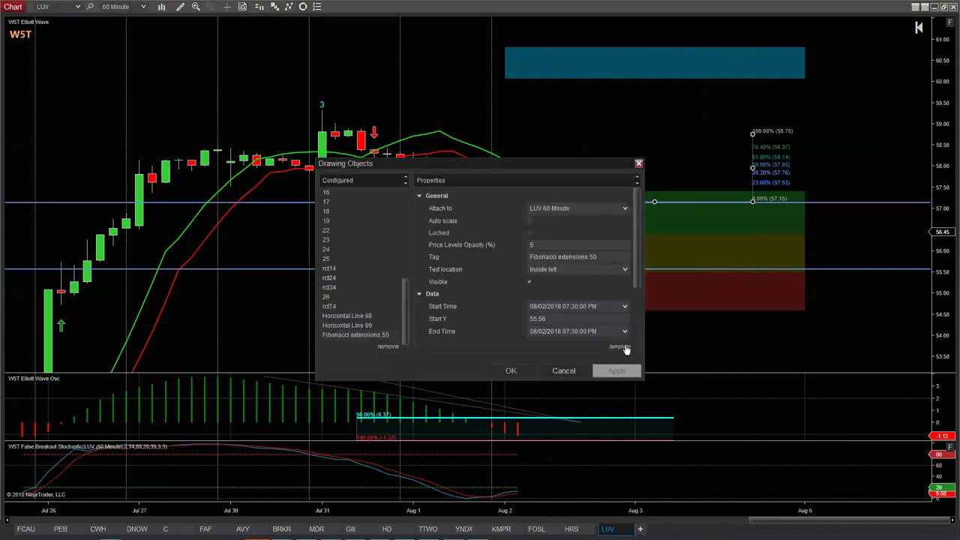
left_click(626, 348)
left_click(387, 224)
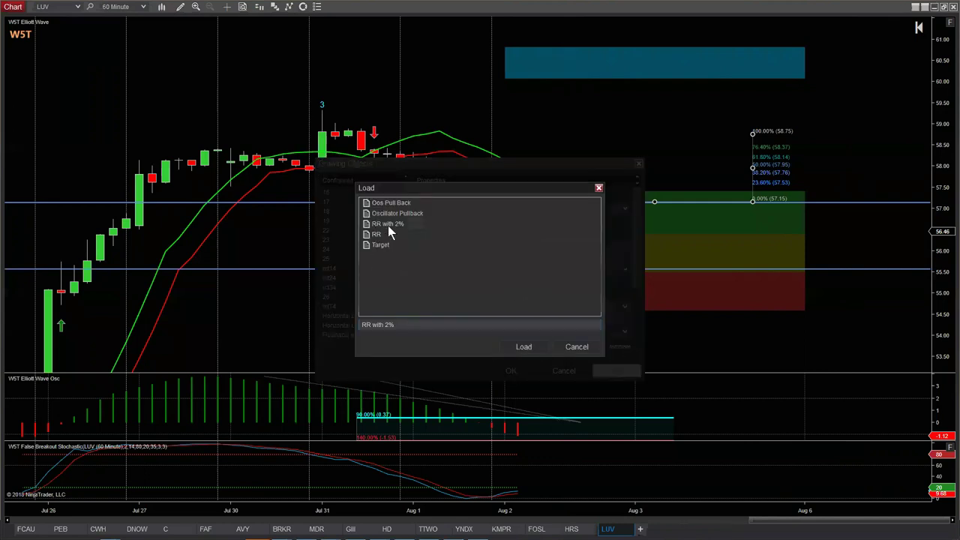
left_click(529, 344)
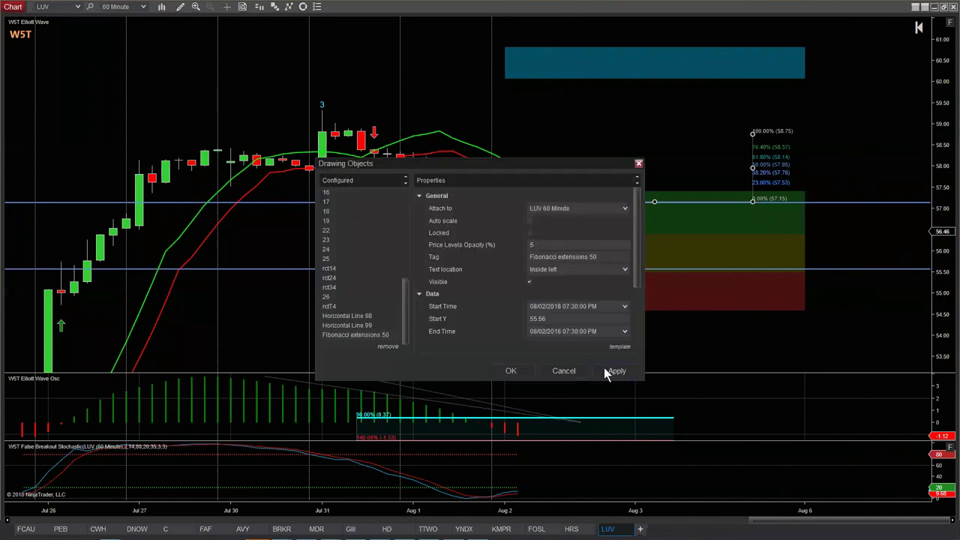
Review the Fibonacci extension's configured price levels and apply the template to the drawing
scroll(488, 262, "down", 3)
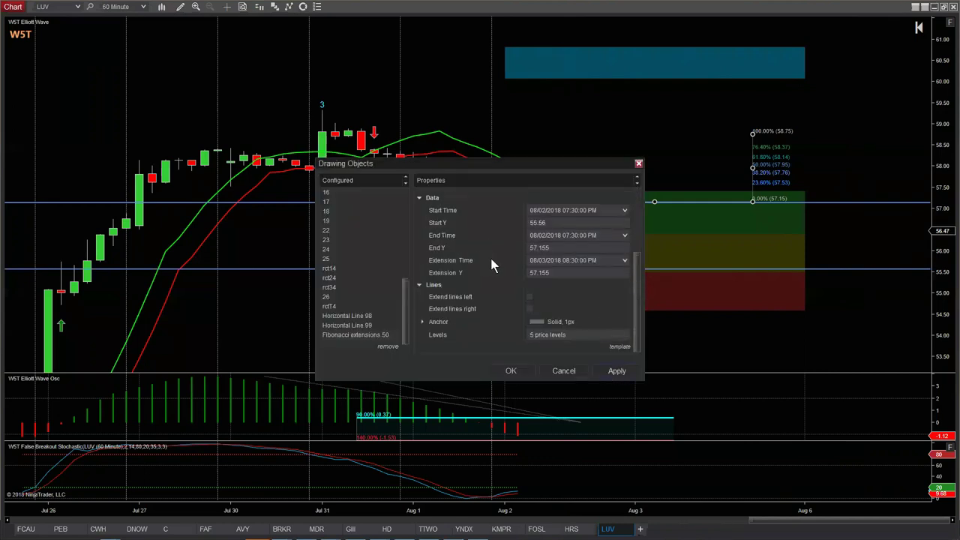
left_click(548, 336)
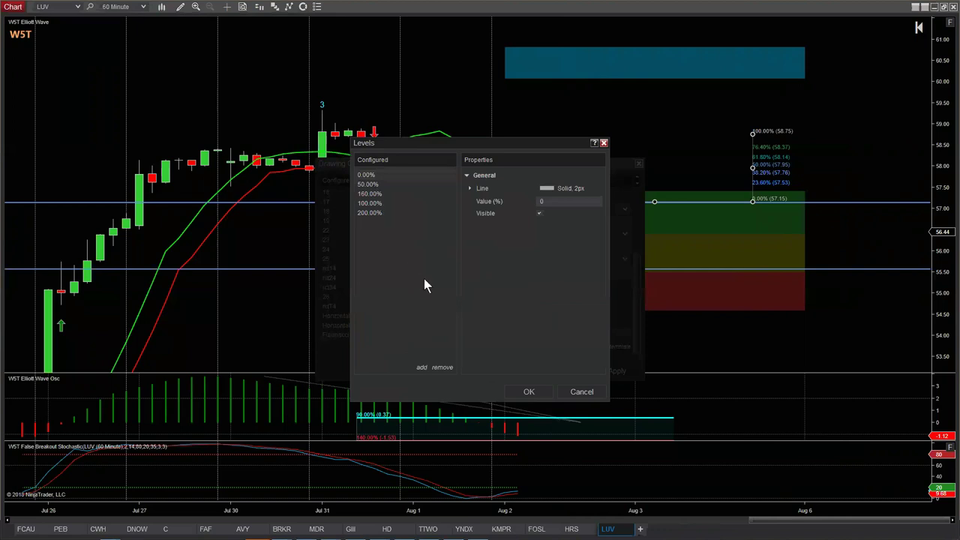
left_click(528, 391)
left_click(616, 371)
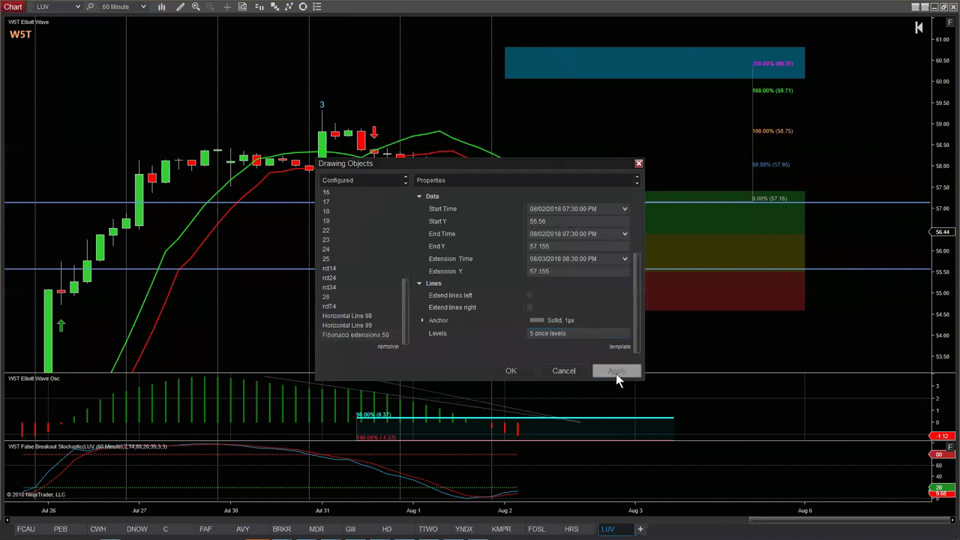
left_click(511, 370)
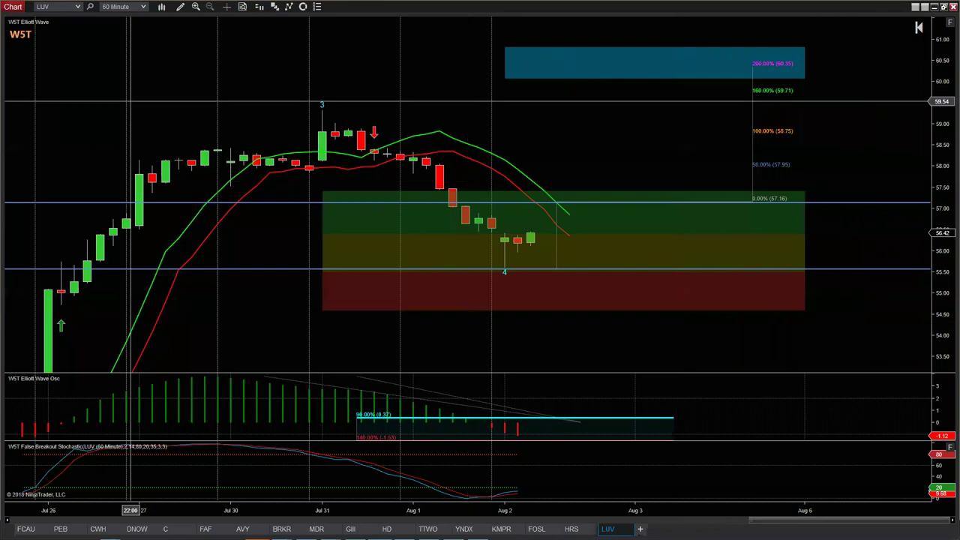
Switch to the thinkorswim charts window, maximize it, and enlarge the /CL chart to fill the grid
left_click_drag(945, 395, 945, 405)
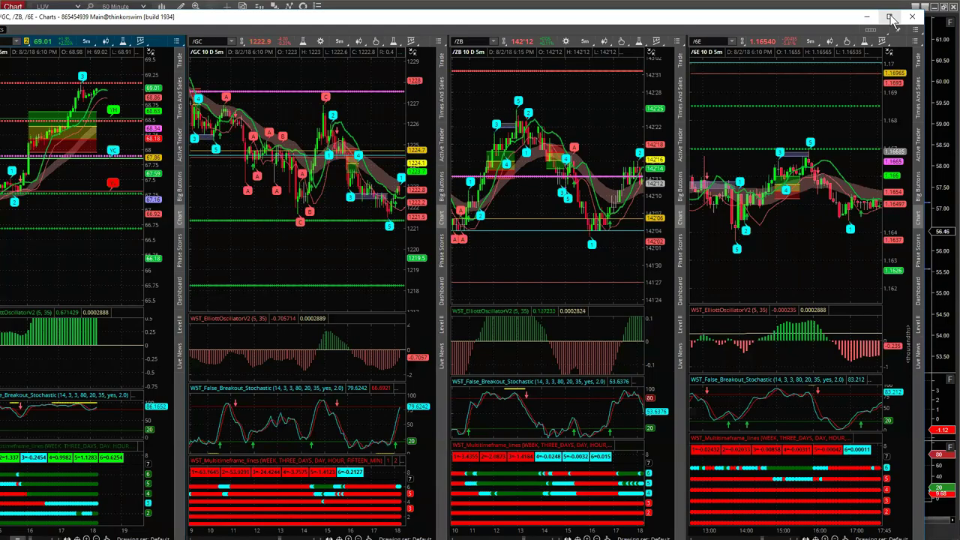
left_click(900, 23)
double_click(209, 16)
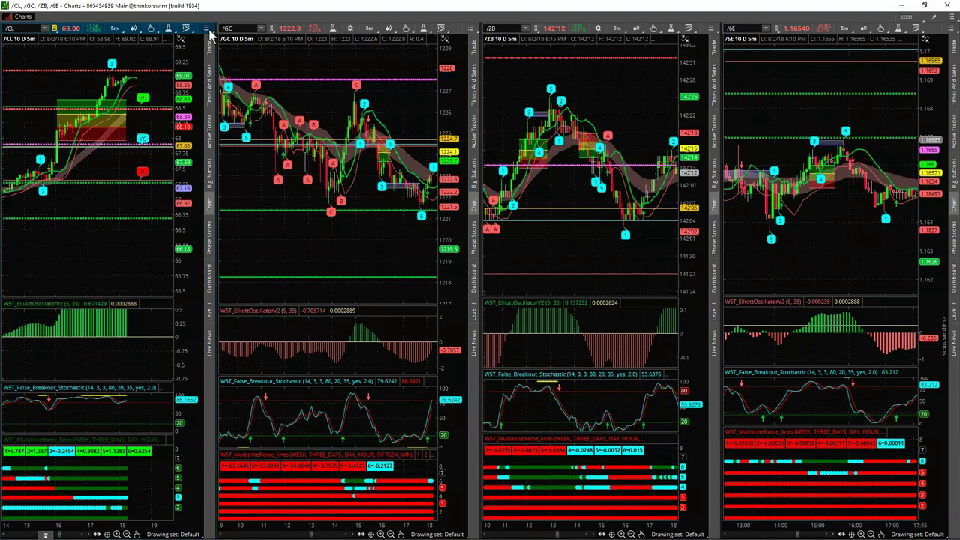
left_click(208, 29)
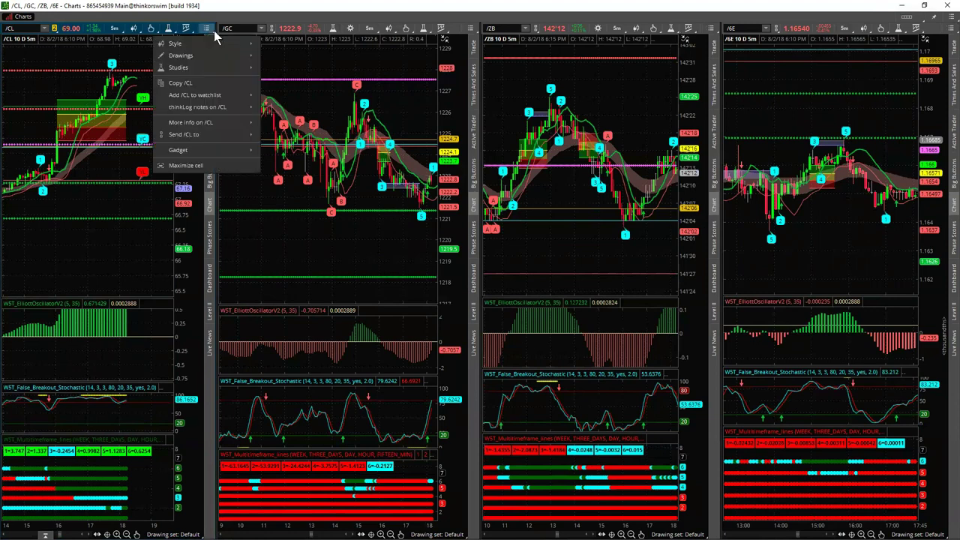
left_click(192, 165)
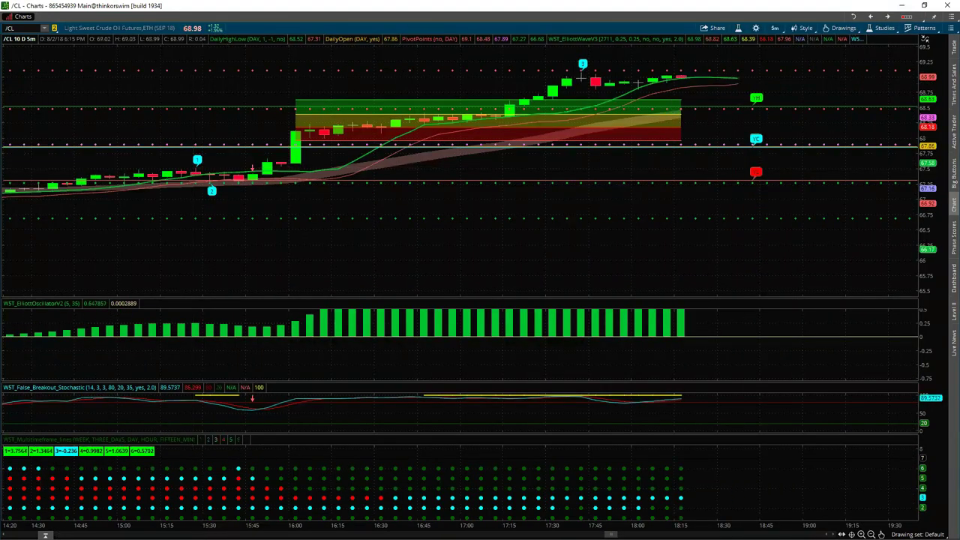
Examine the earlier A and B correction labels on the /CL five-minute chart against its Fibonacci extension levels, at a wider time range and enlarged price scale
left_click_drag(570, 525, 407, 523)
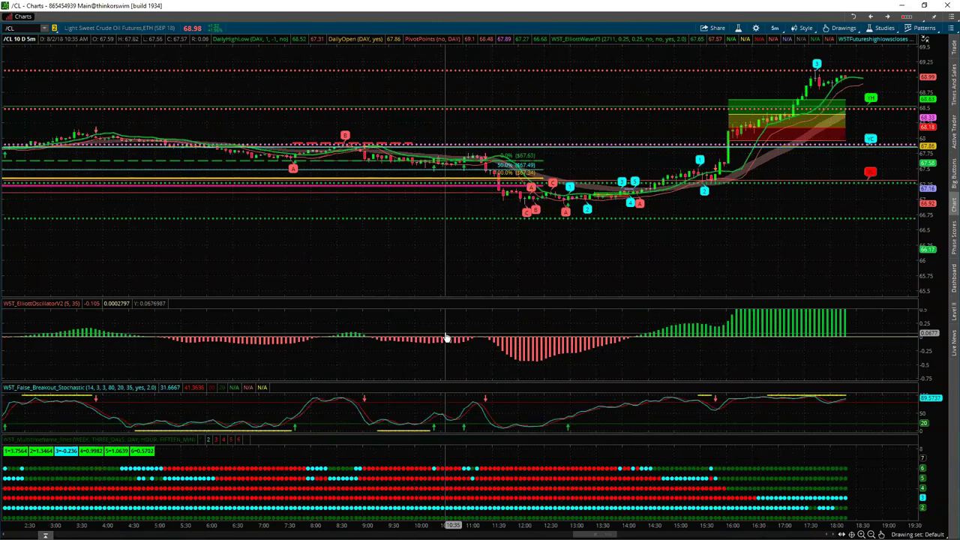
left_click_drag(898, 311, 892, 350)
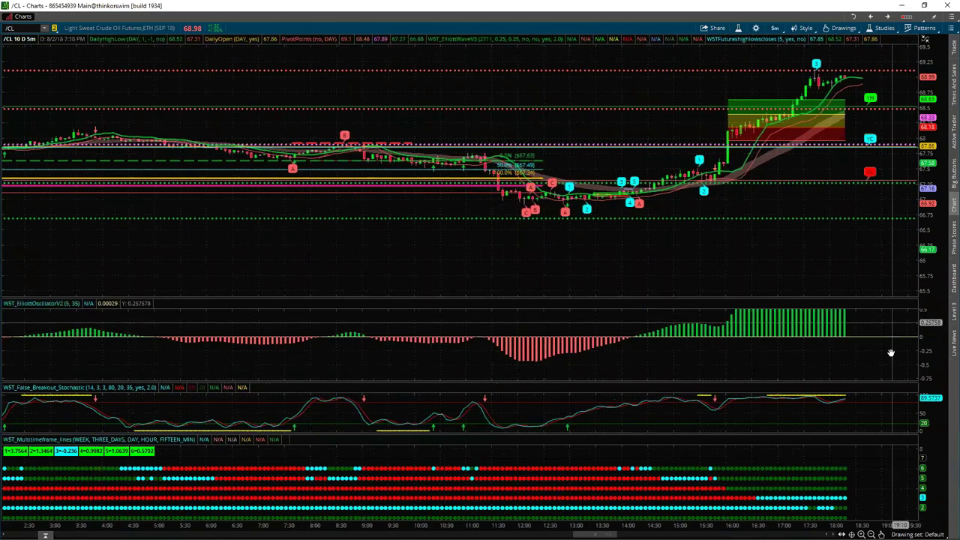
left_click_drag(921, 253, 924, 204)
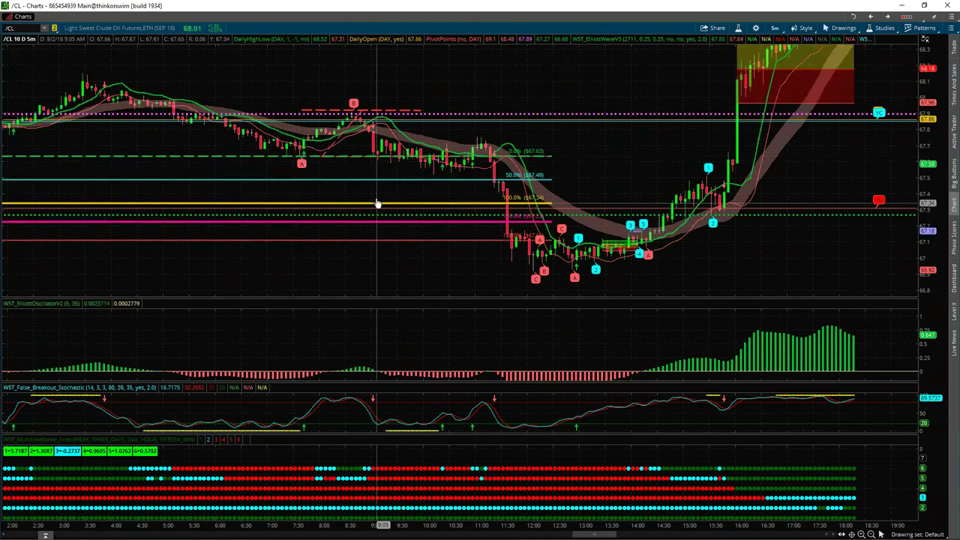
left_click_drag(895, 248, 900, 221)
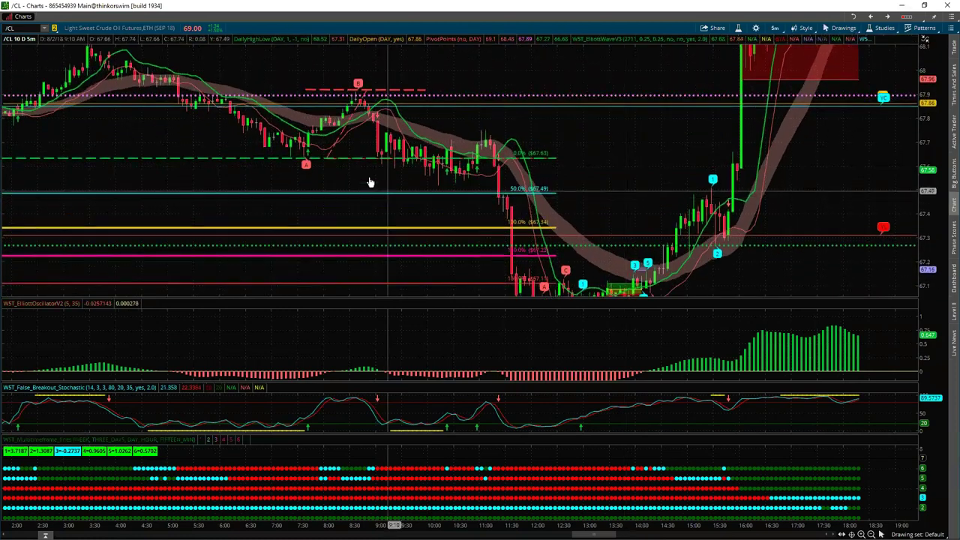
Examine the A-B correction on the /CL five-minute chart and how price moves through its Fibonacci extension levels into the wave 1-2 base
left_click_drag(350, 214, 318, 203)
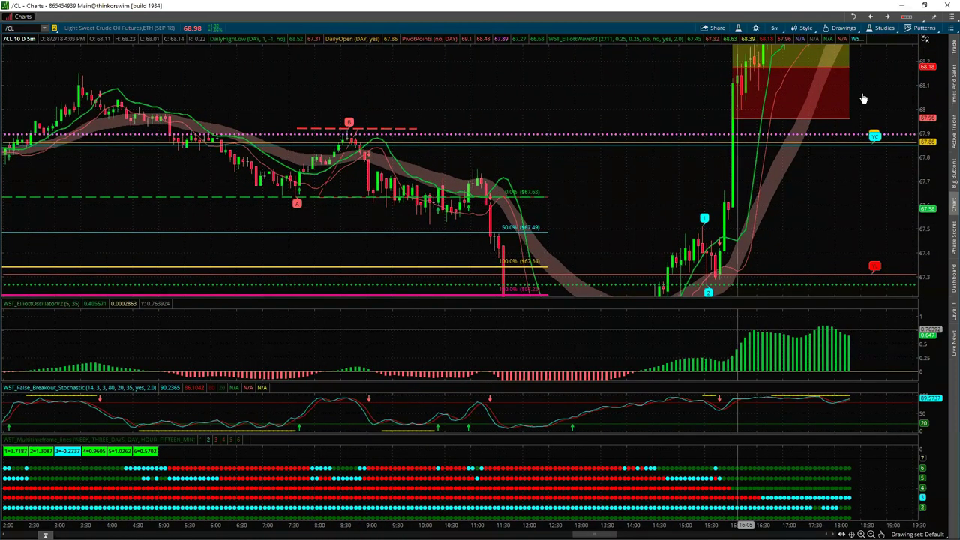
mouse_move(303, 201)
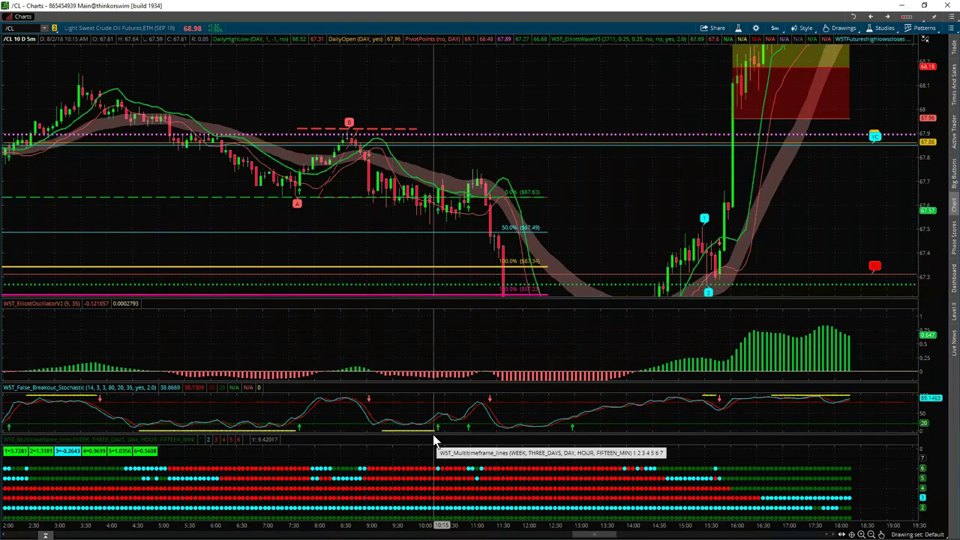
left_click_drag(442, 337, 450, 109)
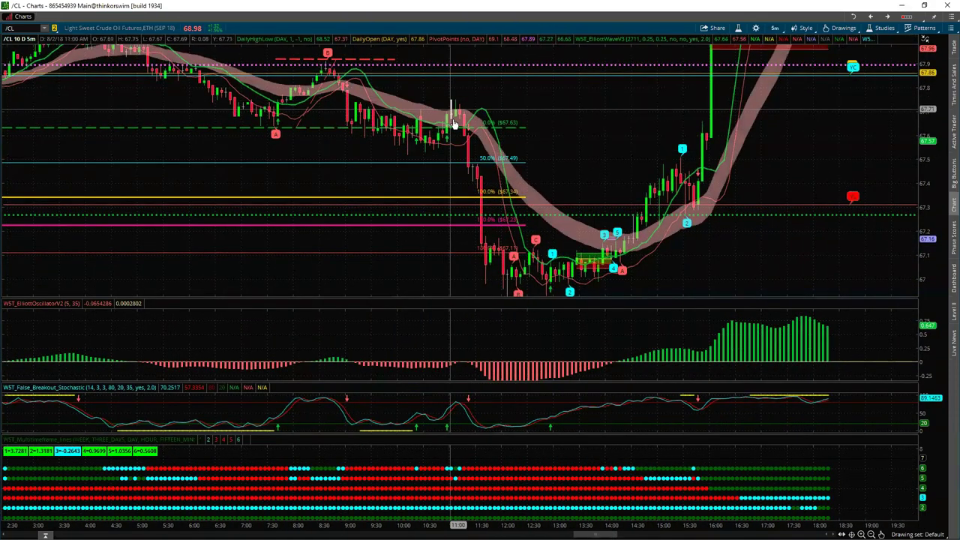
mouse_move(491, 258)
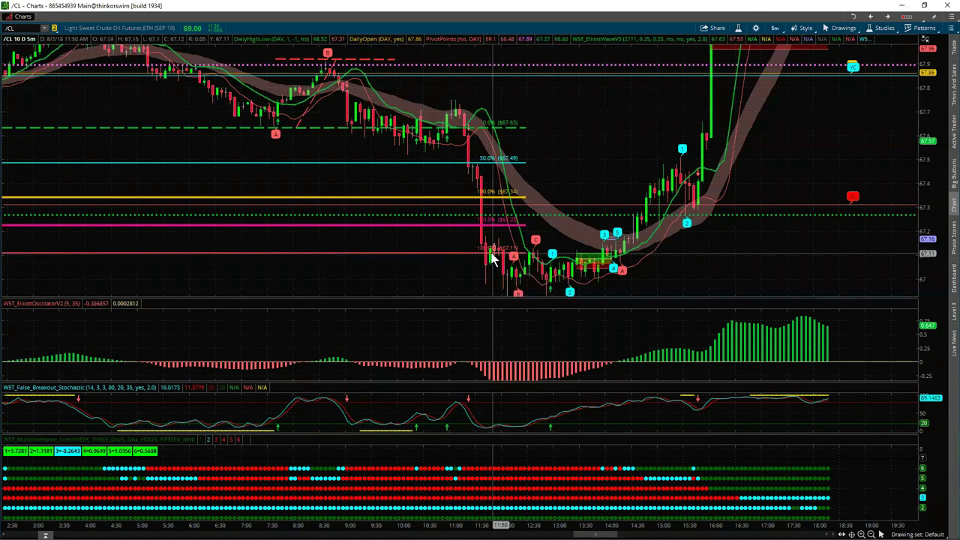
left_click_drag(708, 261, 484, 176)
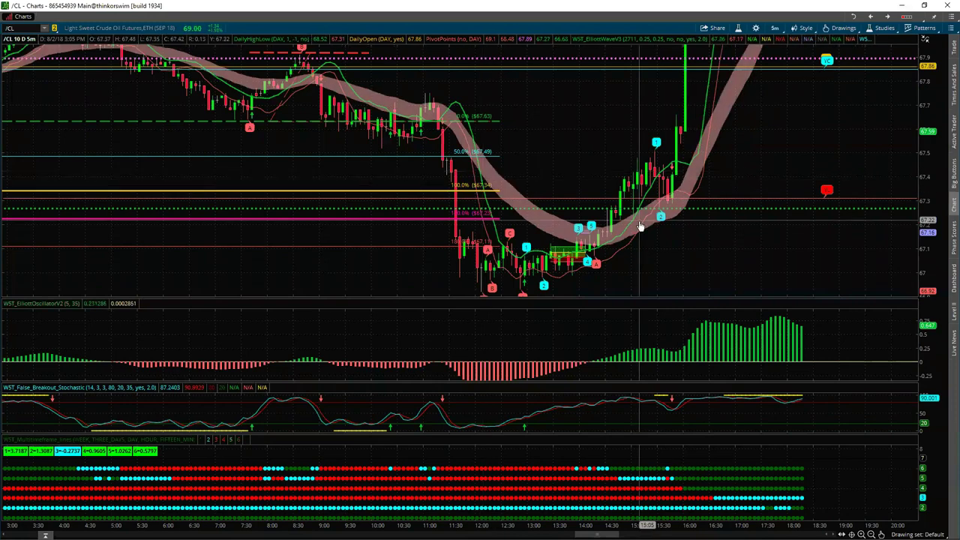
left_click_drag(640, 226, 692, 177)
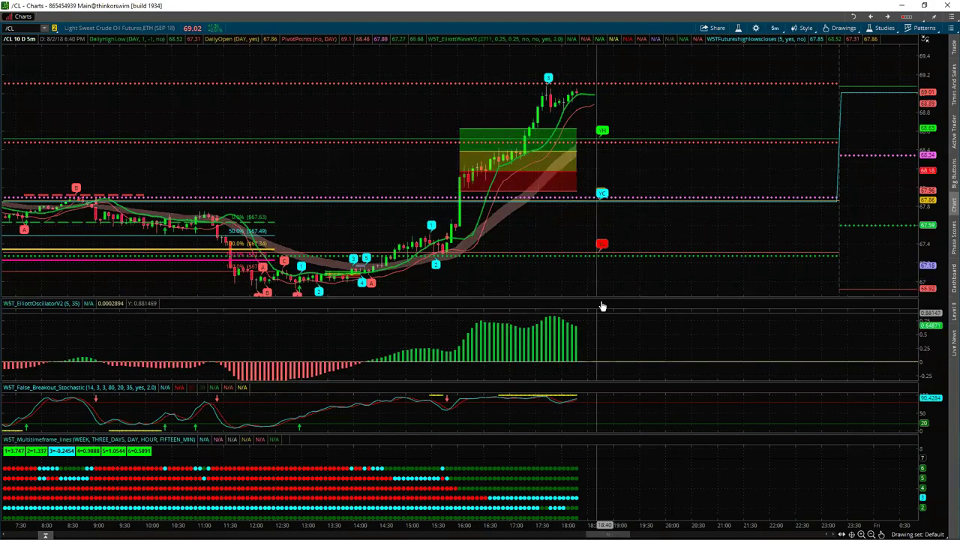
left_click_drag(534, 275, 637, 263)
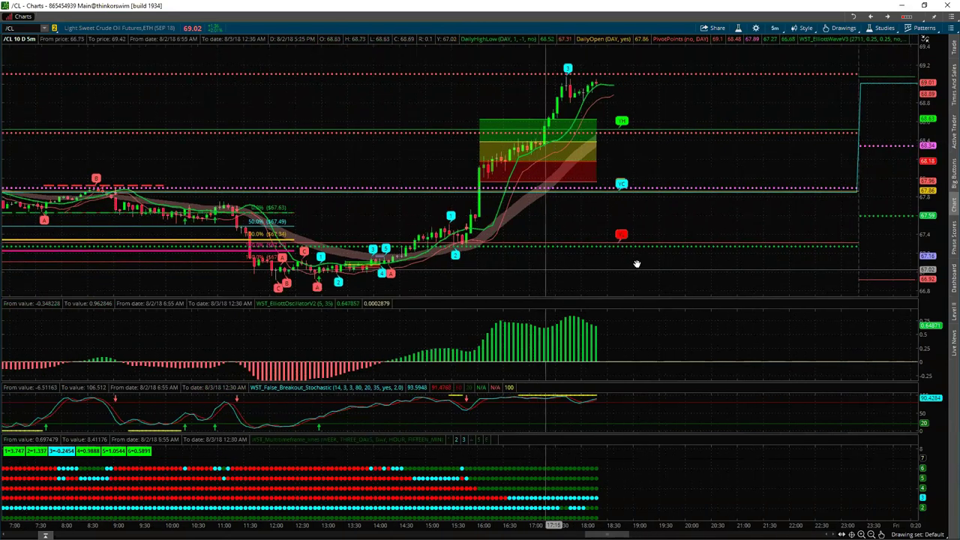
left_click_drag(346, 287, 452, 275)
left_click_drag(197, 150, 324, 157)
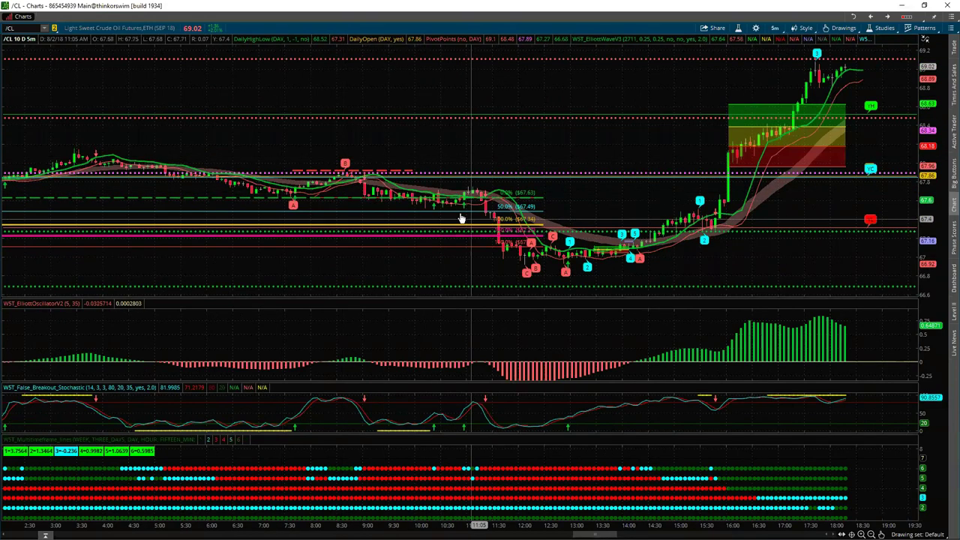
left_click_drag(461, 218, 371, 205)
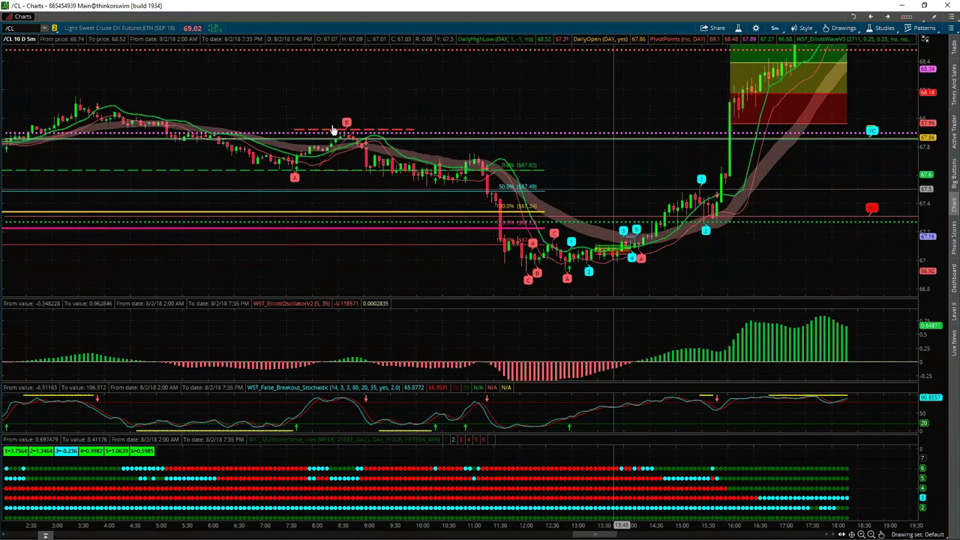
left_click_drag(334, 130, 352, 141)
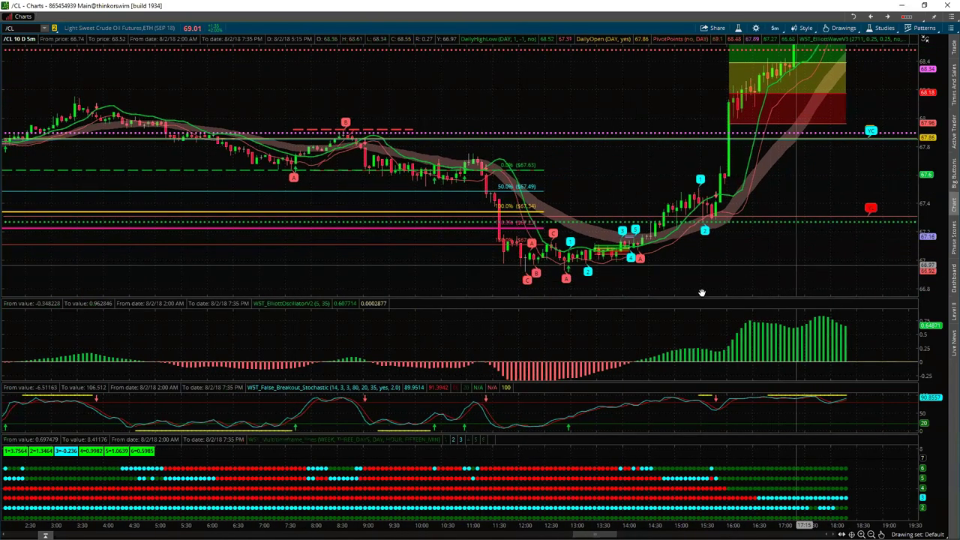
Draw a Fibonacci extension on the W5T Elliott oscillator from its wave 3 peak to the zero line and back up to peak height
scroll(578, 145, "down", 5)
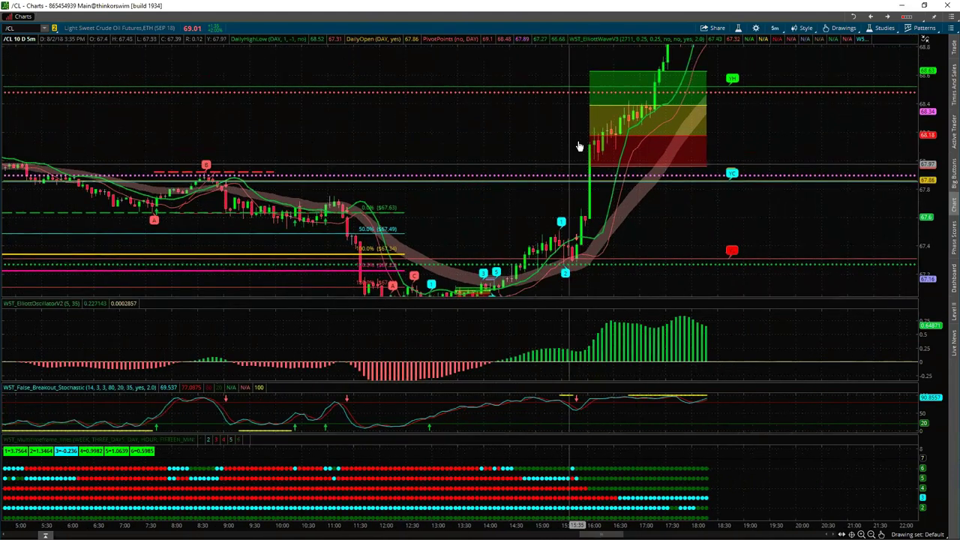
left_click_drag(765, 197, 534, 218)
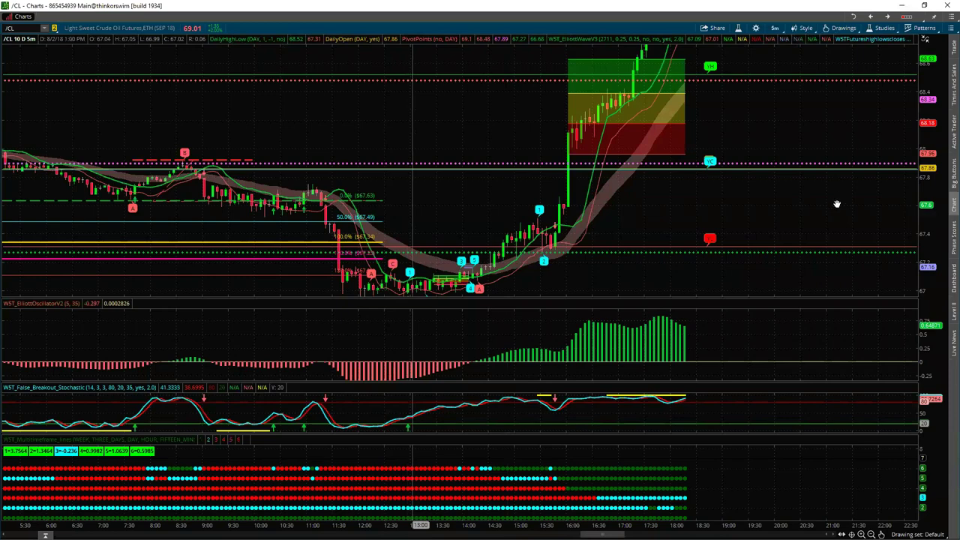
scroll(788, 200, "down", 2)
left_click_drag(911, 101, 752, 247)
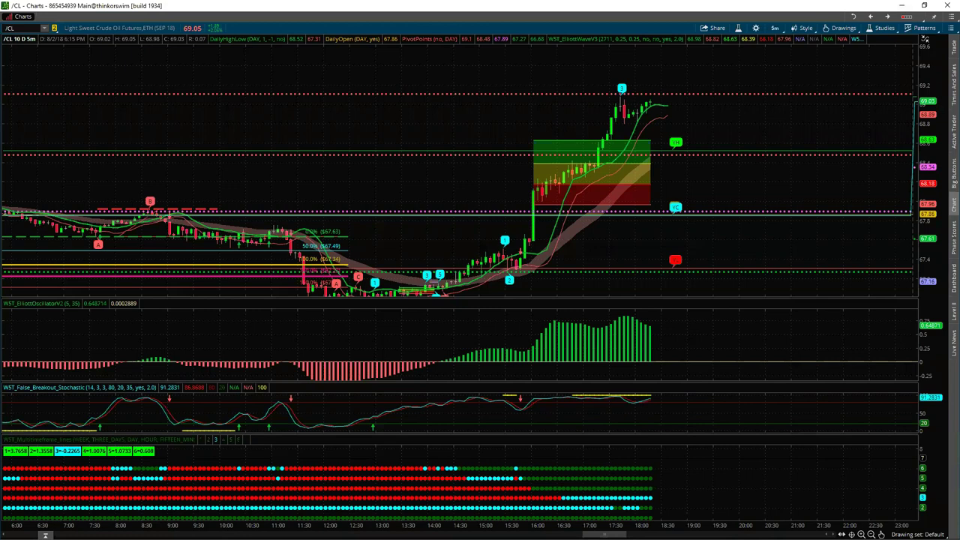
left_click(881, 534)
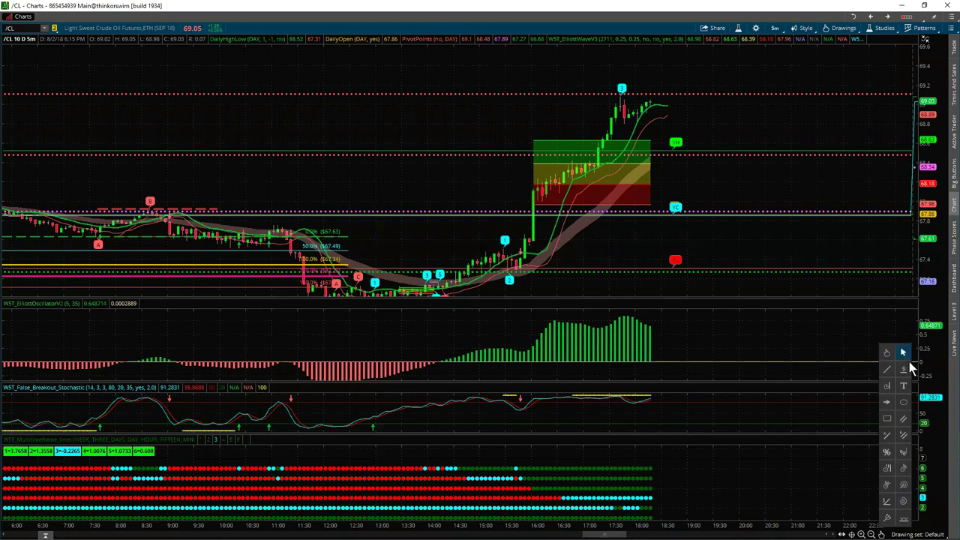
left_click(904, 454)
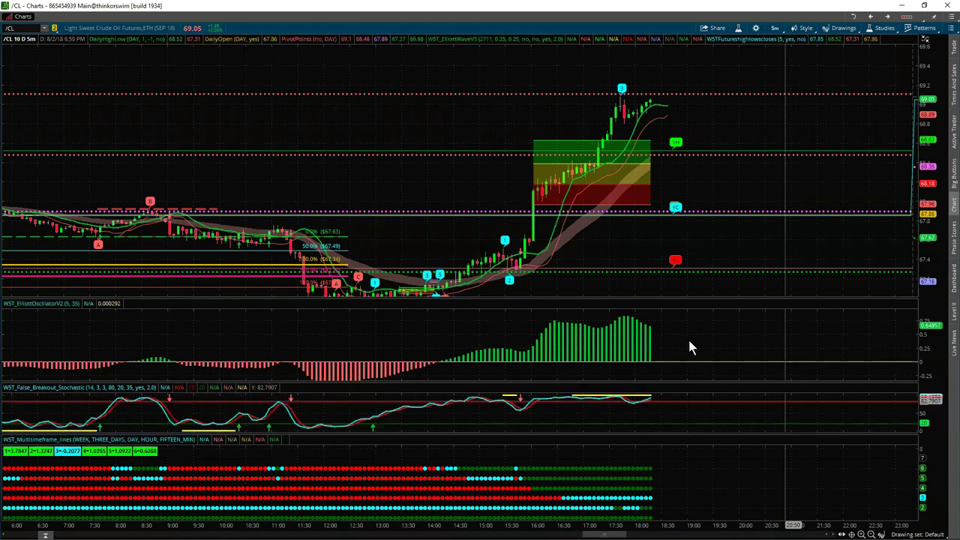
left_click(636, 312)
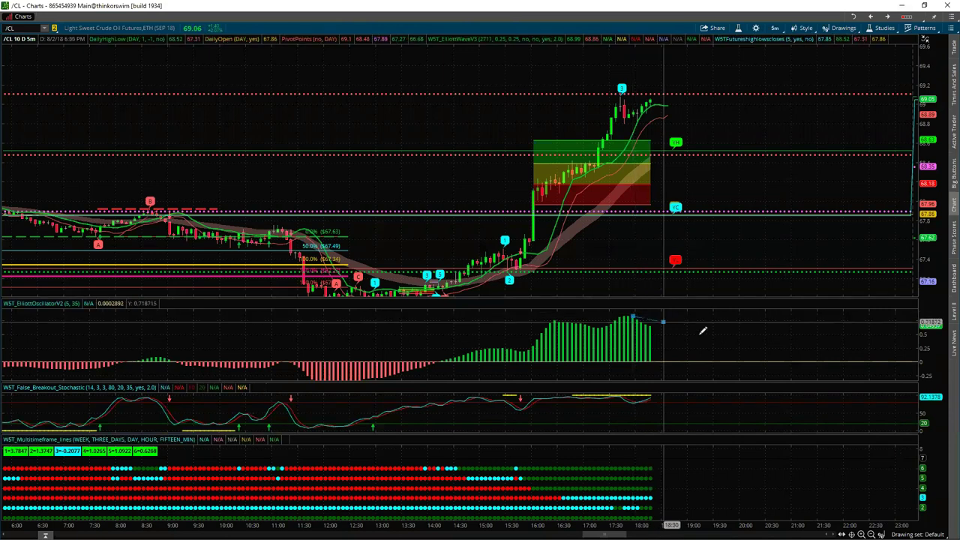
left_click(743, 361)
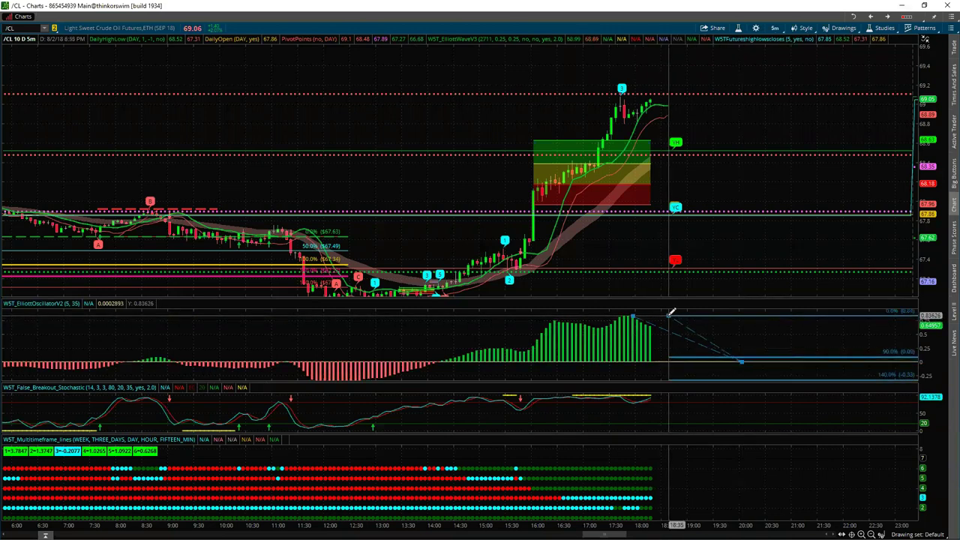
left_click(671, 312)
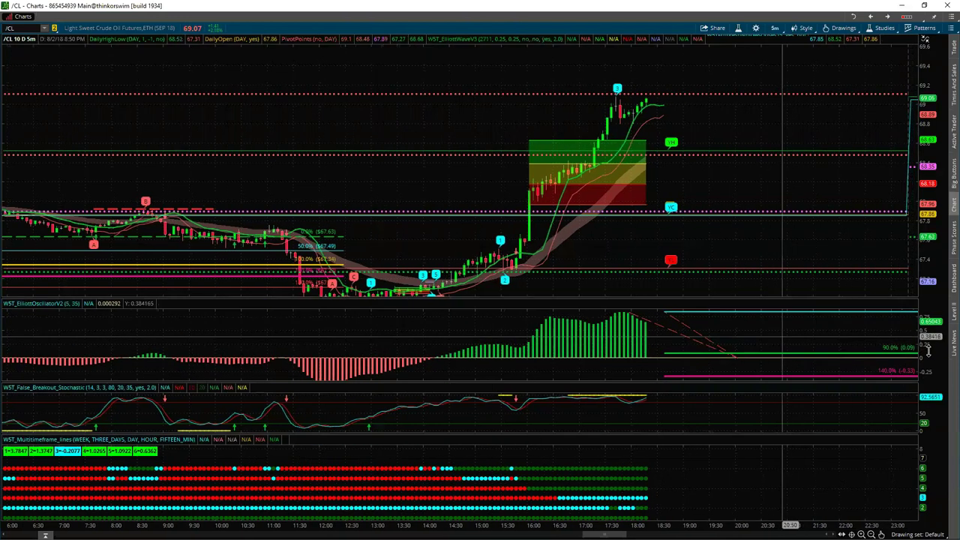
left_click_drag(928, 354, 778, 339)
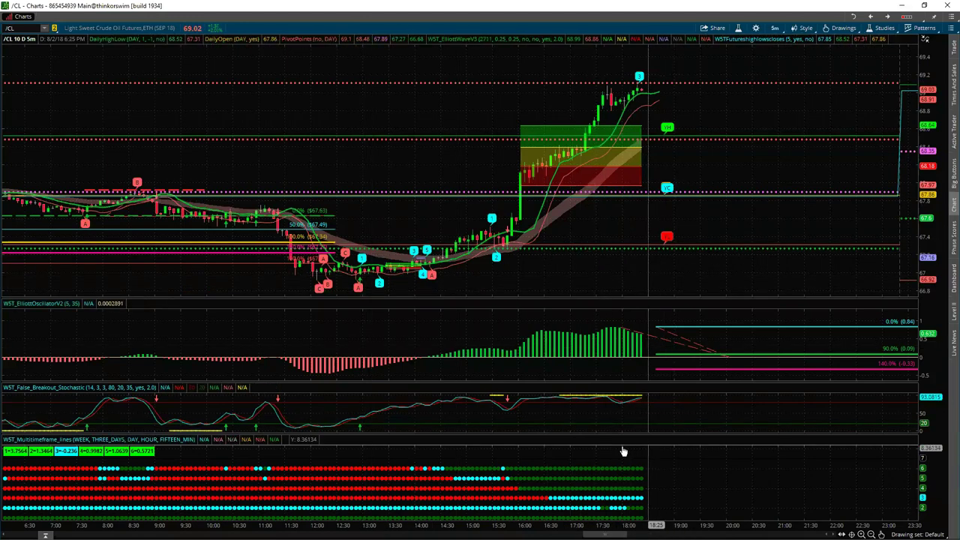
Compare the earlier A-B extension drop with the wave 3 rally, its colored retracement zones and the oscillator's pullback levels
left_click_drag(473, 311, 926, 251)
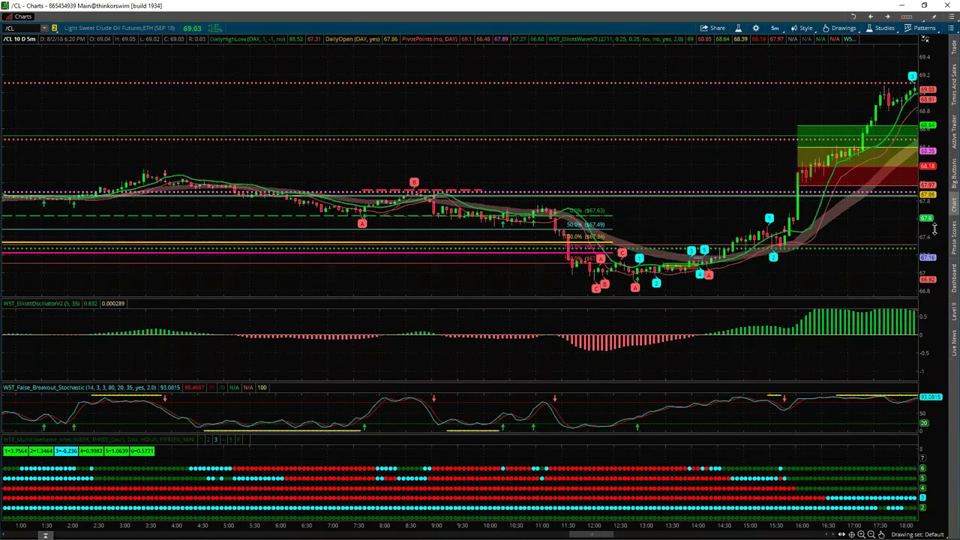
left_click_drag(934, 229, 441, 122)
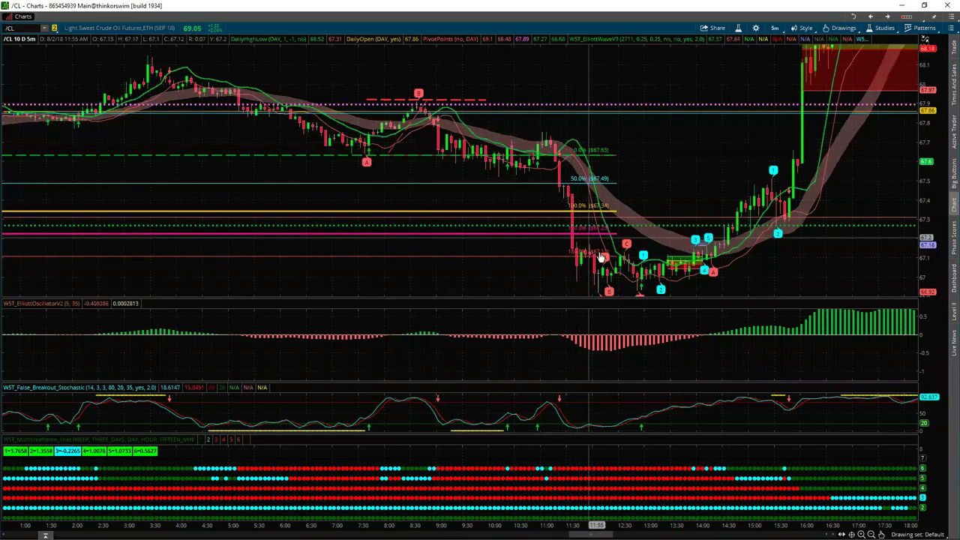
left_click_drag(800, 244, 687, 188)
left_click_drag(803, 182, 627, 295)
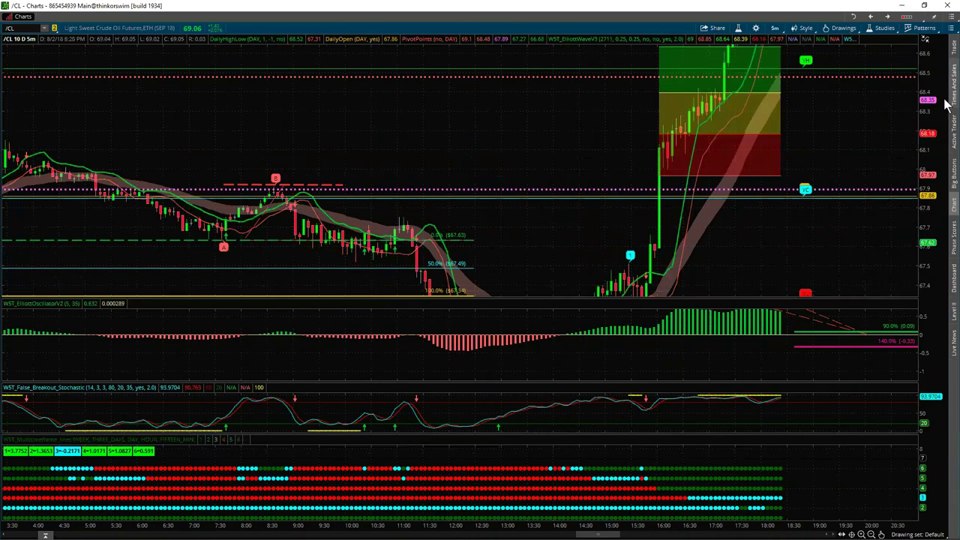
left_click_drag(906, 150, 692, 174)
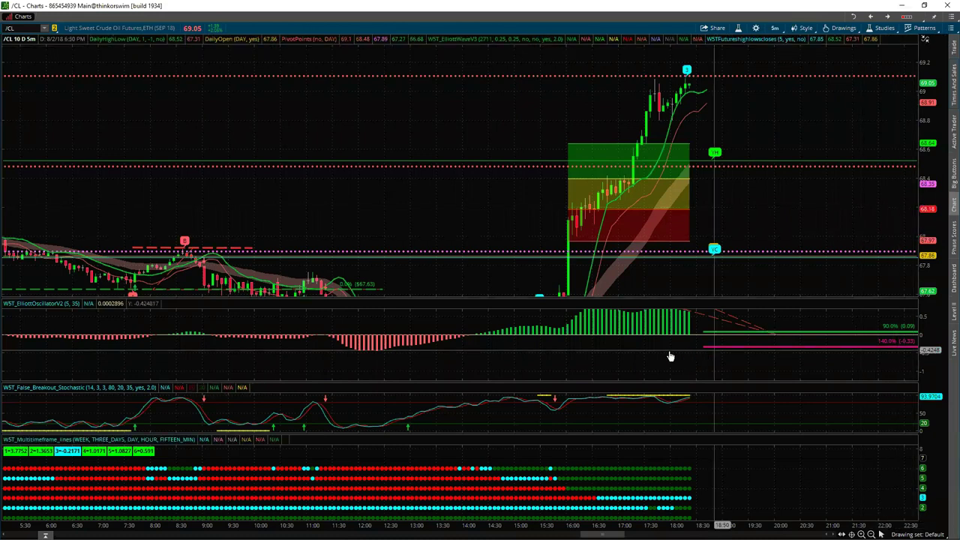
left_click_drag(656, 363, 591, 378)
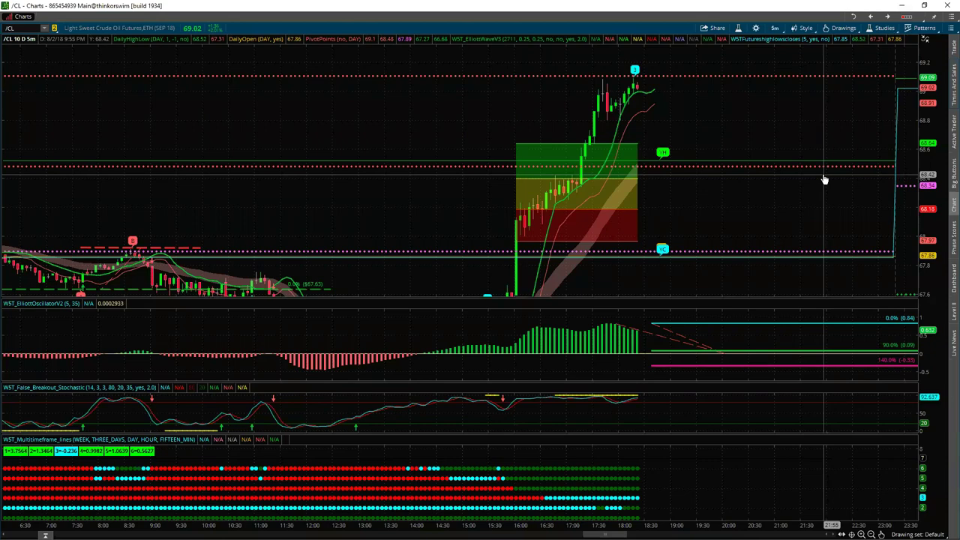
Restore the /CL charts window to a smaller size and switch to the LUV chart in NinjaTrader
left_click(924, 6)
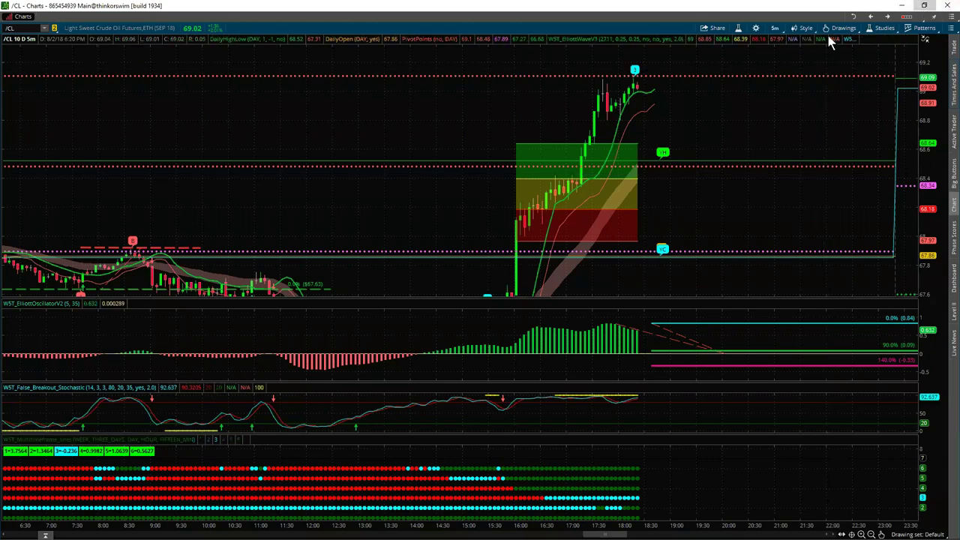
left_click_drag(654, 17, 666, 9)
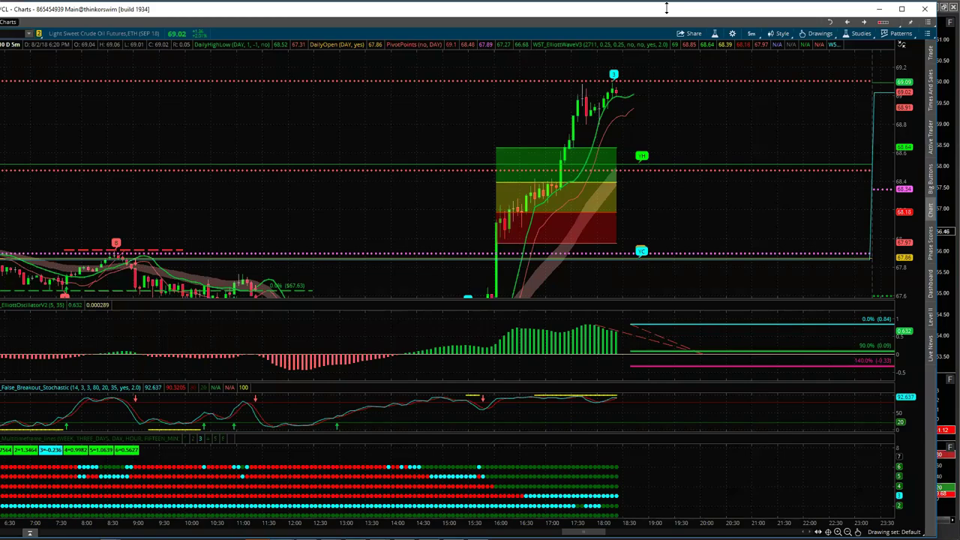
key("alt+Tab")
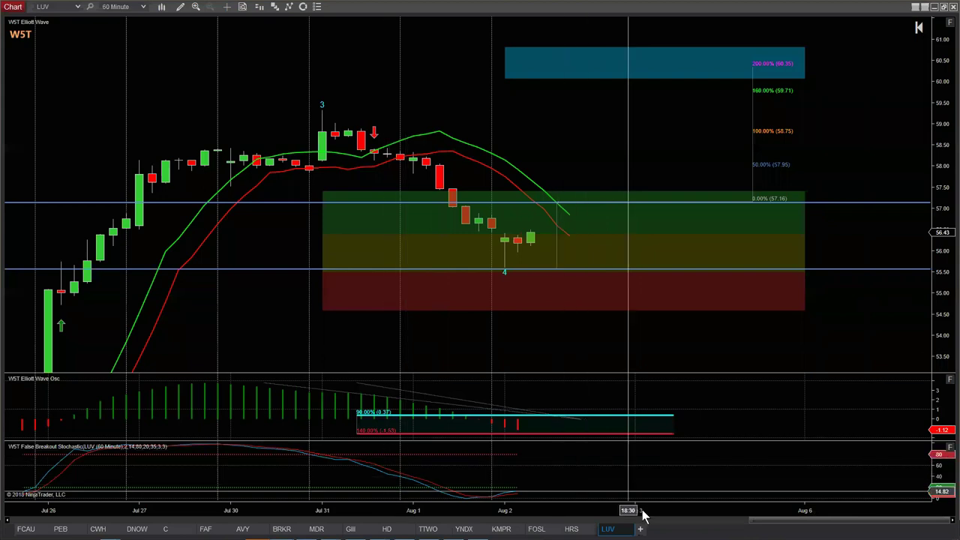
Dismiss the Data Series dialog and duplicate the LUV chart in a new tab
key("ctrl+f")
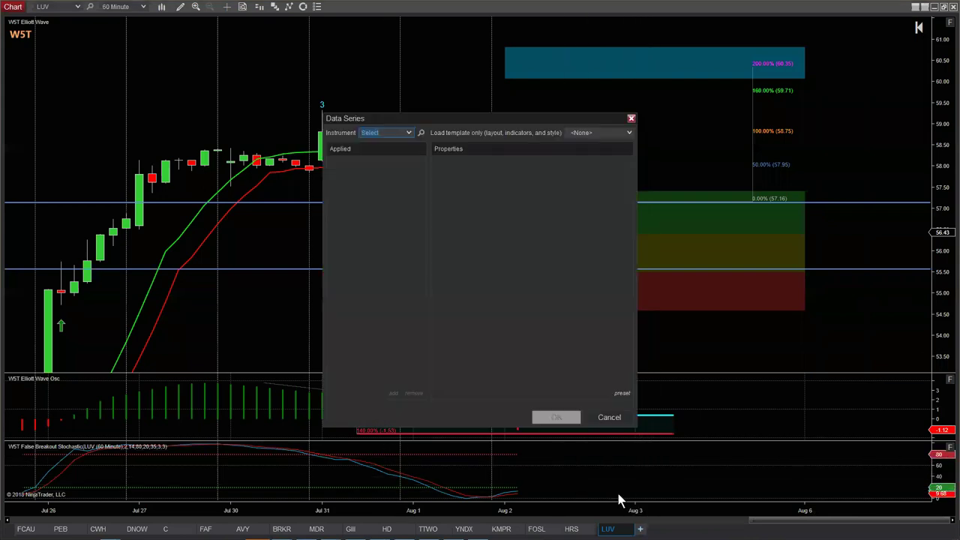
left_click(598, 414)
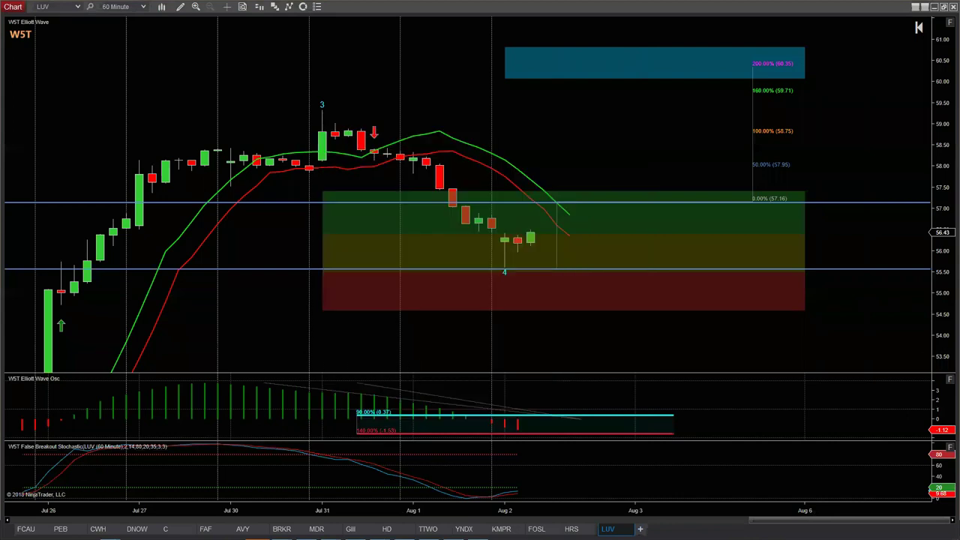
right_click(613, 528)
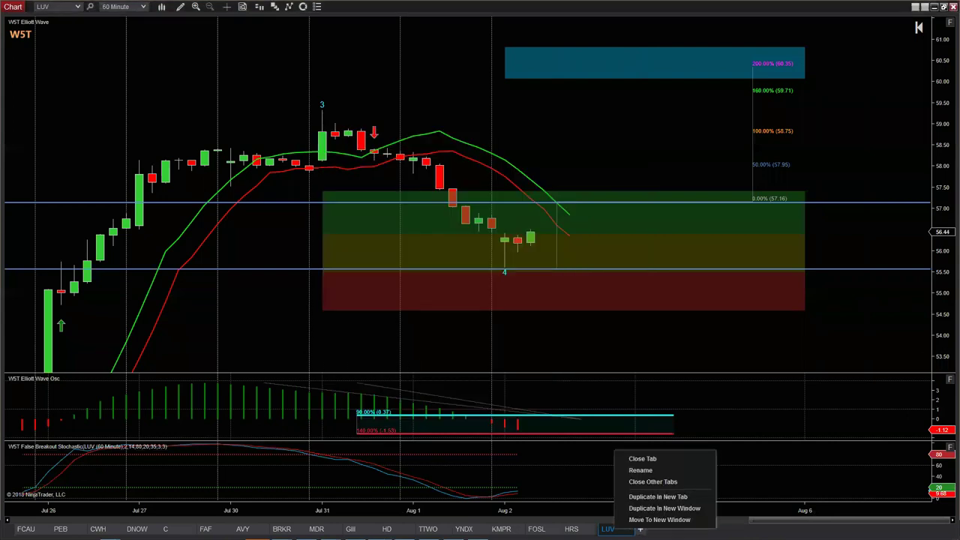
left_click(643, 497)
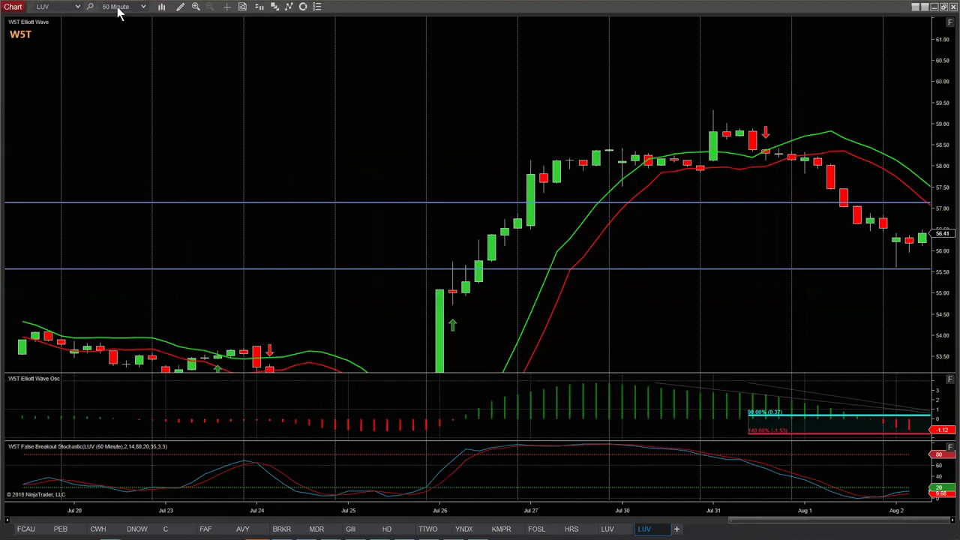
Change the duplicated chart's instrument to GBPJPY and its interval to 1 month
left_click(55, 8)
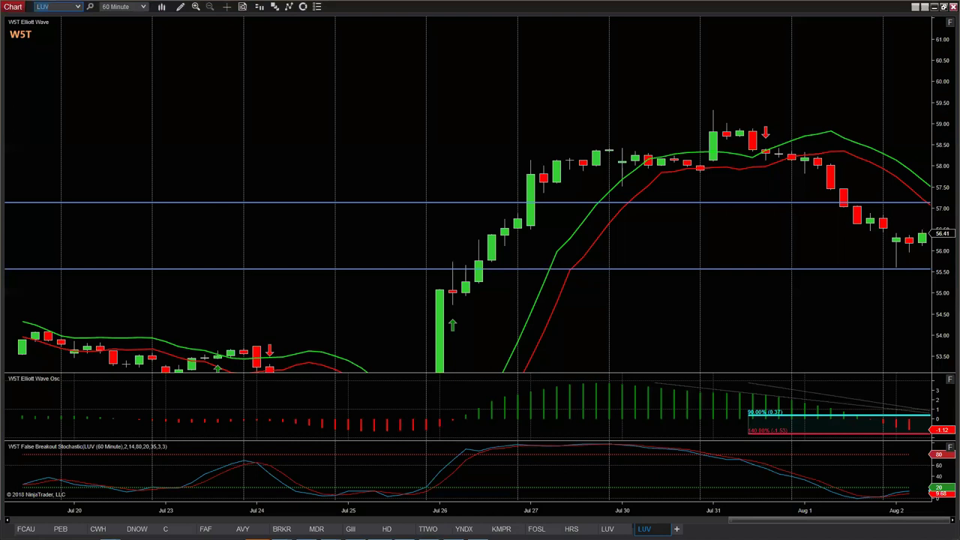
type("GBPJPY")
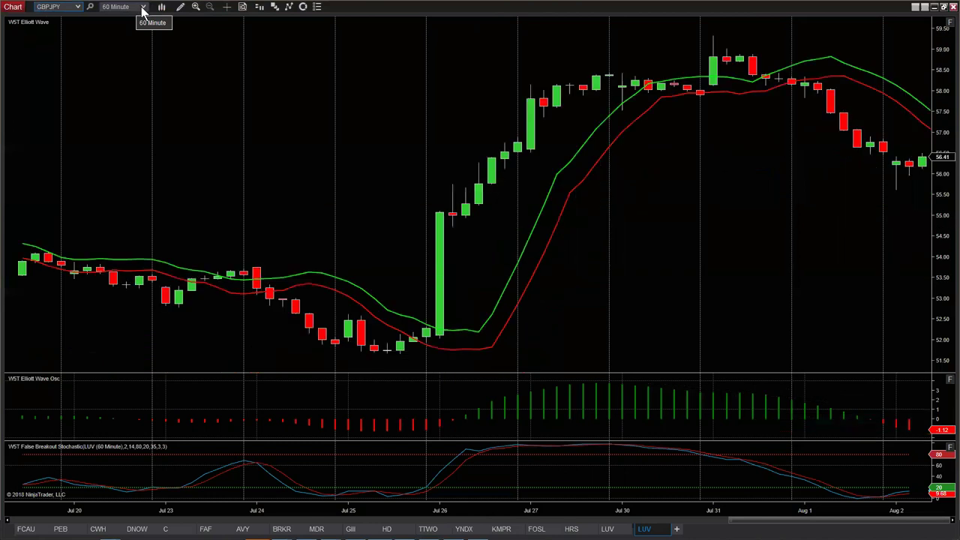
left_click(141, 8)
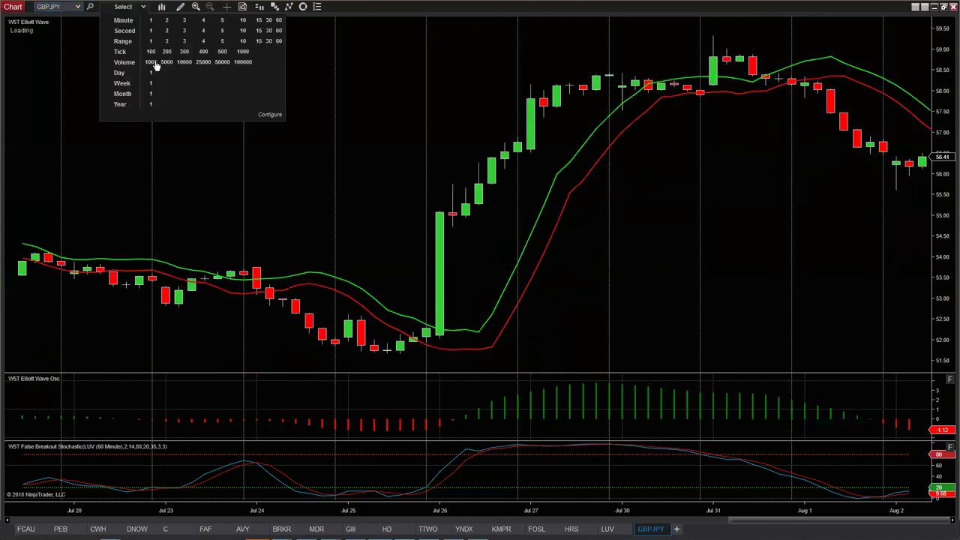
left_click(151, 94)
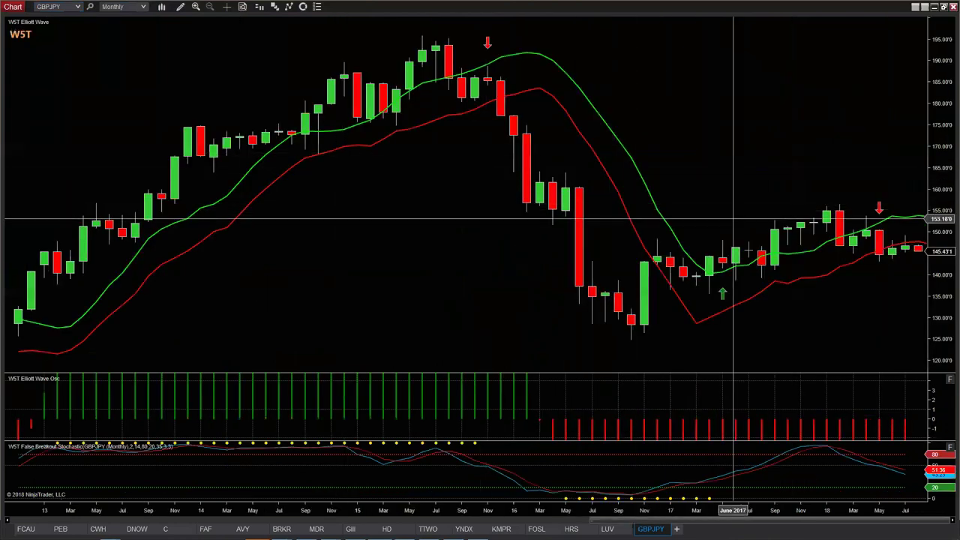
Show more of the GBPJPY monthly history and return the Elliott Wave oscillator pane to automatic scaling
left_click_drag(413, 513, 894, 512)
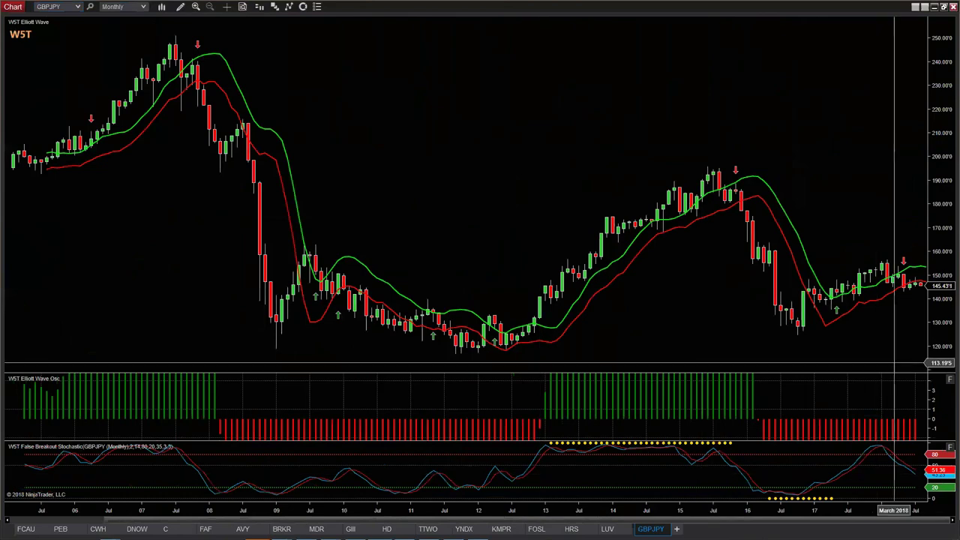
left_click(948, 381)
left_click_drag(797, 343, 742, 351)
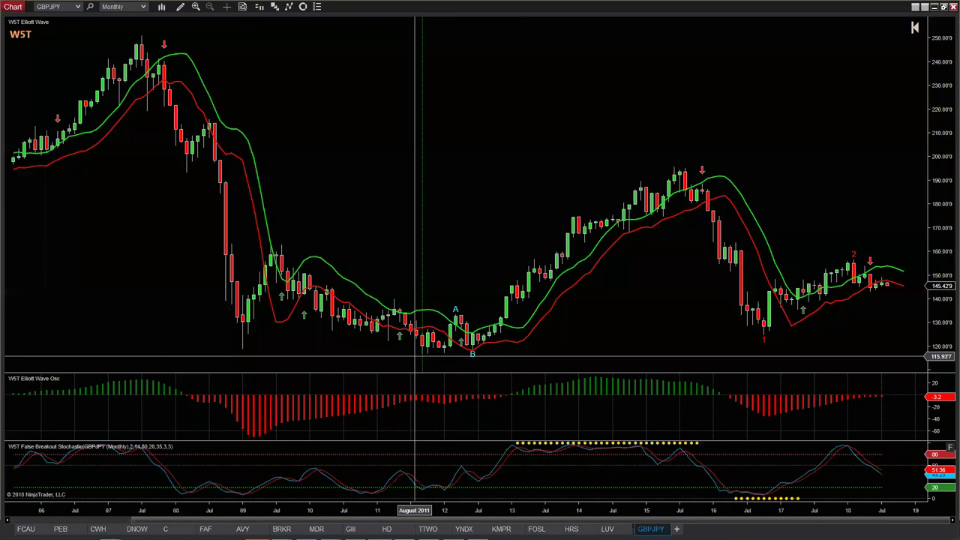
Try Elliott wave counts starting from the mid-2007 high, the late-2011 low and the January 2012 low
left_click(144, 33)
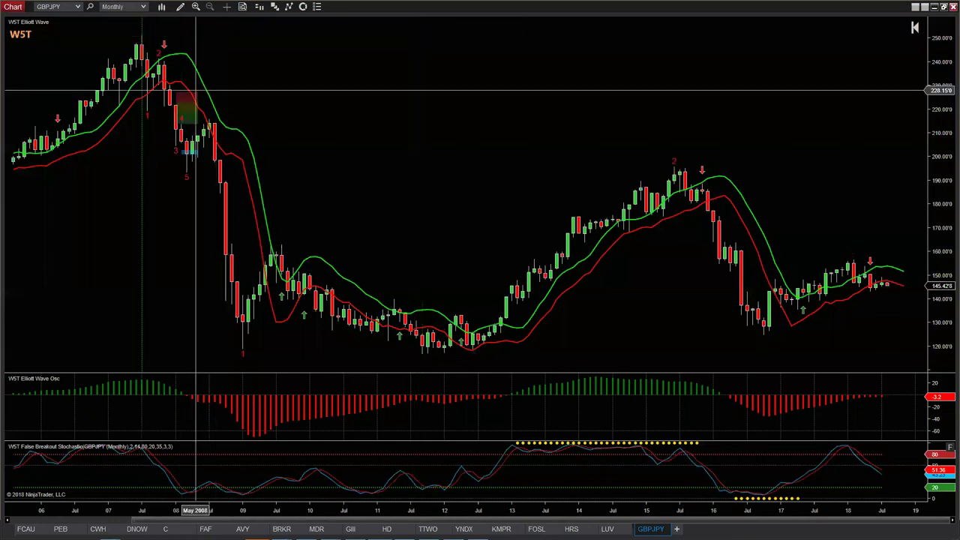
left_click(425, 357)
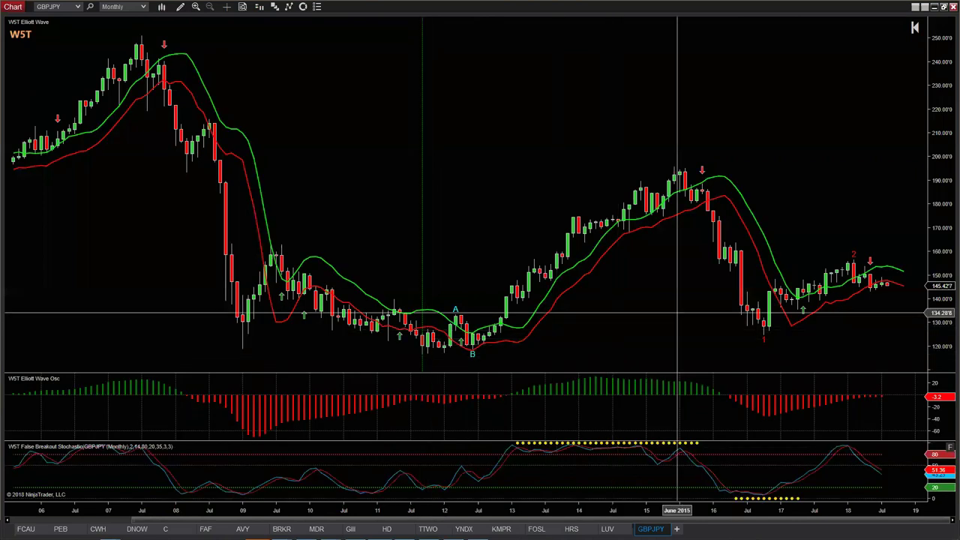
left_click_drag(640, 312, 523, 312)
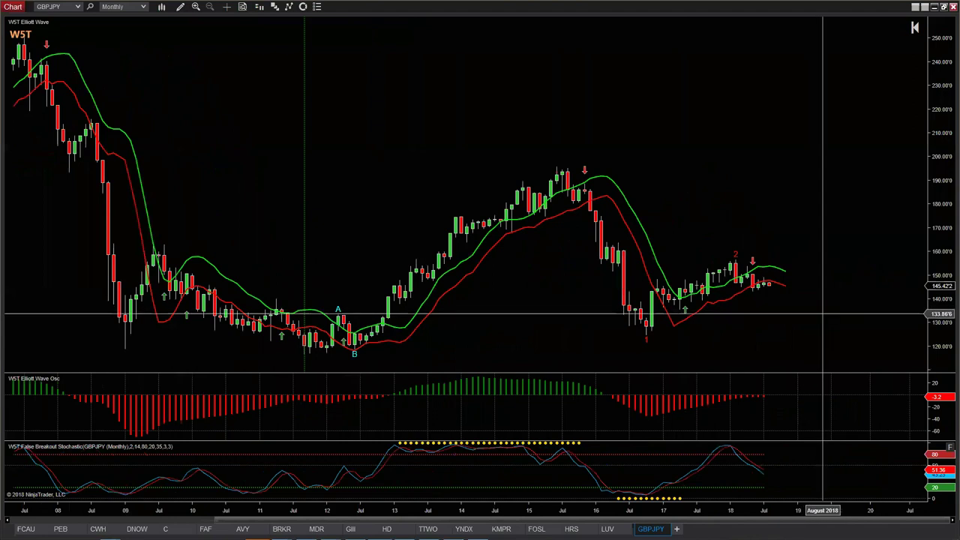
left_click_drag(943, 311, 943, 319)
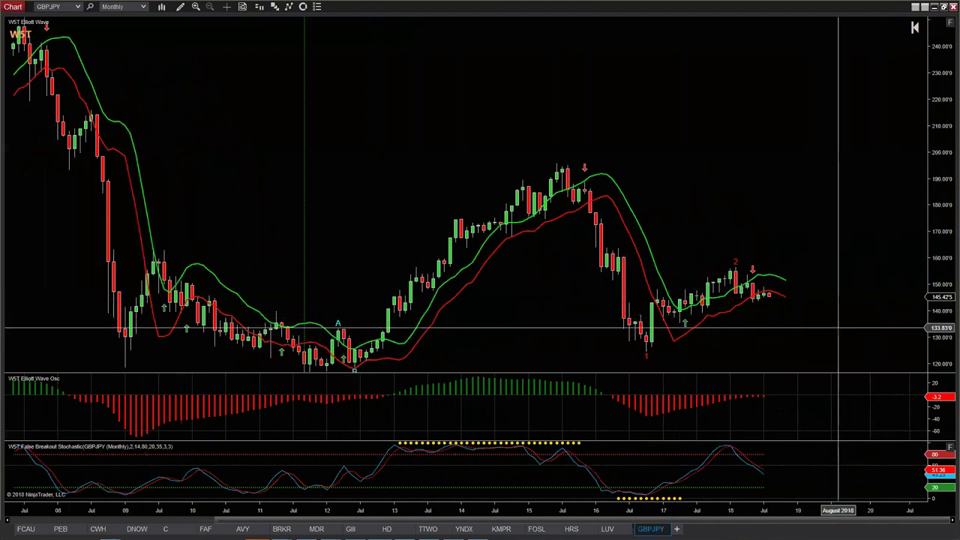
left_click_drag(837, 327, 807, 292)
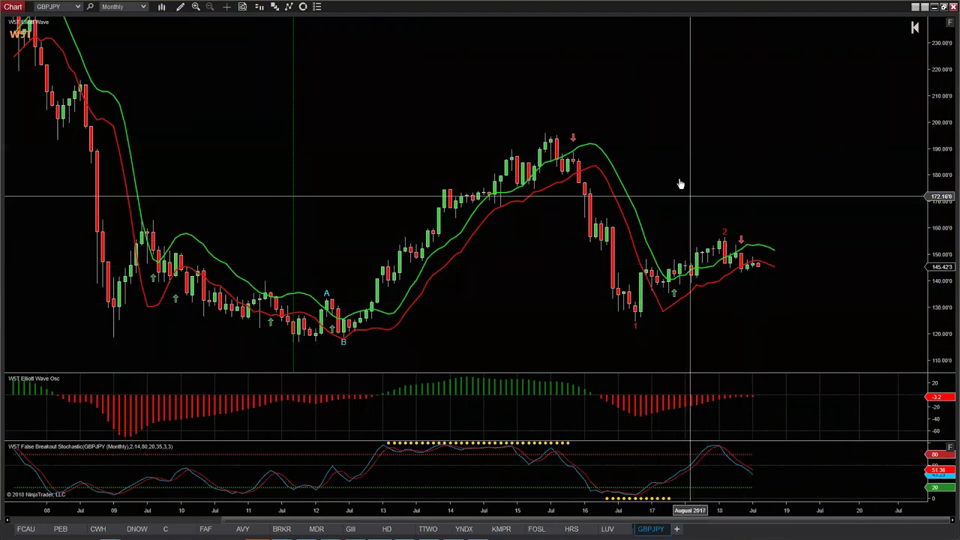
left_click_drag(679, 183, 663, 182)
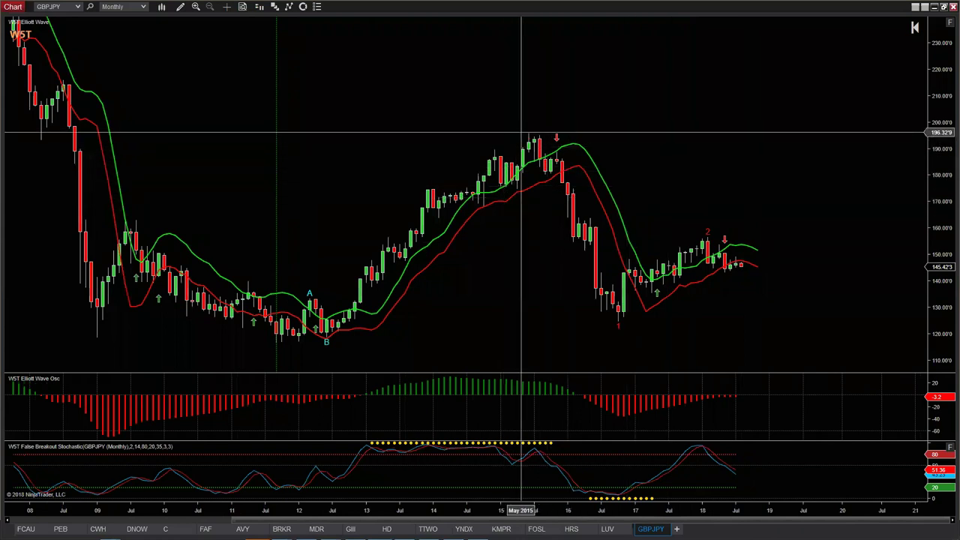
left_click(285, 343)
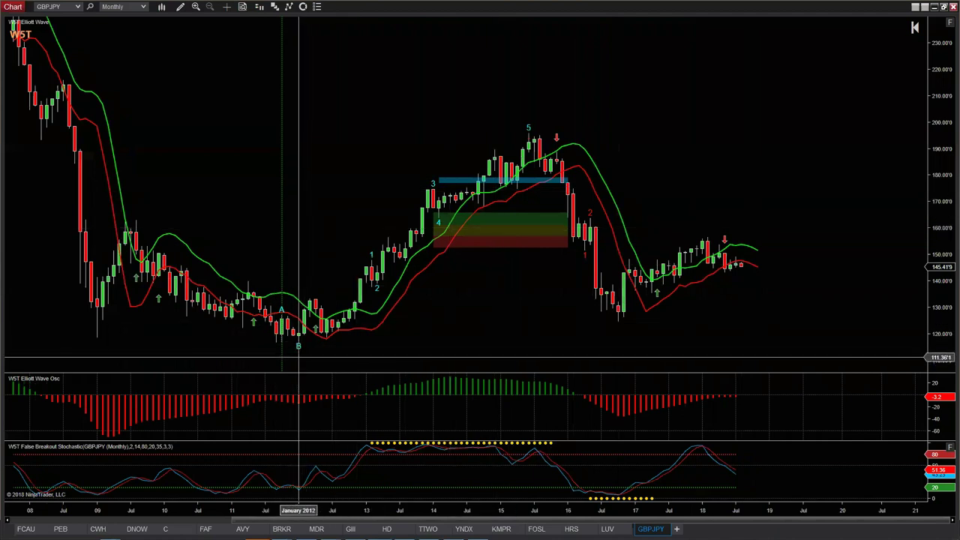
left_click(298, 358)
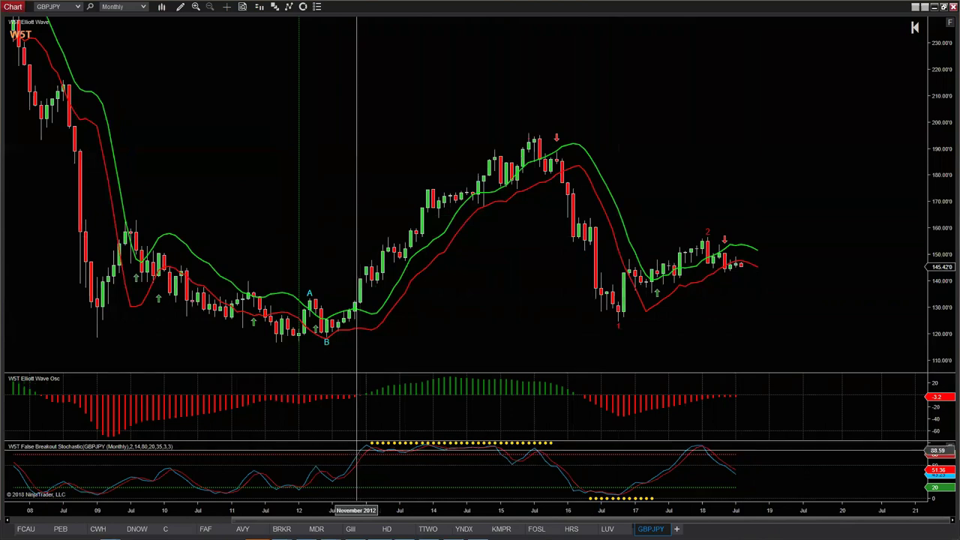
Restart the Elliott wave count from the mid-2015 high
left_click_drag(363, 516, 500, 516)
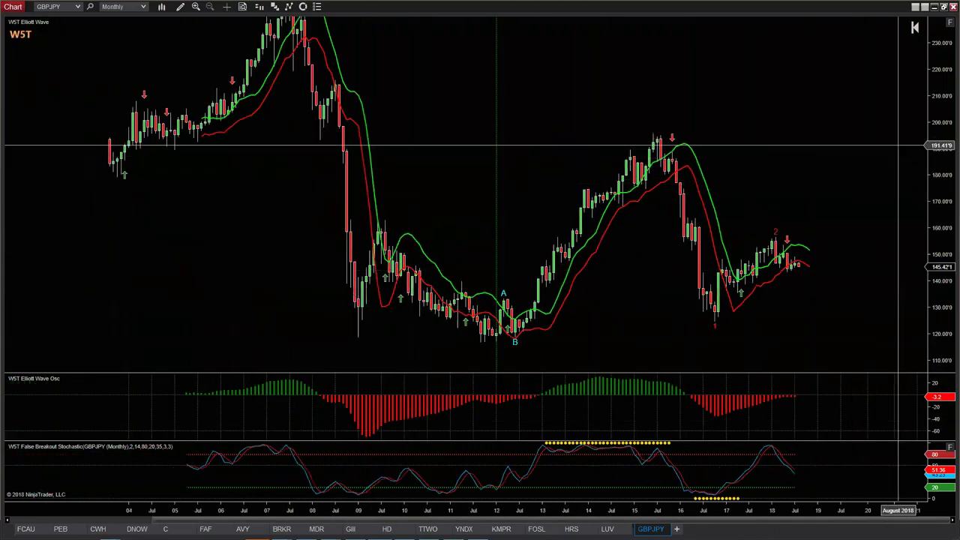
left_click_drag(939, 190, 939, 252)
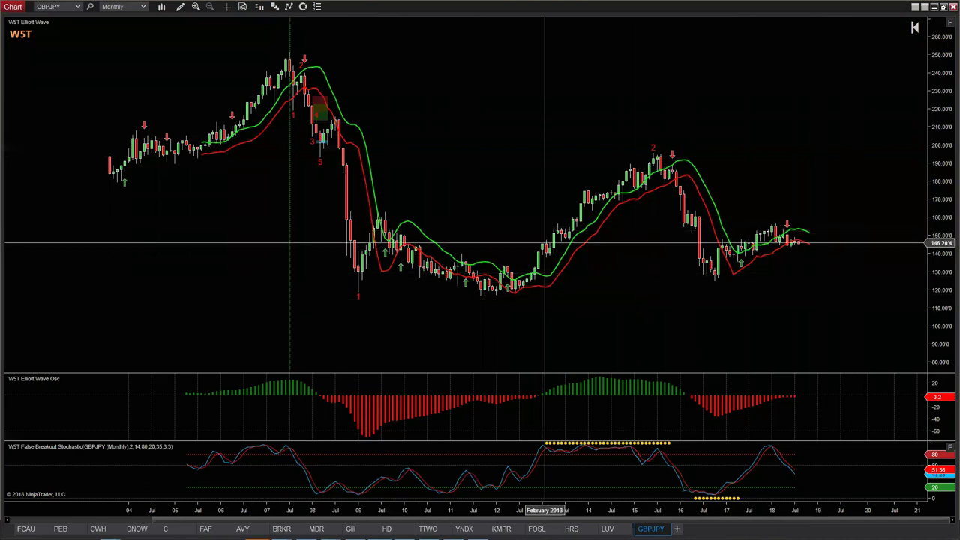
left_click(652, 140)
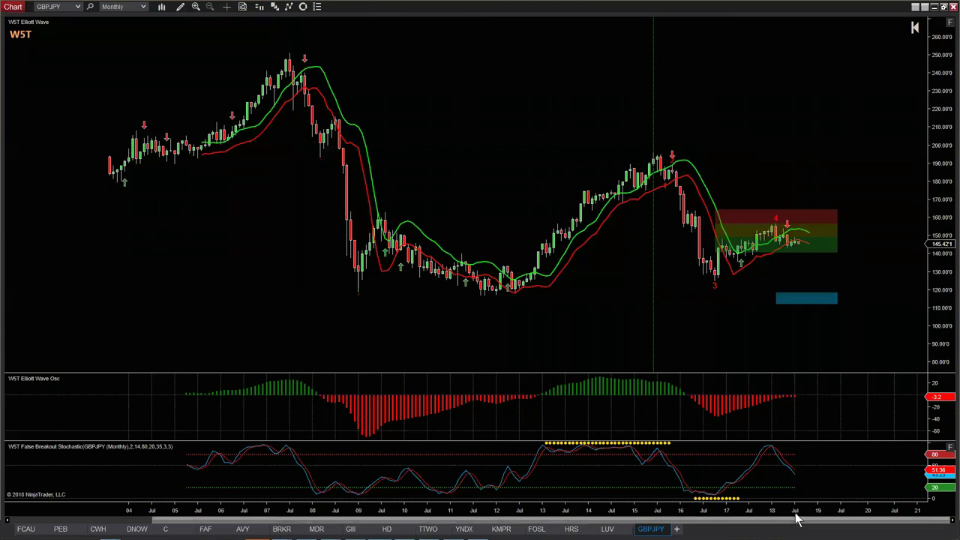
Draw a horizontal line at about 142.80, just below the latest monthly candles
left_click_drag(797, 516, 750, 327)
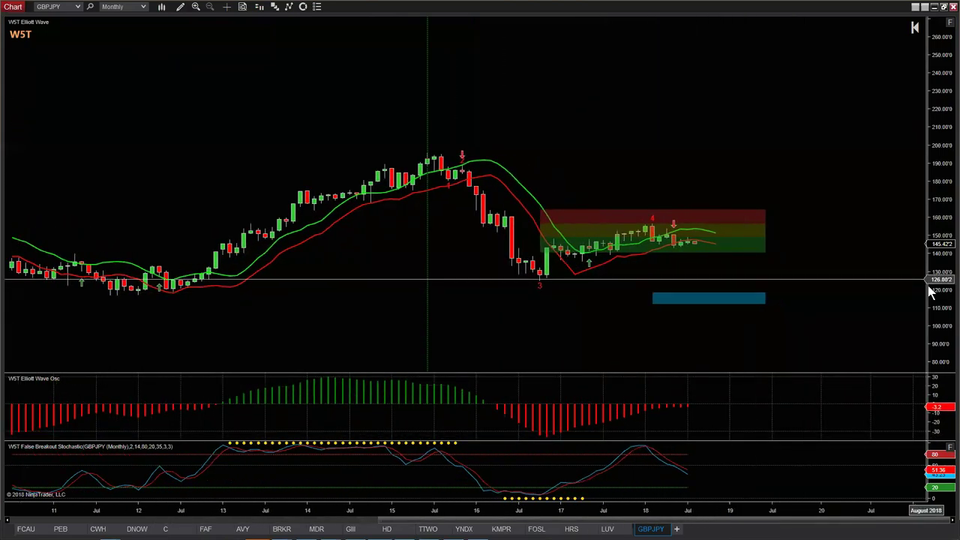
left_click_drag(942, 294, 930, 241)
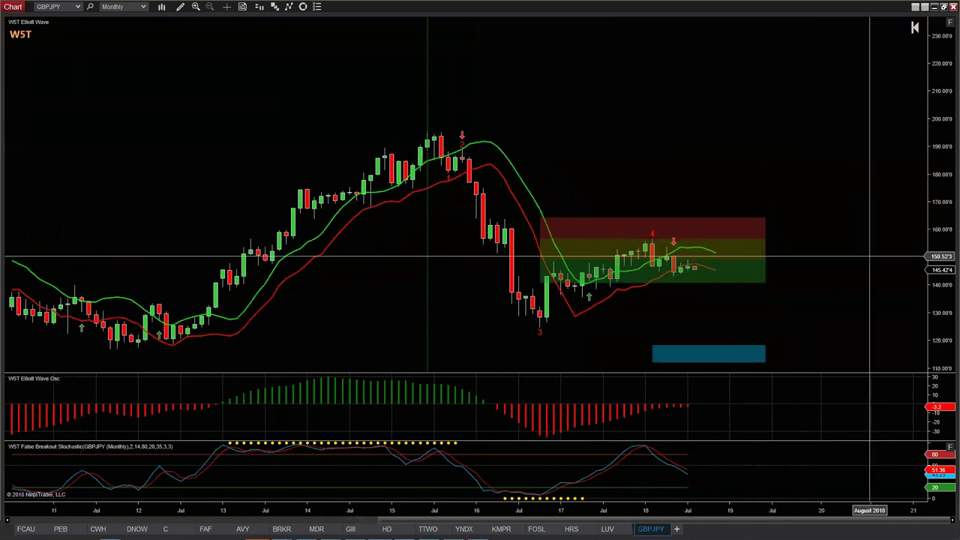
left_click_drag(870, 280, 674, 219)
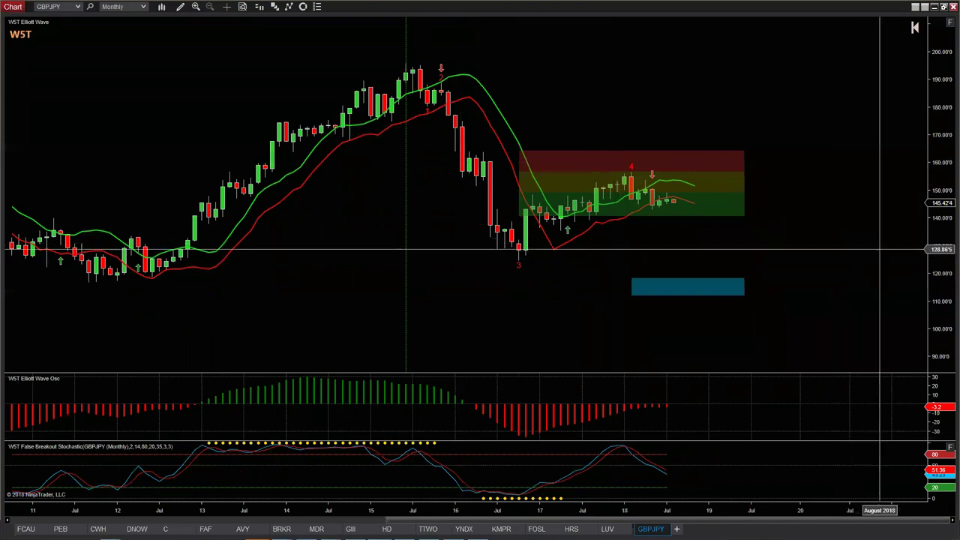
left_click_drag(945, 295, 945, 244)
scroll(810, 270, "down", 3)
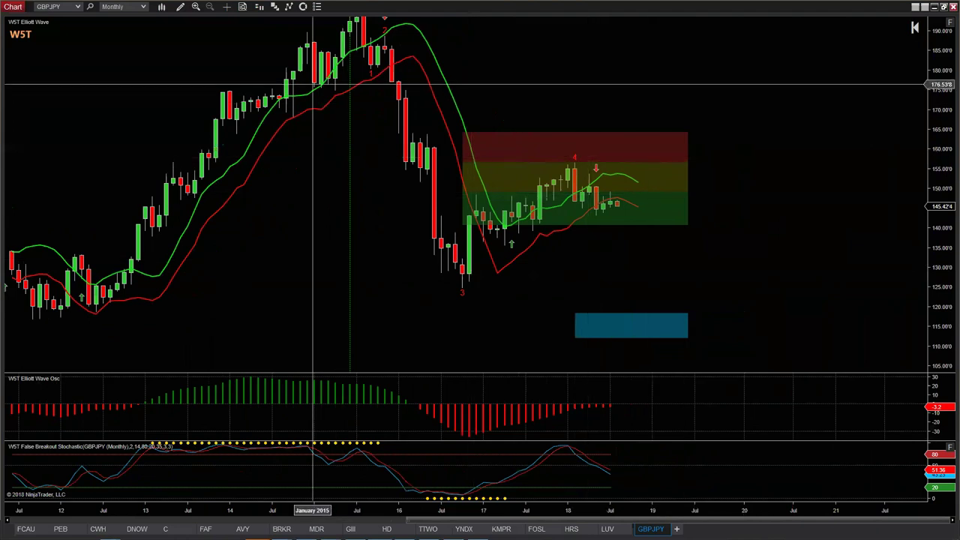
left_click(180, 8)
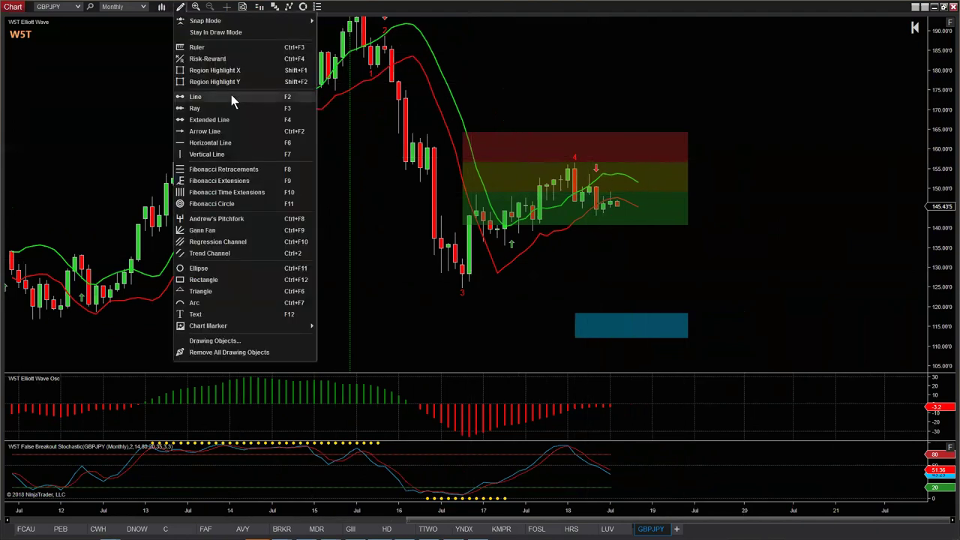
left_click(211, 143)
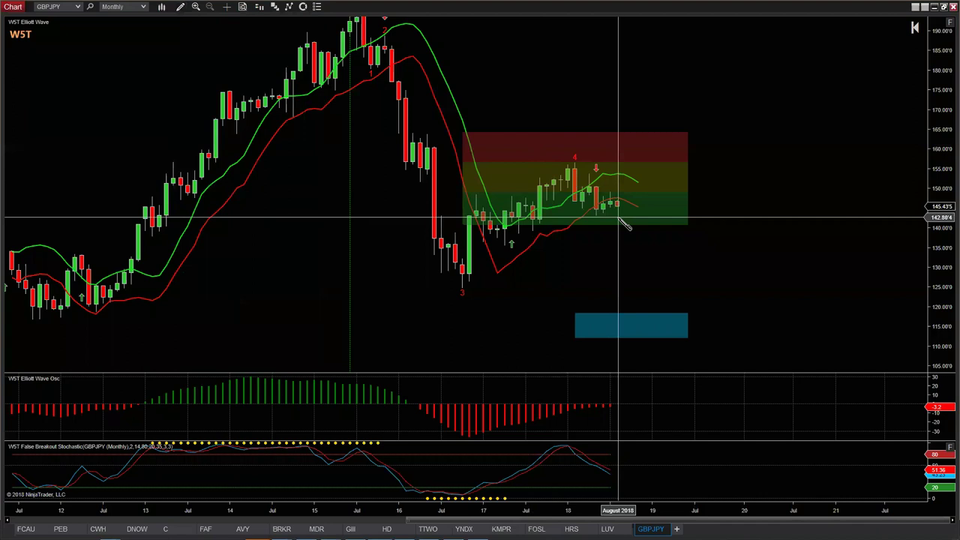
left_click(619, 217)
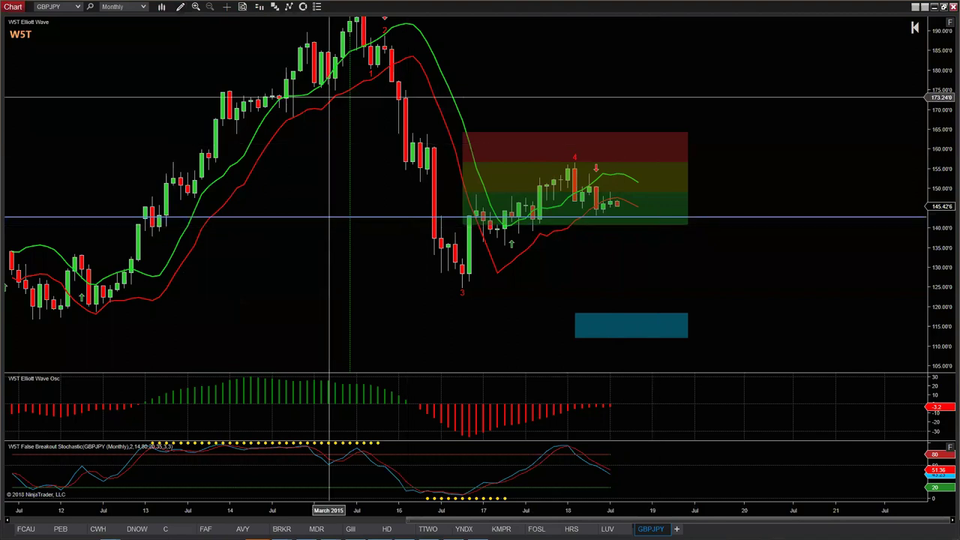
Draw a second horizontal line at about 157.26, just above the wave 4 high
left_click(180, 7)
left_click(201, 141)
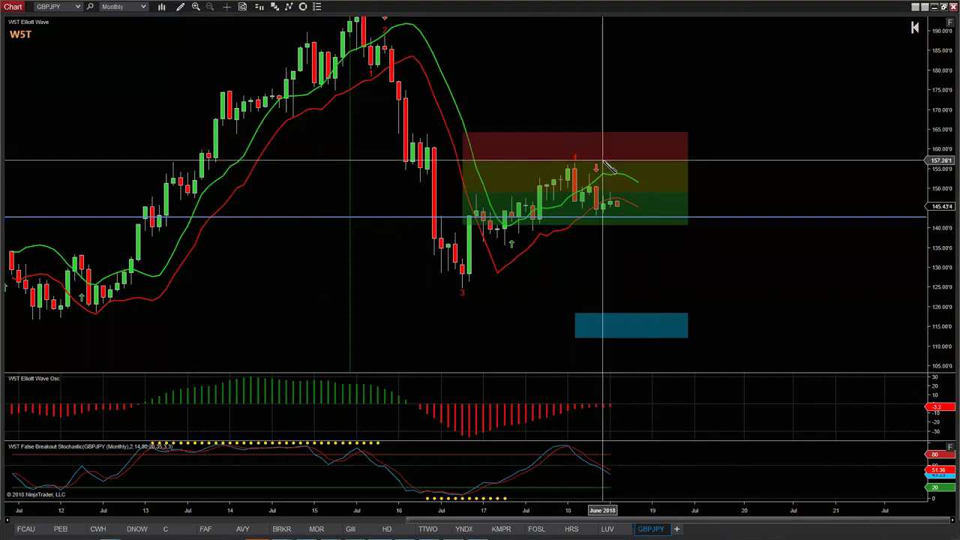
left_click(603, 161)
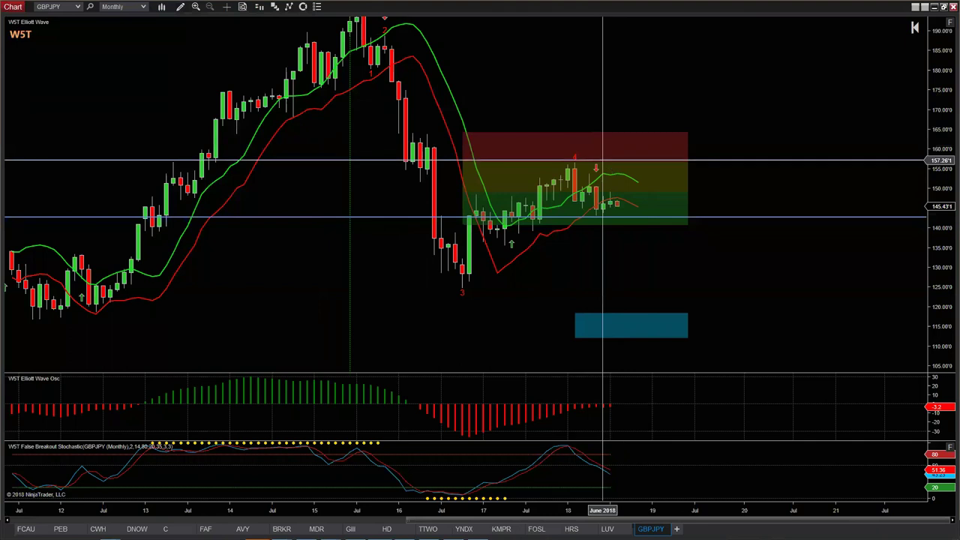
right_click(603, 161)
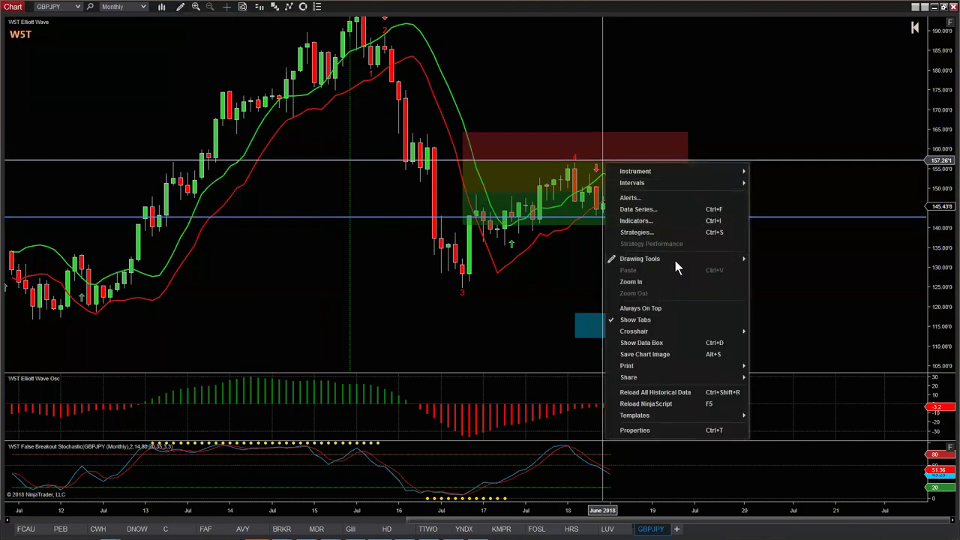
left_click(795, 248)
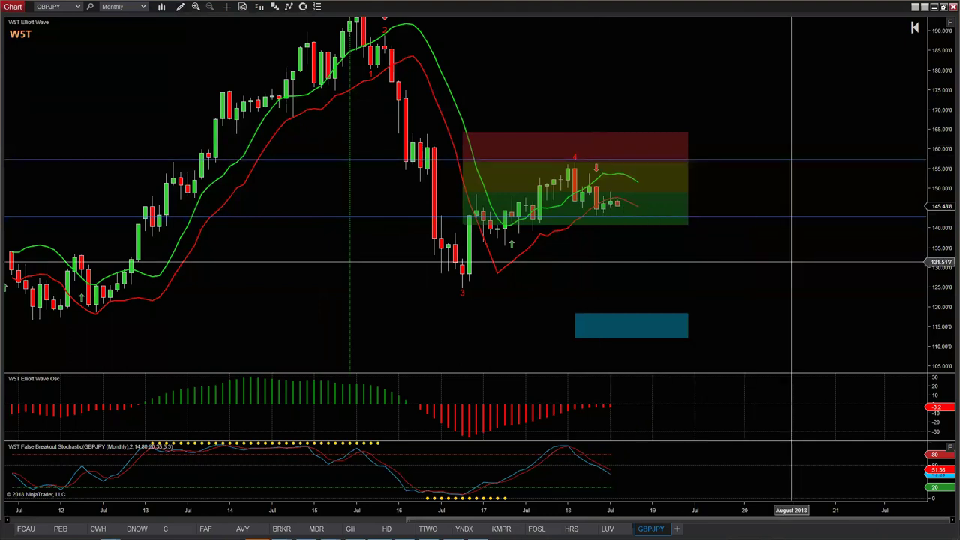
Draw a Fibonacci extension starting on the upper horizontal line, ending on the lower one and projecting downward from it
left_click(180, 6)
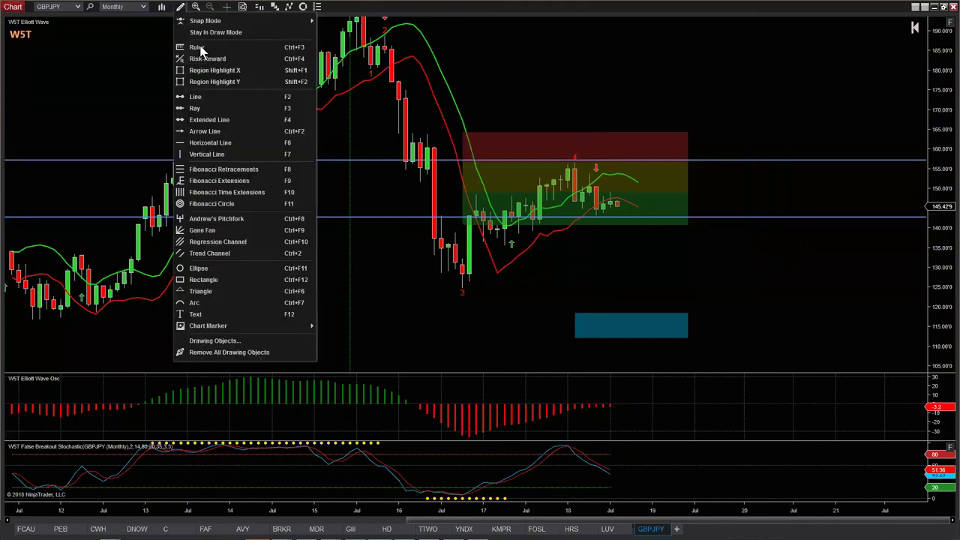
left_click(201, 182)
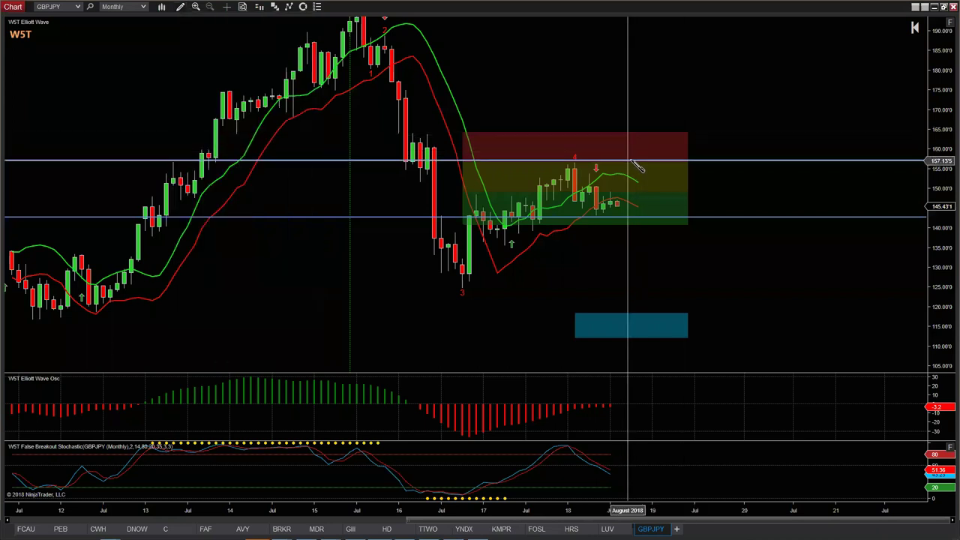
left_click(631, 160)
left_click(635, 188)
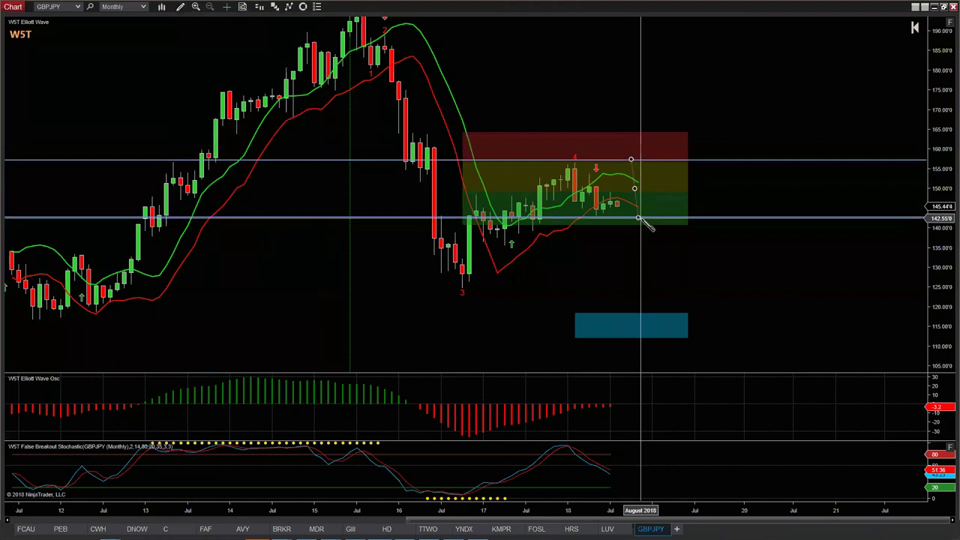
left_click(638, 217)
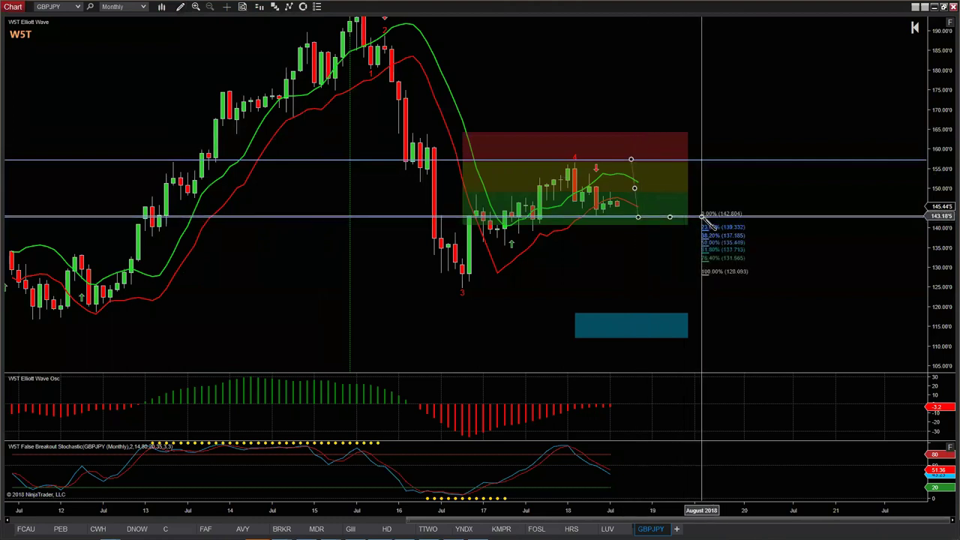
left_click(704, 218)
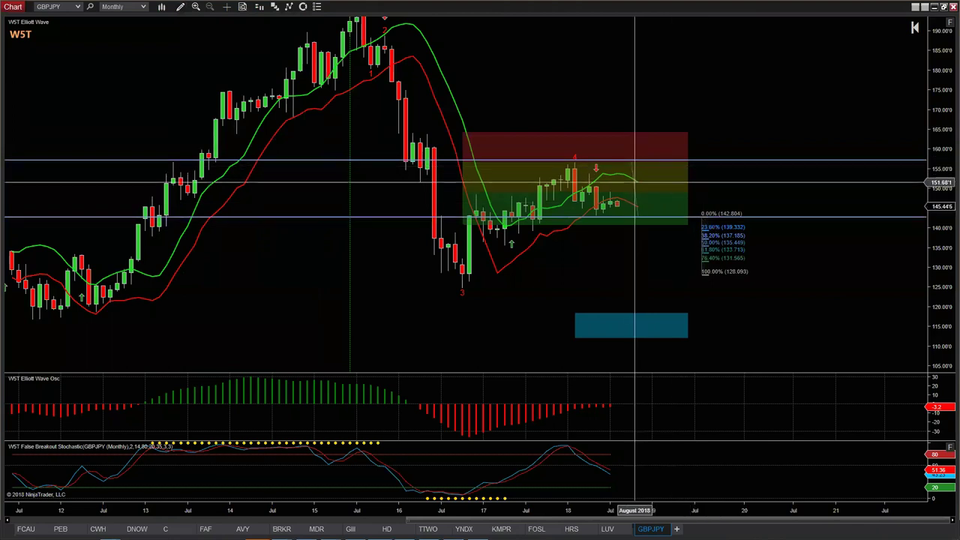
Load the "RR with 2%" template into the Fibonacci extension's properties and apply it
left_click(636, 189)
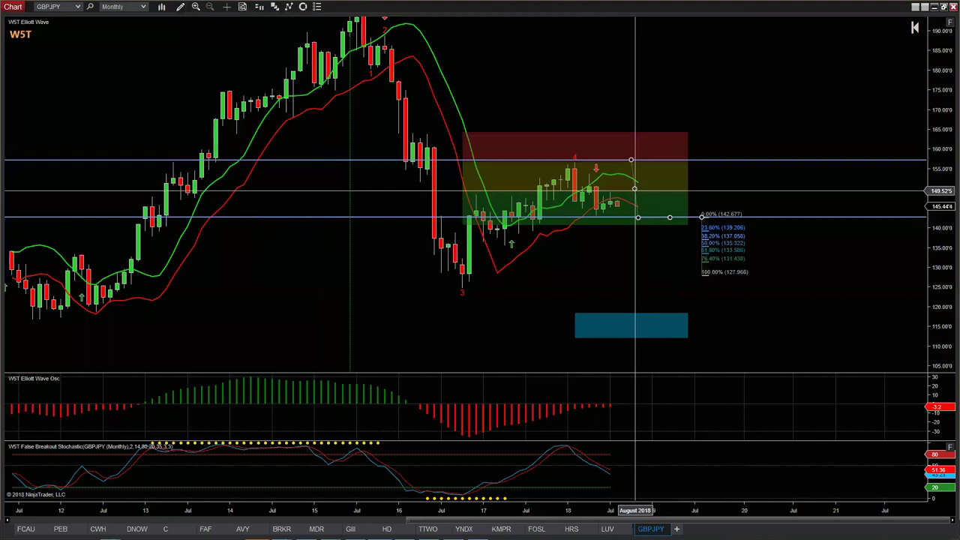
right_click(637, 194)
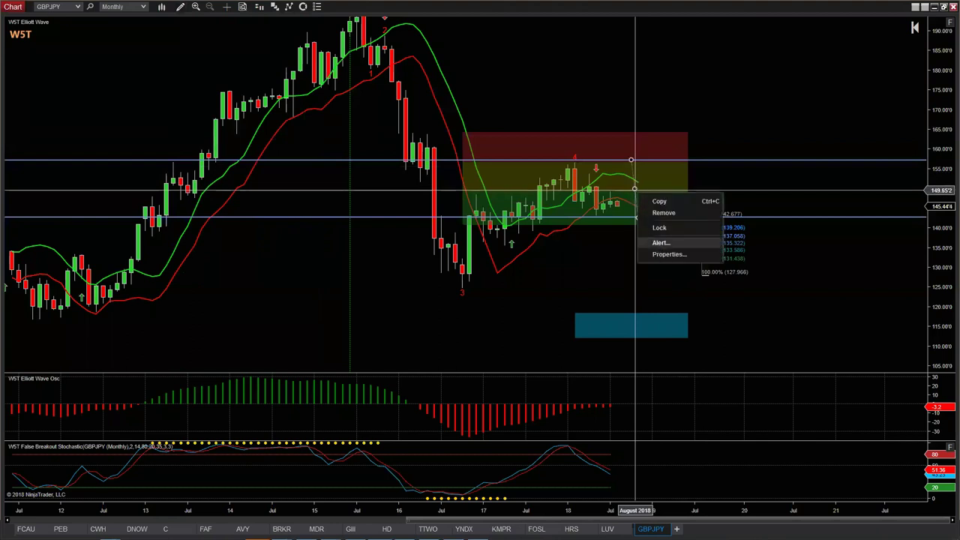
left_click(669, 254)
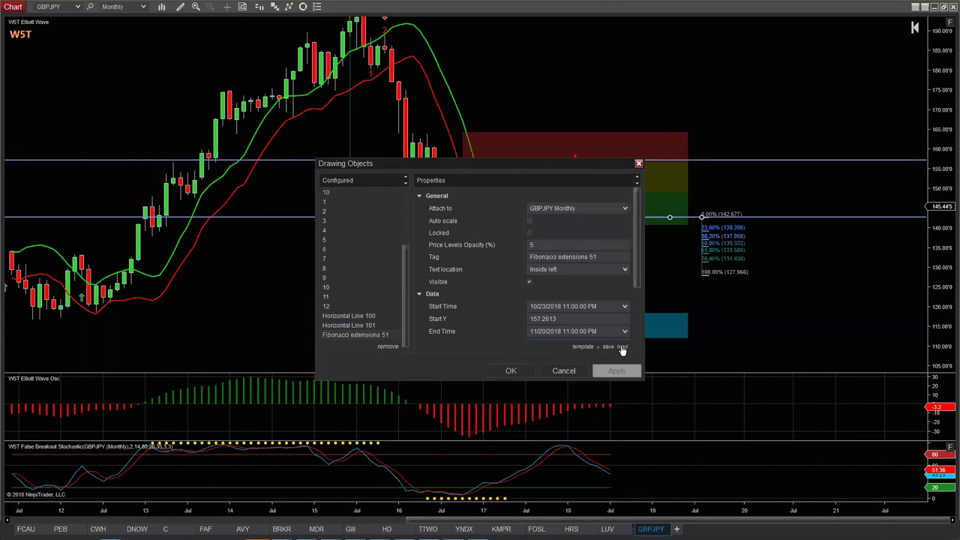
left_click(621, 347)
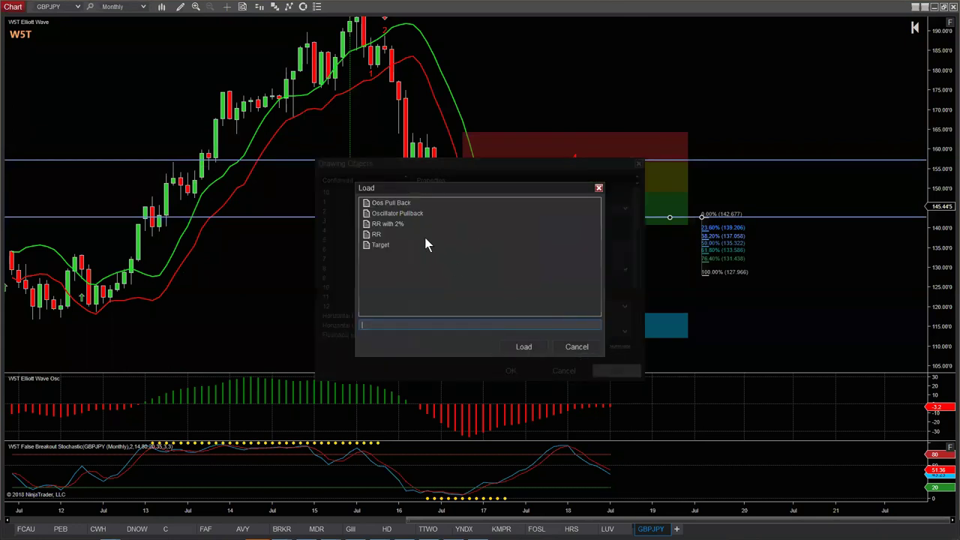
left_click(388, 224)
left_click(524, 346)
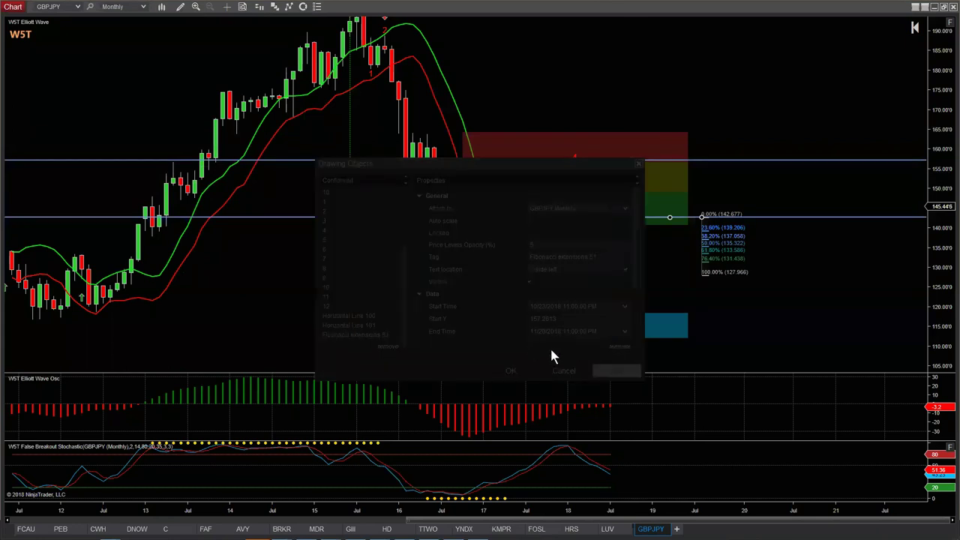
left_click(504, 372)
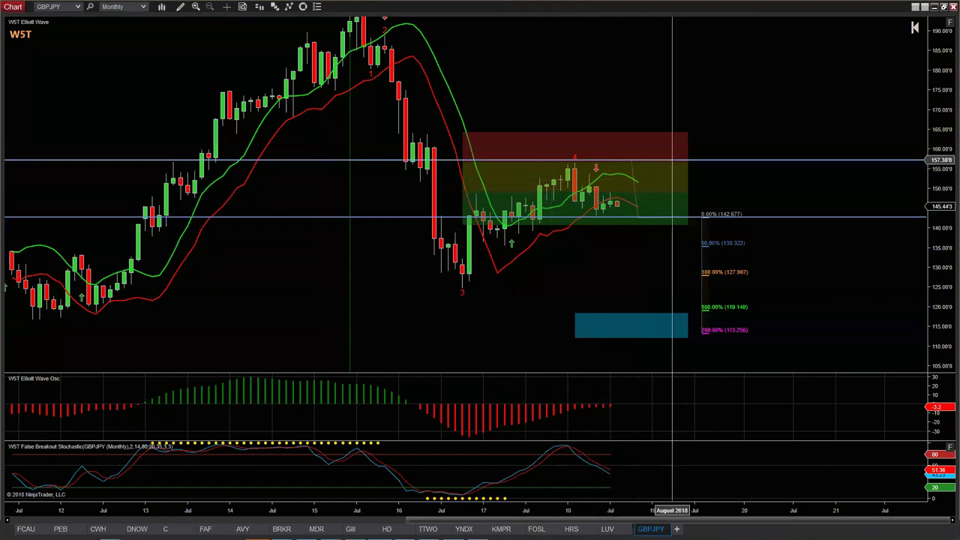
left_click_drag(938, 144, 942, 177)
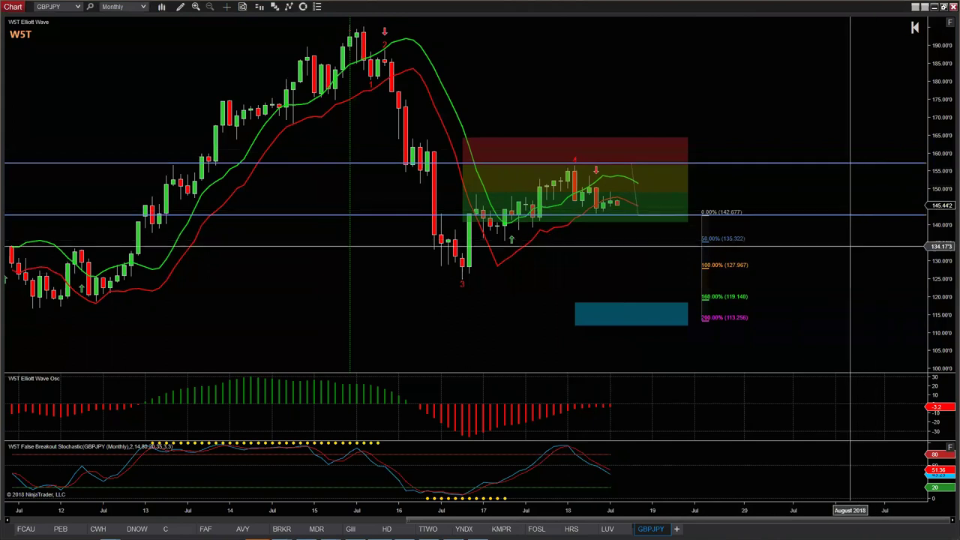
scroll(850, 246, "down", 2)
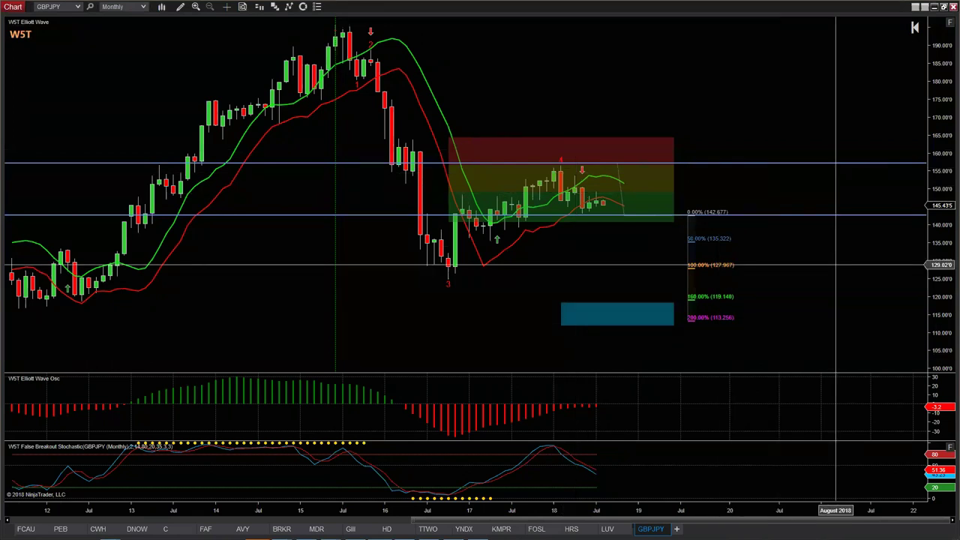
left_click_drag(947, 259, 946, 248)
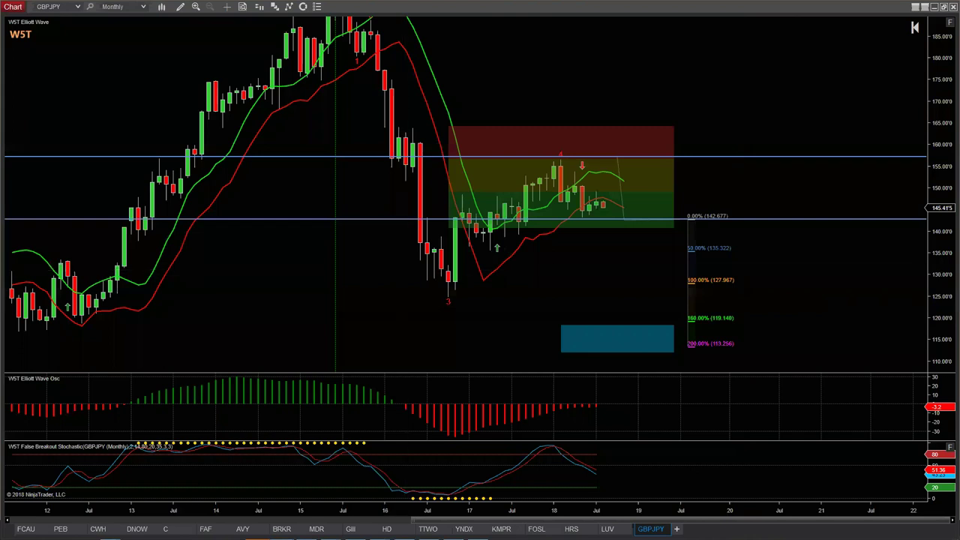
Switch to thinkorswim and maximize the /NQ chart cell out of the four-chart grid
left_click_drag(0, 30, 523, 30)
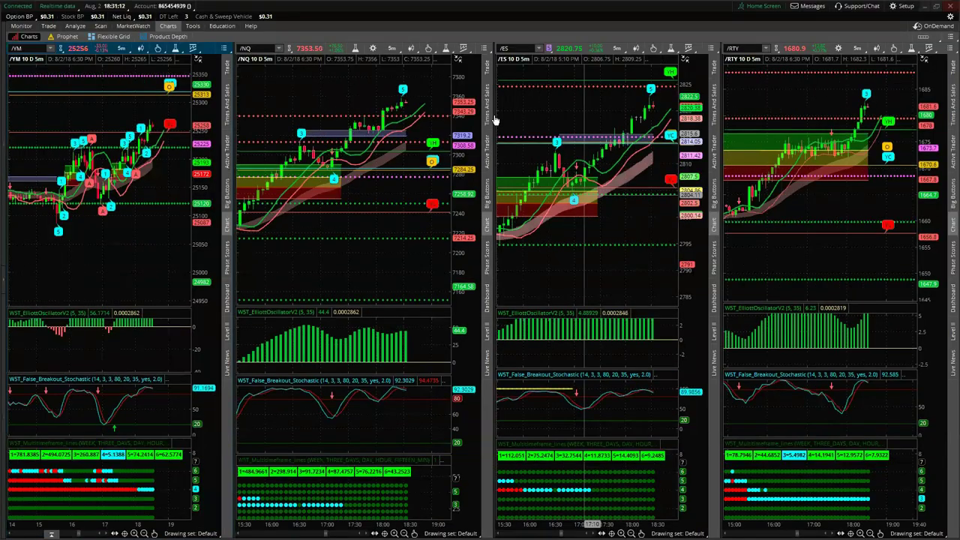
left_click(486, 50)
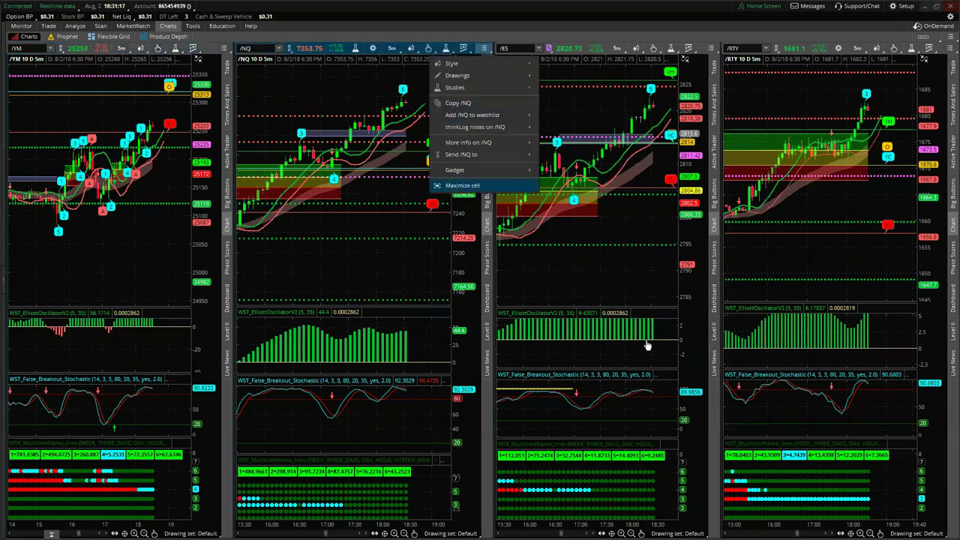
left_click(456, 188)
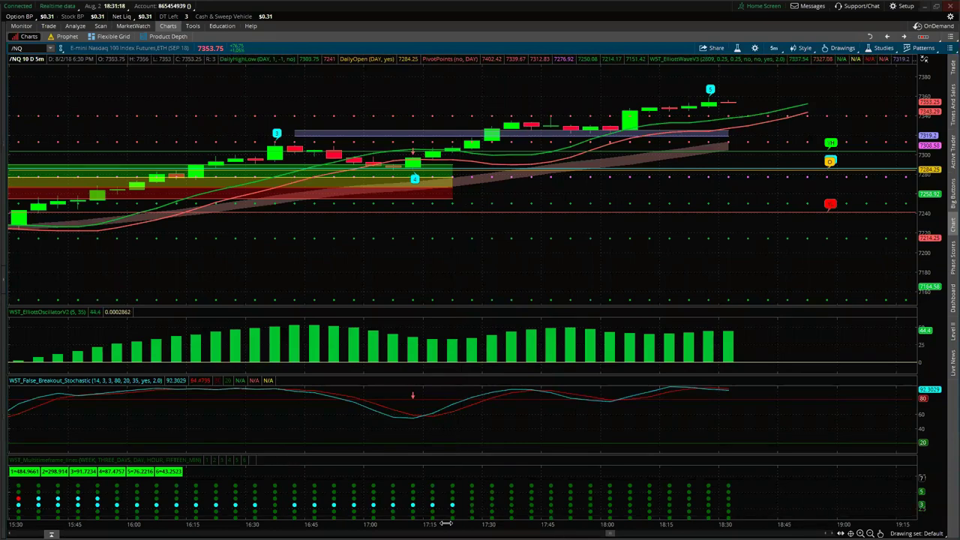
Examine the full five-wave rally on the /NQ 5-minute chart, including the wave 4 pullback zones, Elliott oscillator and False Breakout Stochastic
left_click_drag(549, 524, 701, 525)
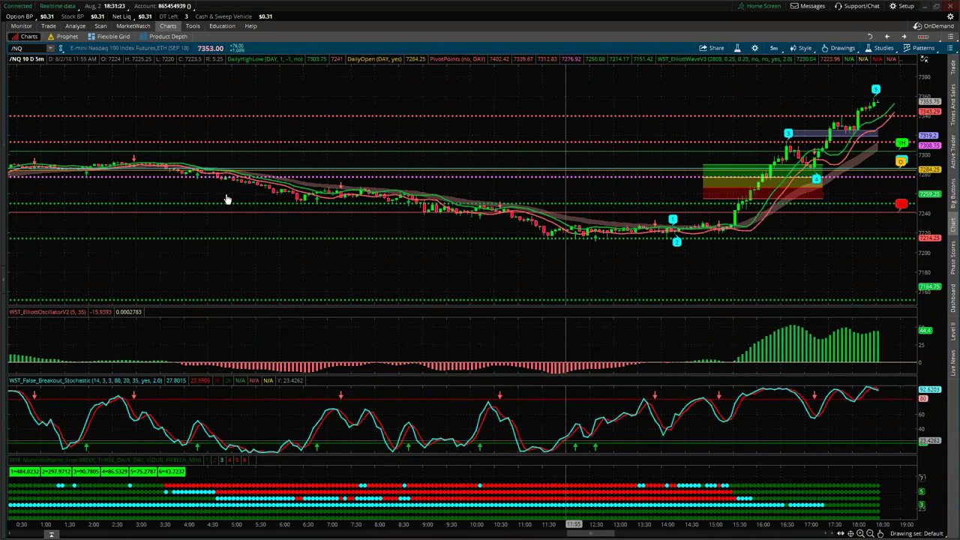
left_click_drag(900, 262, 833, 285)
left_click_drag(927, 251, 927, 240)
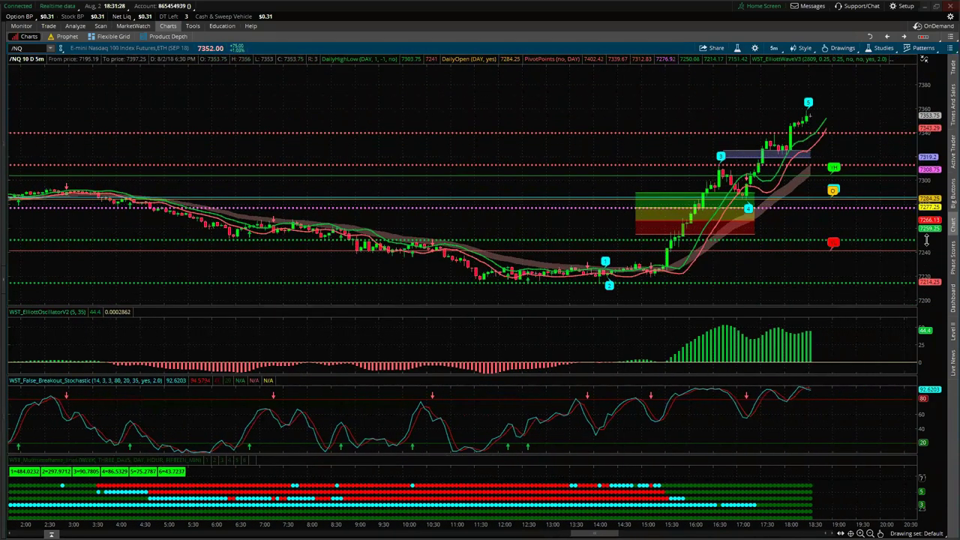
left_click_drag(752, 283, 660, 285)
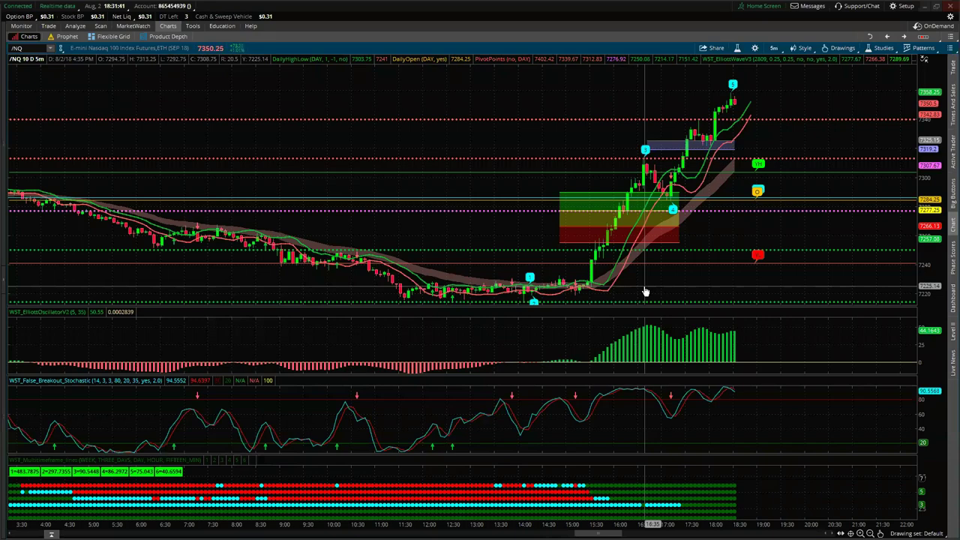
left_click_drag(697, 274, 664, 266)
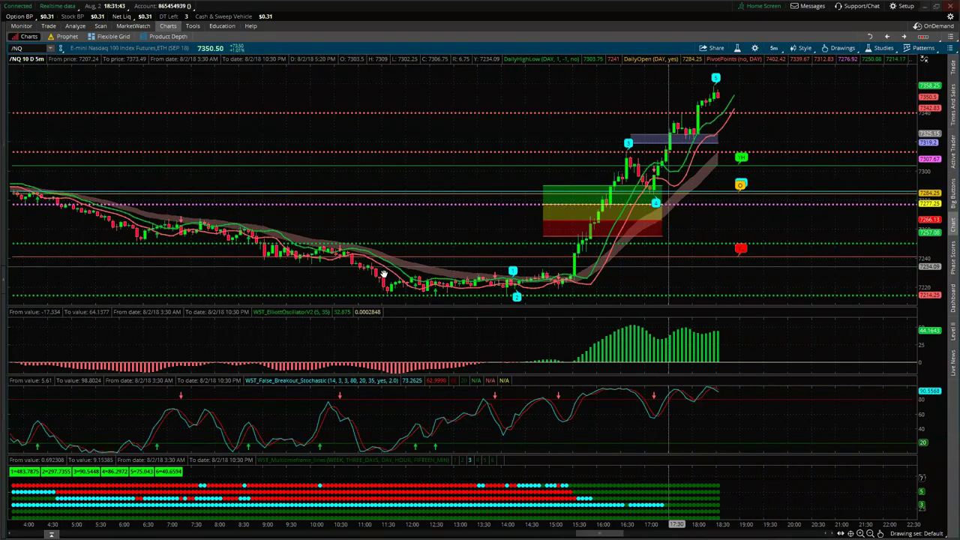
left_click_drag(538, 280, 530, 276)
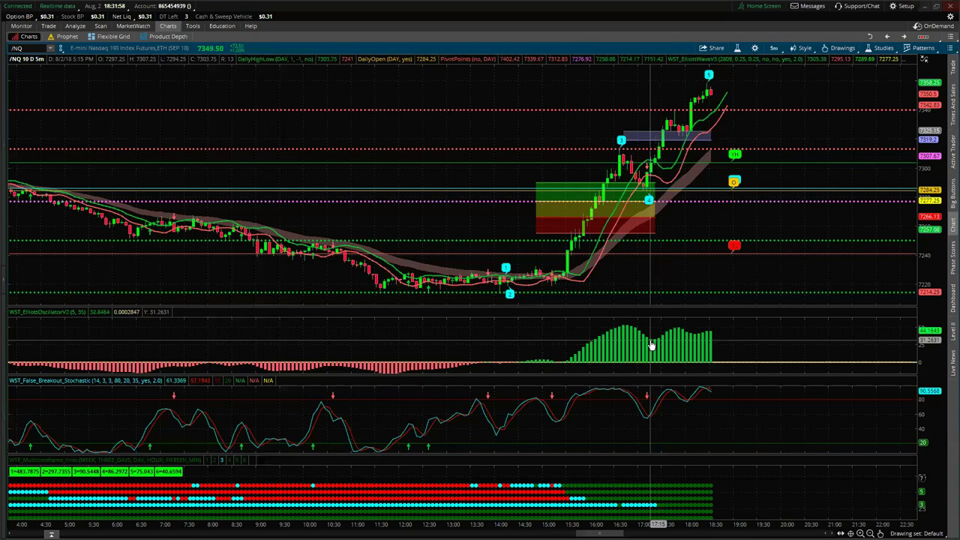
left_click(652, 418)
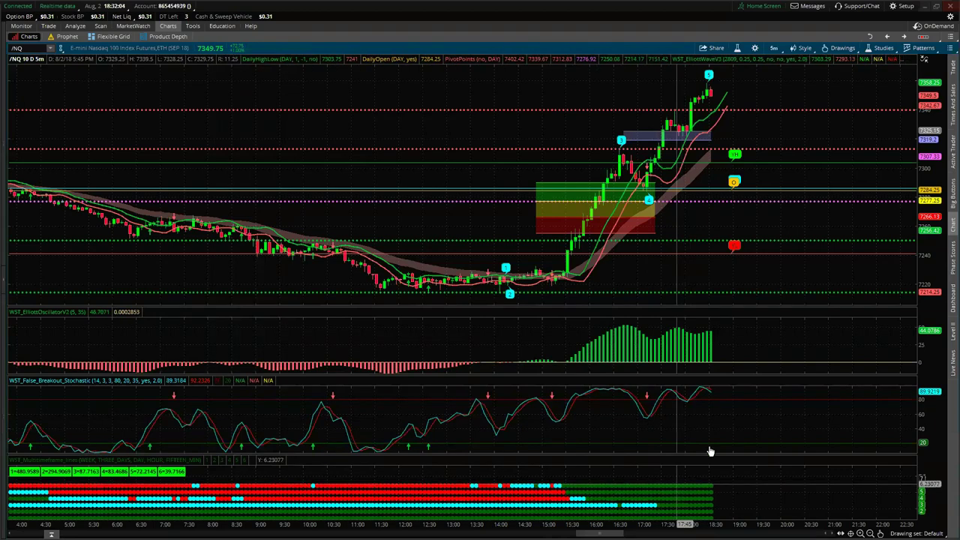
Enlarge the multi-timeframe lines study beneath the stochastic on the /NQ chart, leaving more empty space after the latest candles
left_click_drag(710, 441, 710, 425)
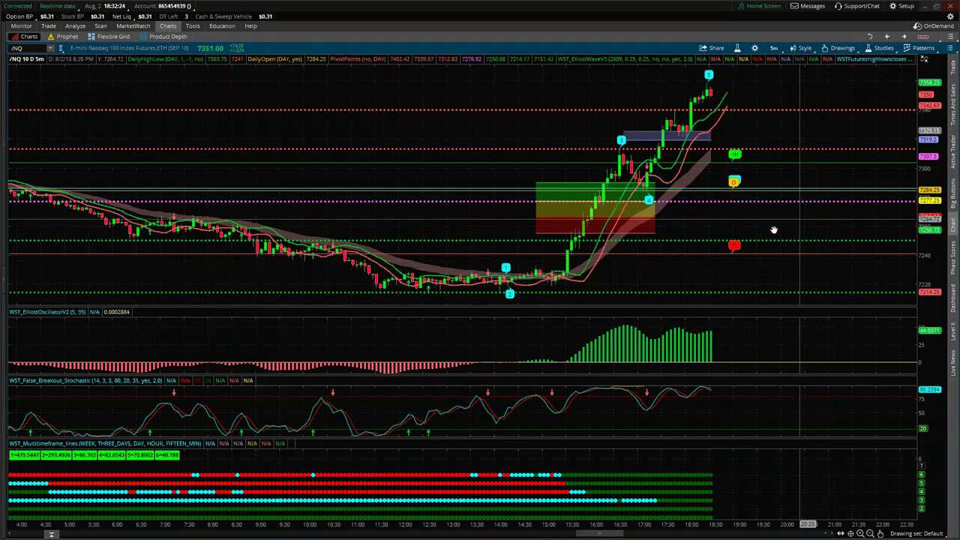
scroll(758, 234, "down", 2)
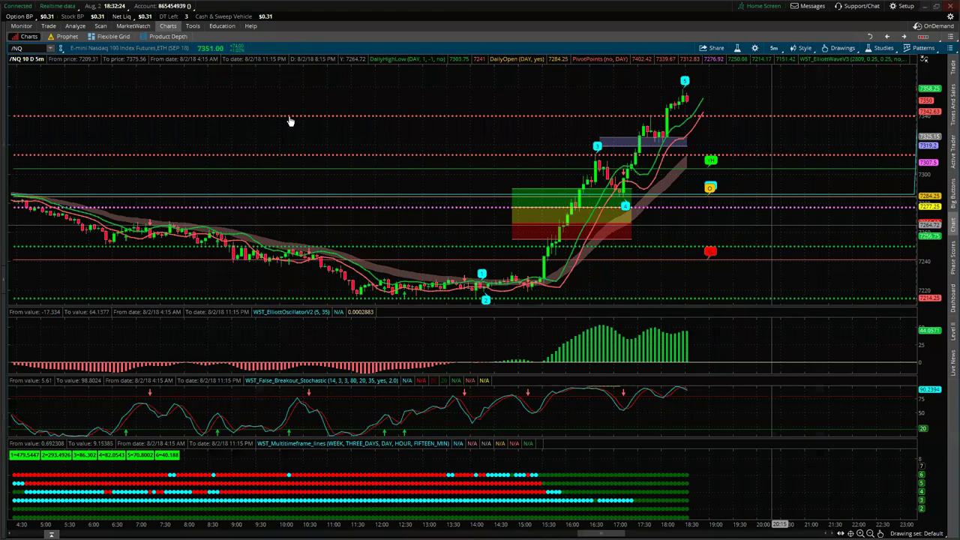
scroll(502, 164, "down", 5)
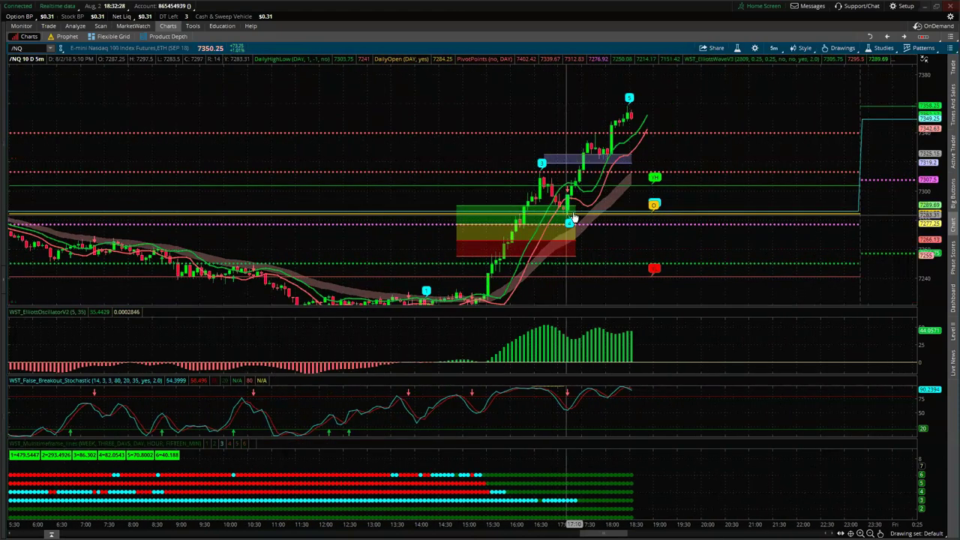
left_click(780, 51)
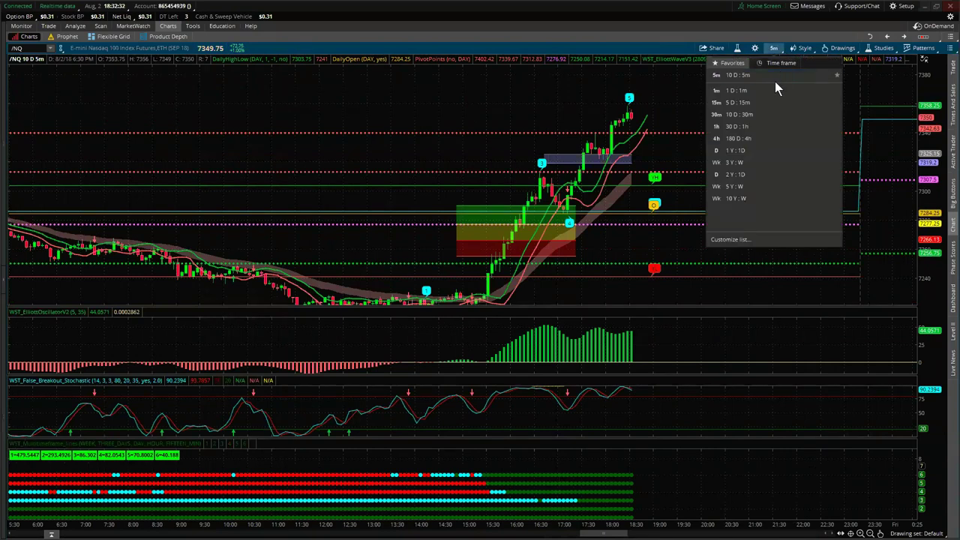
left_click(768, 62)
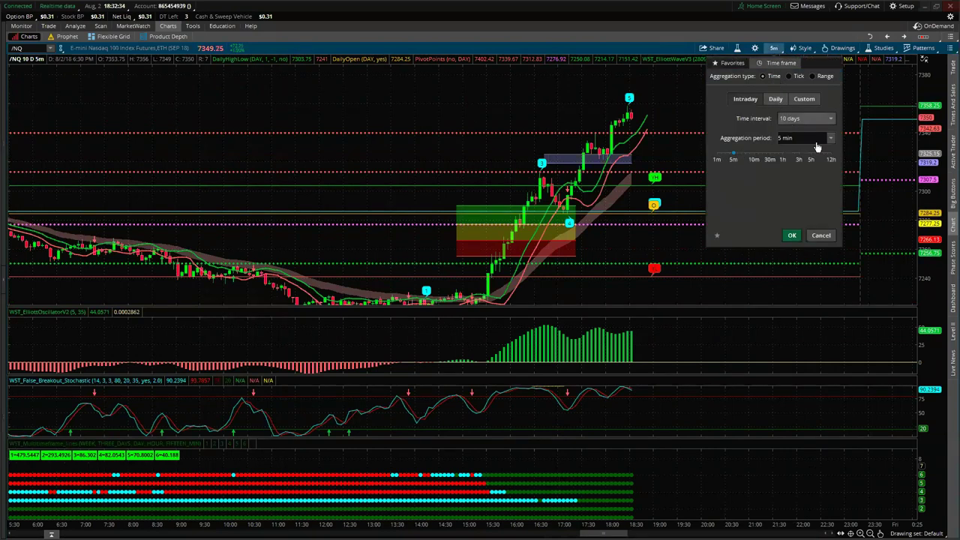
left_click(844, 112)
Set the /NQ chart's aggregation period to 3 minutes, keeping the 10-day interval
left_click(775, 48)
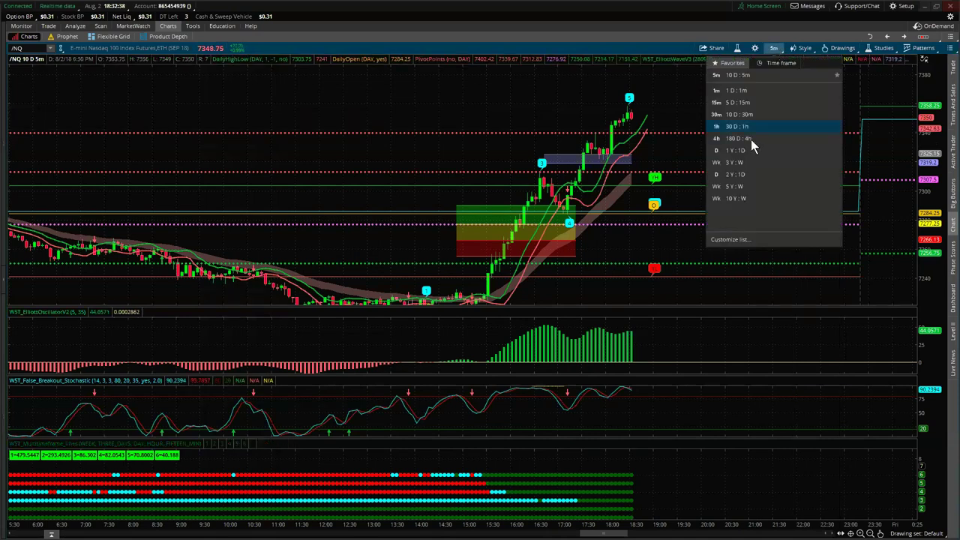
left_click(778, 65)
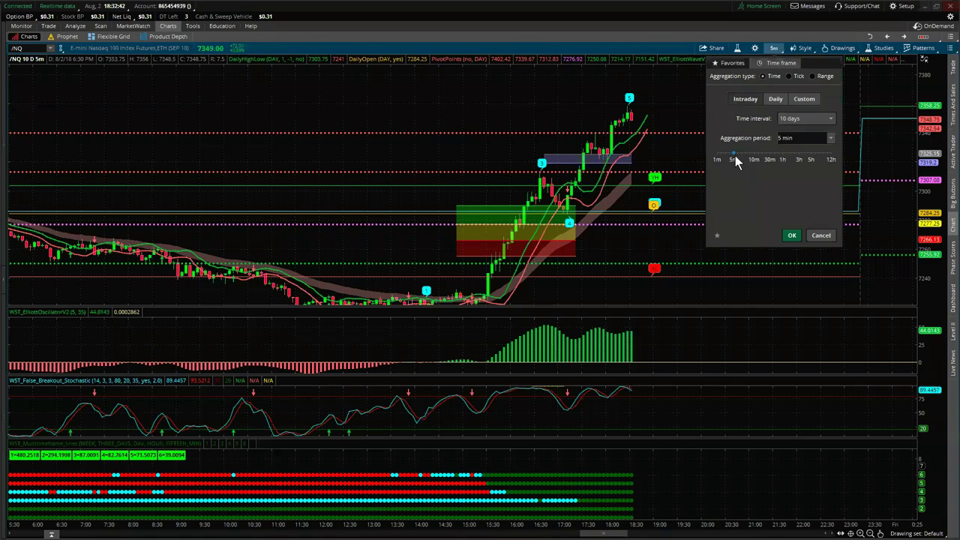
left_click_drag(732, 152, 727, 153)
left_click(788, 237)
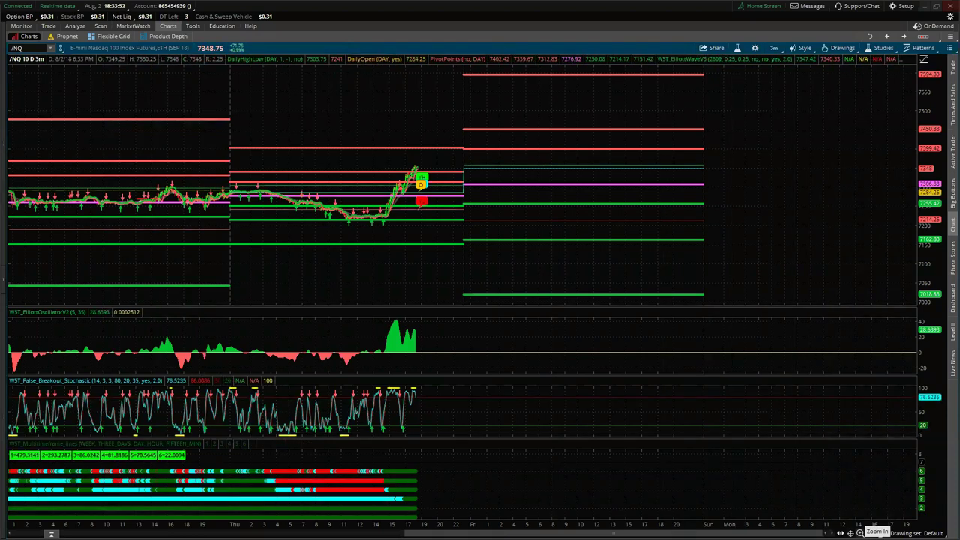
Stretch the time and price scales of the 3-minute /NQ chart to examine individual candles and wave labels
scroll(480, 187, "right", 5)
scroll(563, 268, "left", 5)
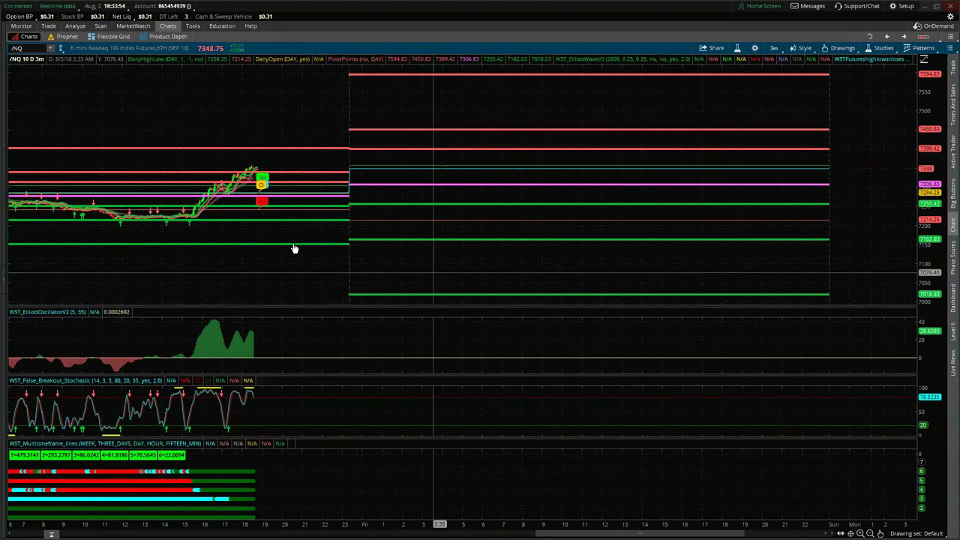
left_click_drag(287, 255, 441, 269)
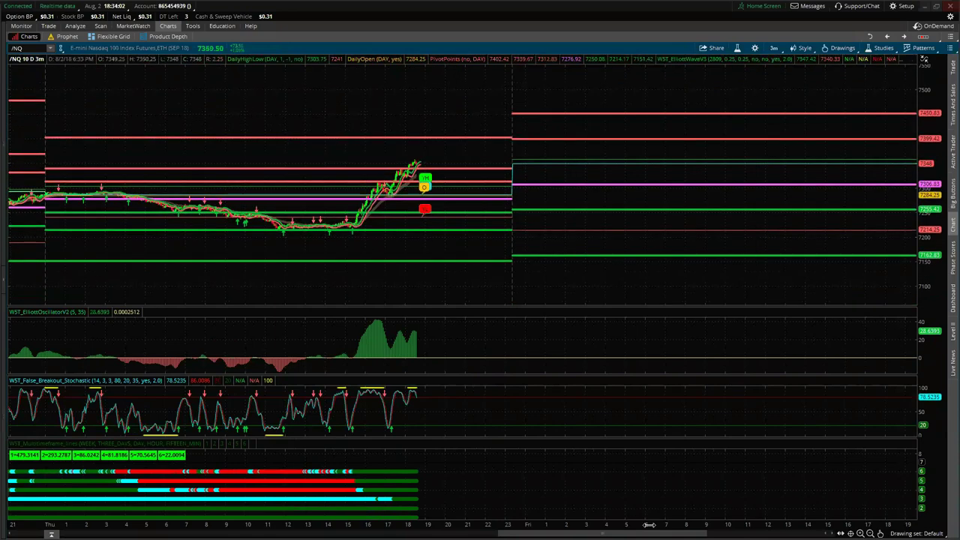
left_click_drag(650, 525, 540, 353)
left_click_drag(609, 232, 949, 225)
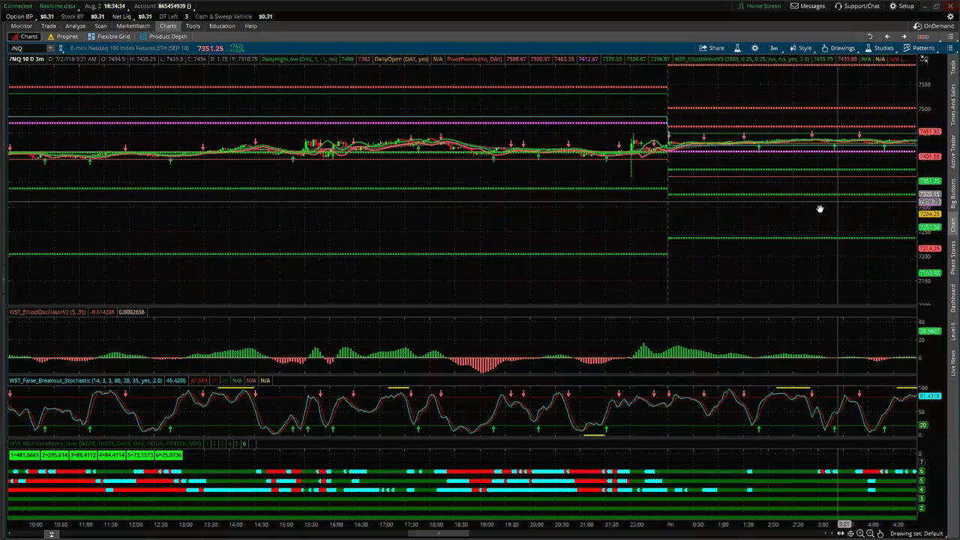
left_click_drag(618, 274, 928, 128)
mouse_move(805, 185)
left_mouse_down()
mouse_move(810, 171)
mouse_move(700, 223)
mouse_move(828, 255)
mouse_move(649, 270)
mouse_move(480, 331)
mouse_move(435, 514)
mouse_move(83, 523)
left_mouse_up()
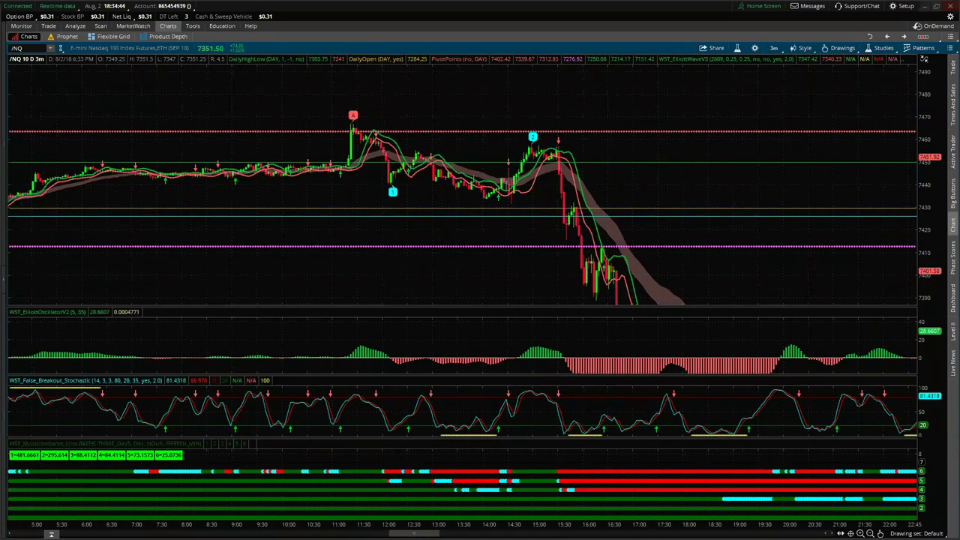
Look through the 3-minute /NQ history from July 27 to the August 2 five-wave rally and examine the wave 4 oscillator pullback
left_click(501, 532)
scroll(462, 300, "down", 10)
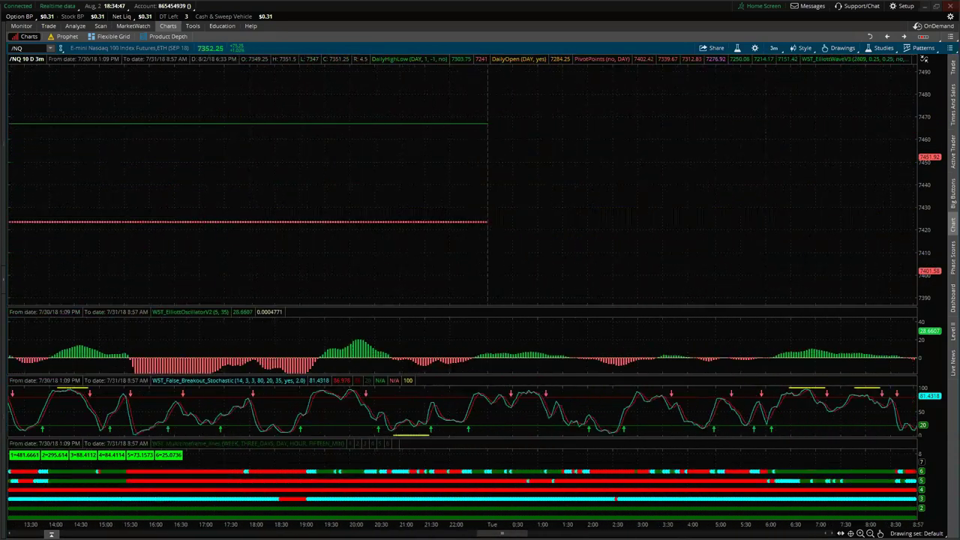
scroll(462, 300, "up", 10)
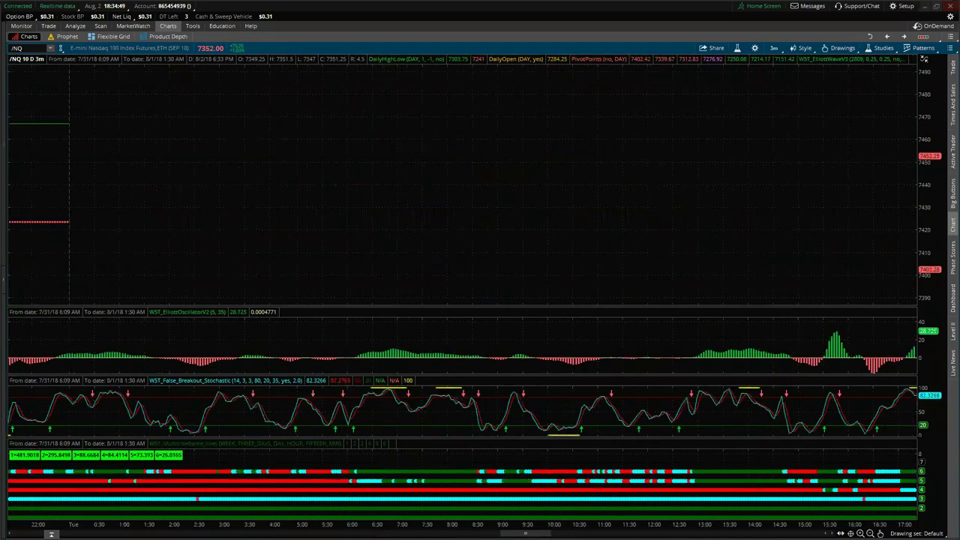
scroll(450, 525, "up", 15)
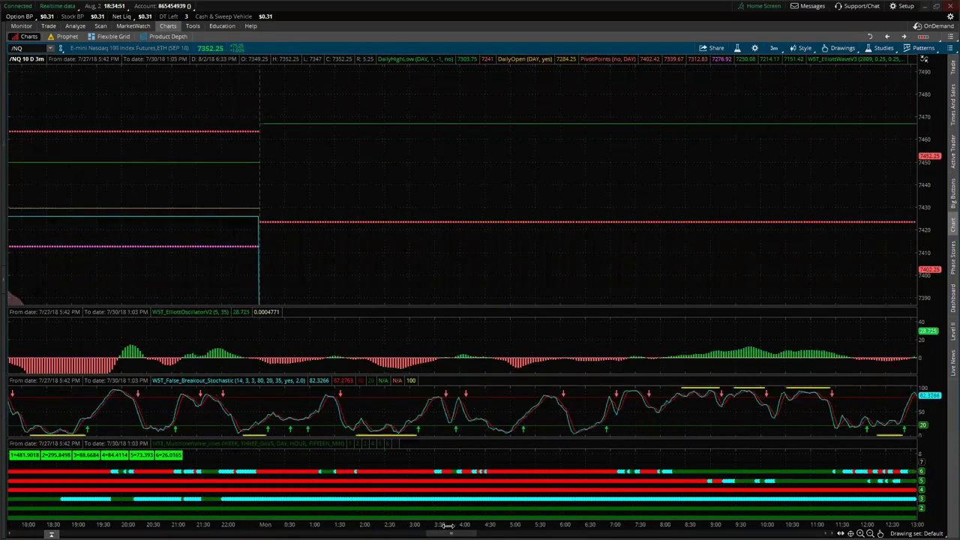
scroll(670, 190, "up", 1)
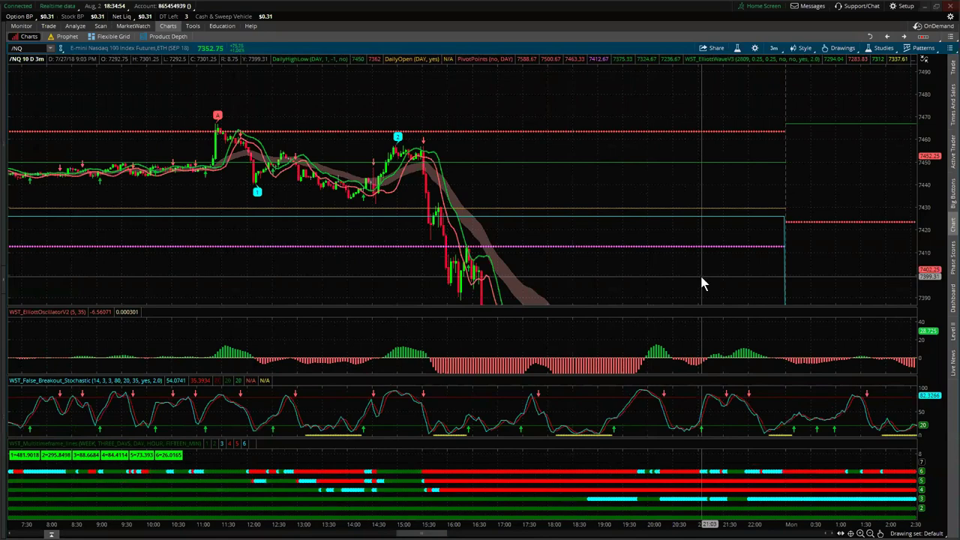
scroll(462, 187, "down", 8)
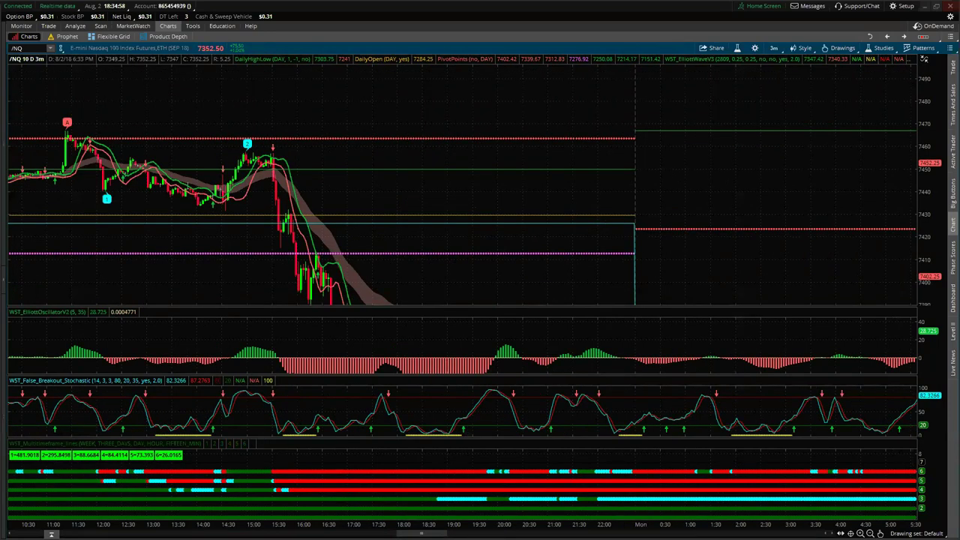
scroll(462, 188, "down", 20)
scroll(462, 188, "down", 16)
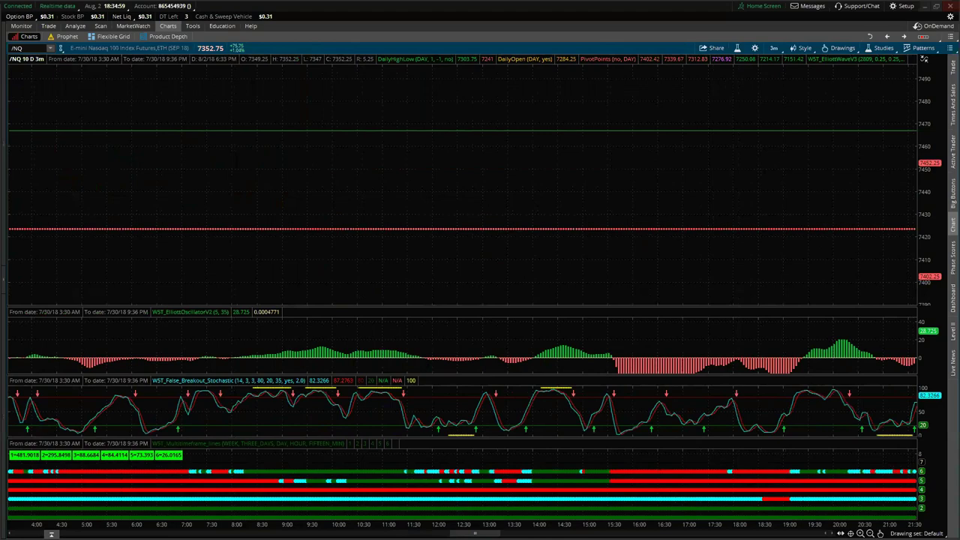
scroll(330, 257, "down", 20)
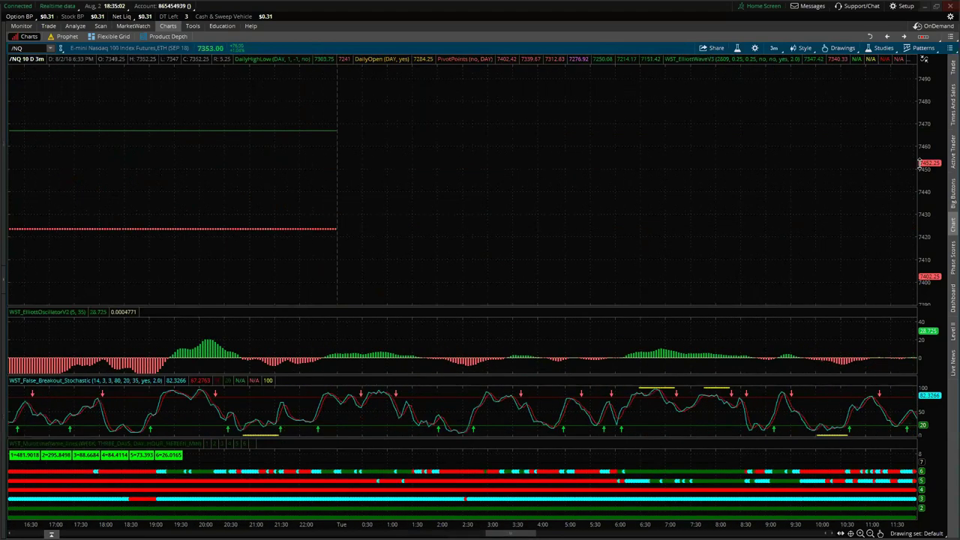
scroll(202, 229, "down", 11)
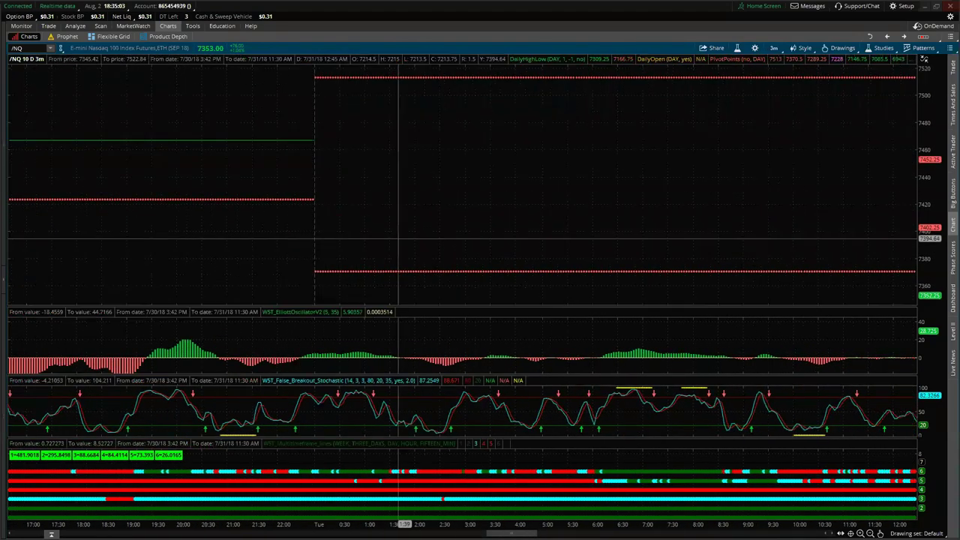
scroll(462, 188, "down", 20)
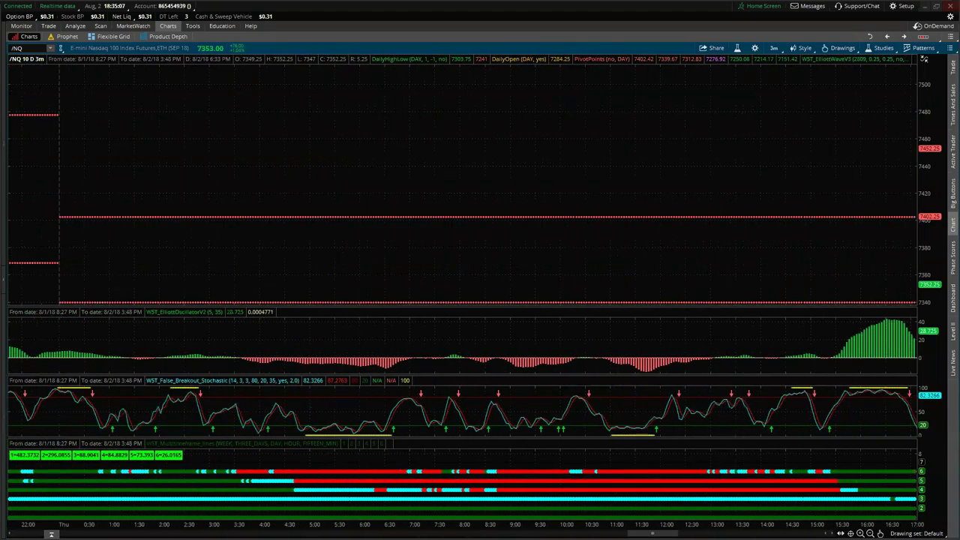
scroll(649, 333, "down", 14)
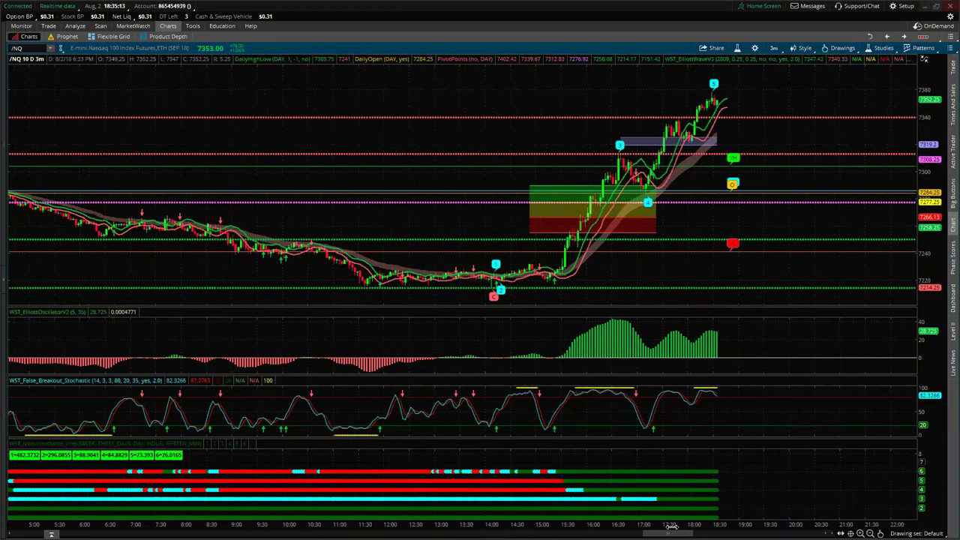
scroll(570, 344, "up", 5)
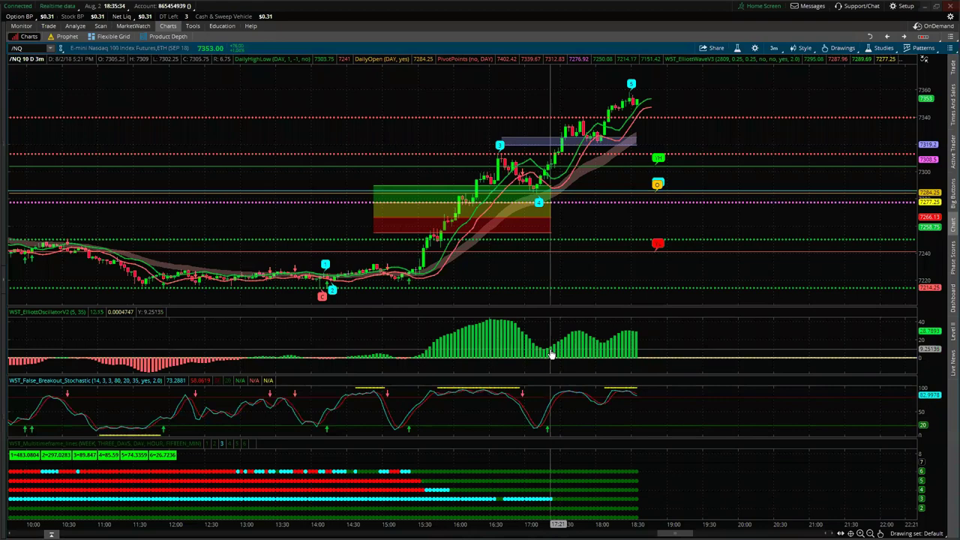
Set the /NQ chart's aggregation period to 2 minutes, keeping the 10-day interval
left_click_drag(615, 213, 623, 306)
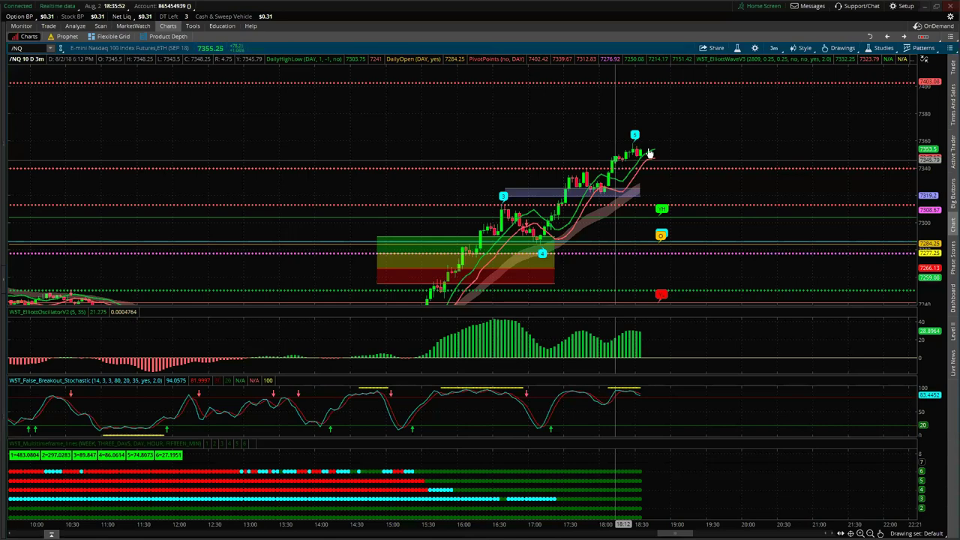
left_click_drag(661, 222, 471, 257)
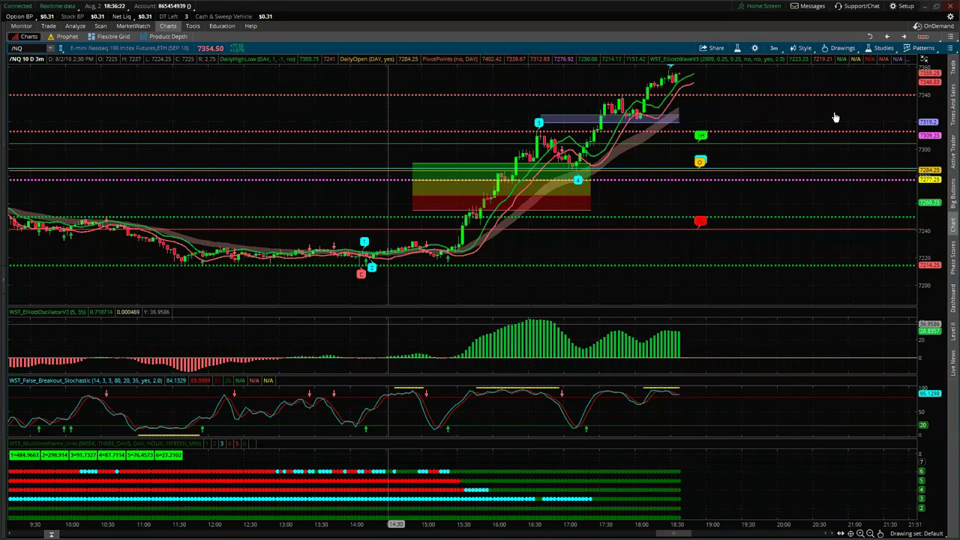
left_click(777, 48)
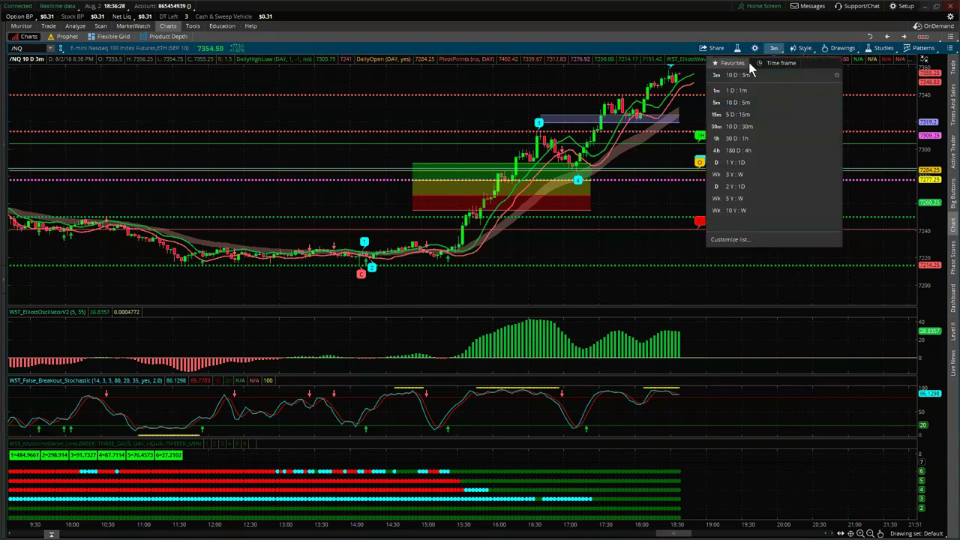
left_click(768, 63)
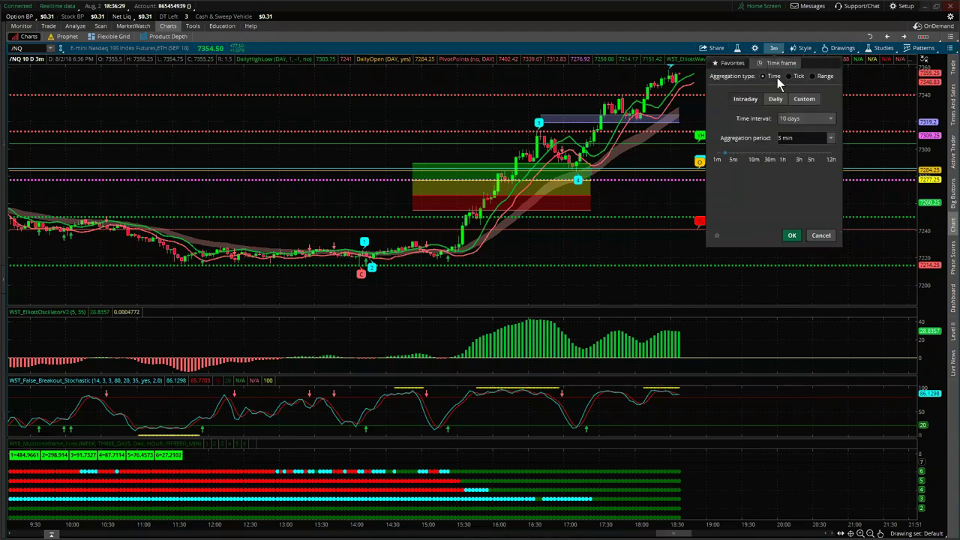
left_click(830, 138)
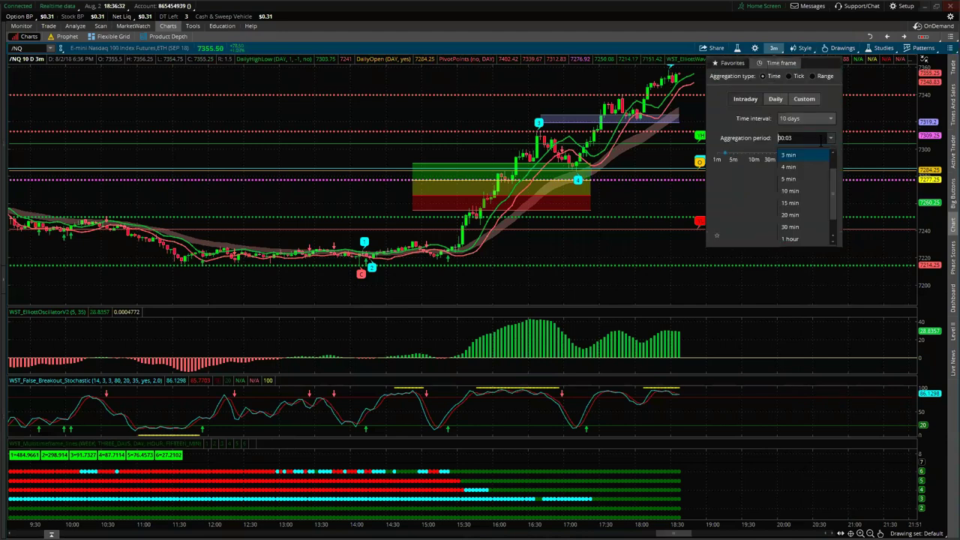
left_click(724, 156)
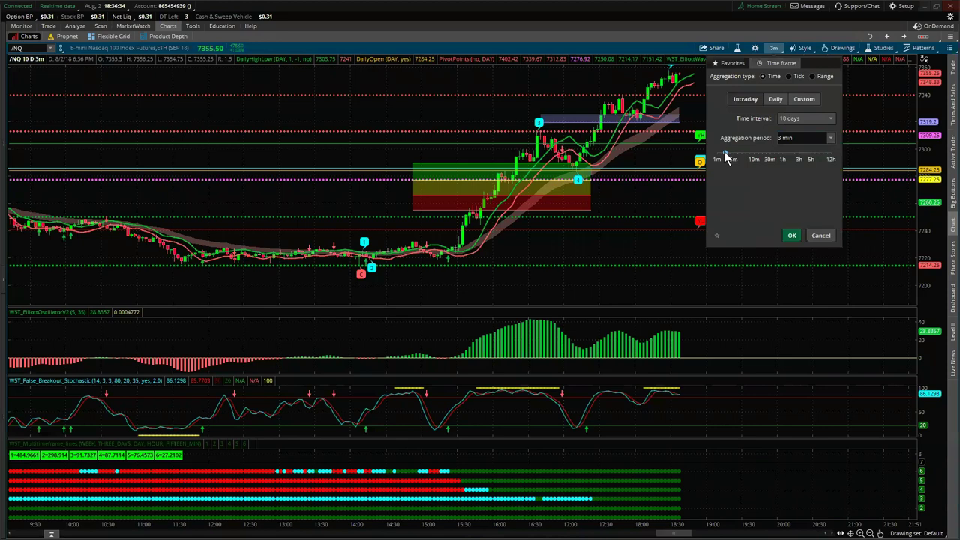
left_click_drag(725, 156, 720, 155)
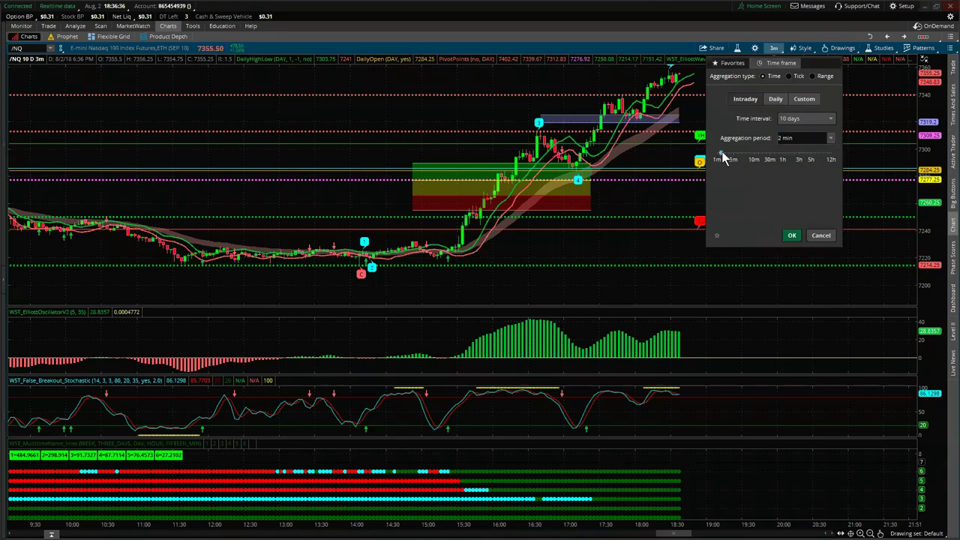
left_click(793, 236)
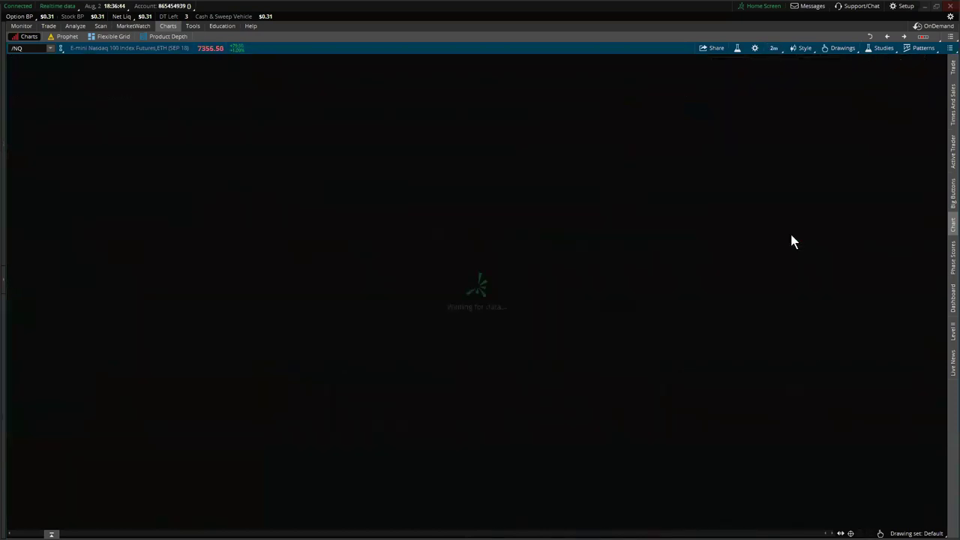
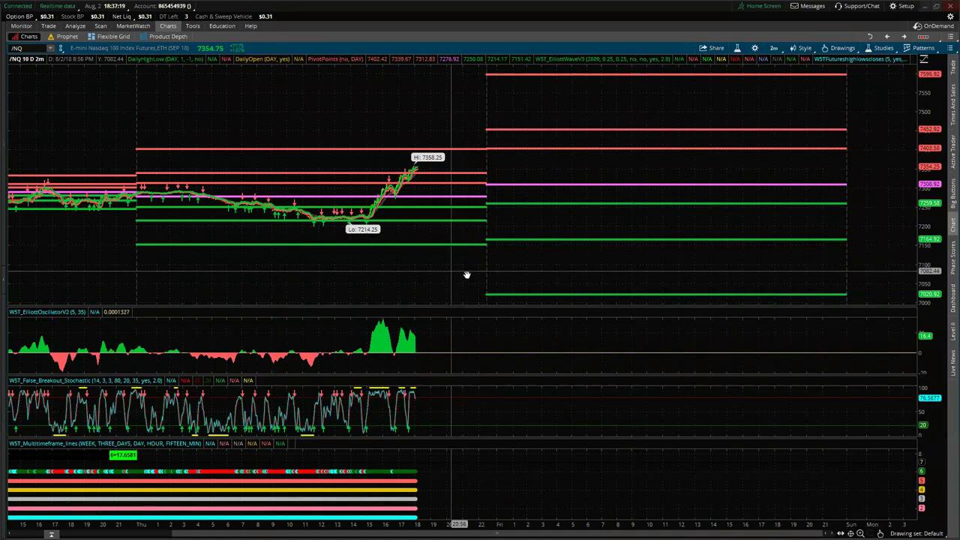
Bring the August 2 rally into view on the 2-minute /NQ chart and stretch the price scale around it
left_click_drag(448, 268, 584, 270)
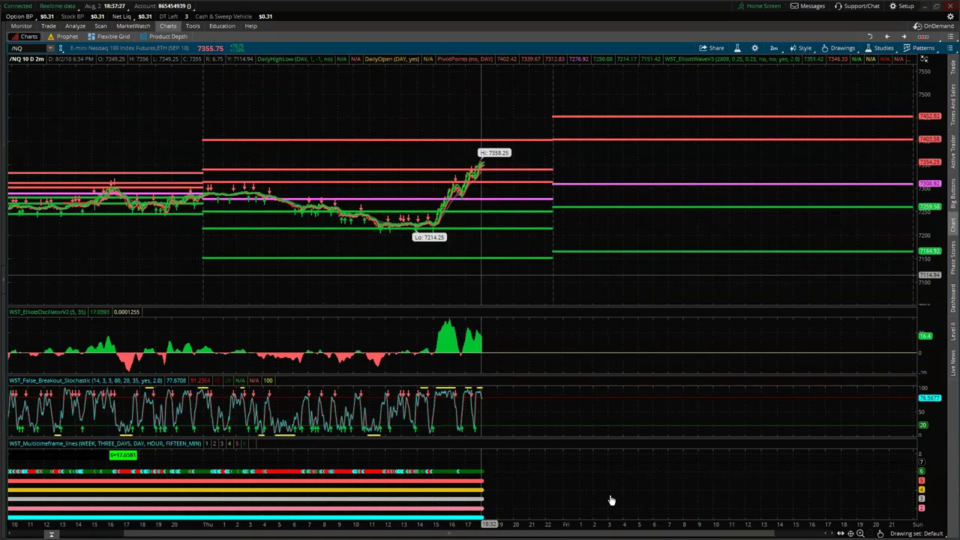
scroll(600, 523, "up", 2)
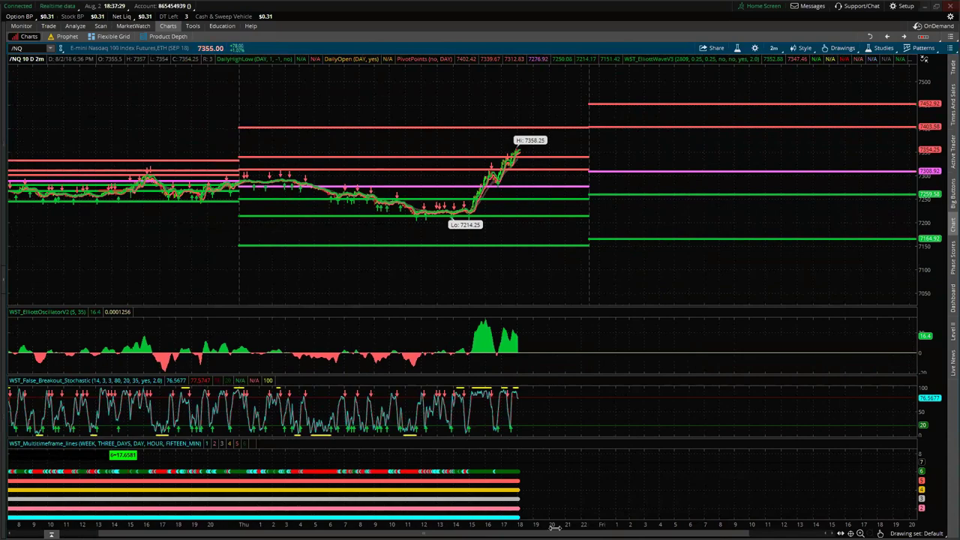
scroll(550, 521, "up", 15)
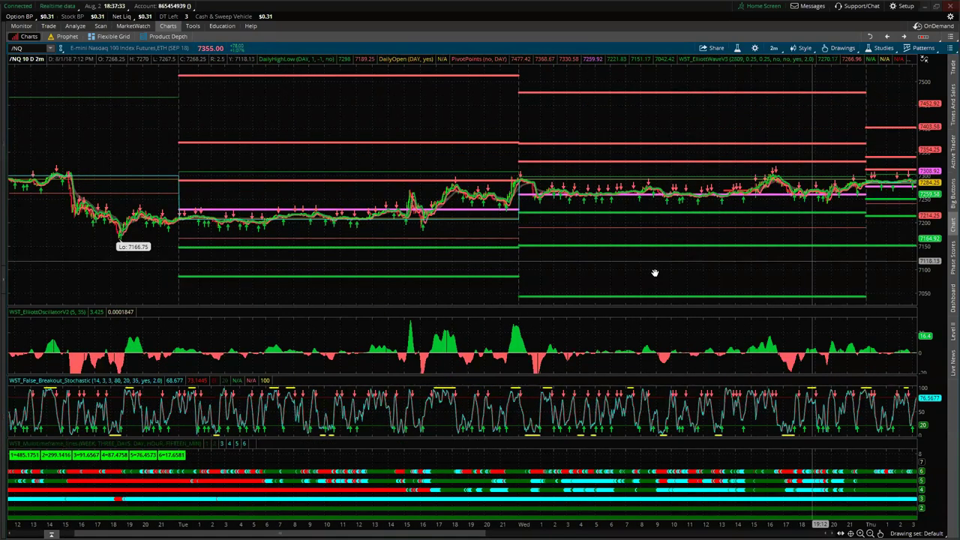
scroll(802, 264, "down", 3)
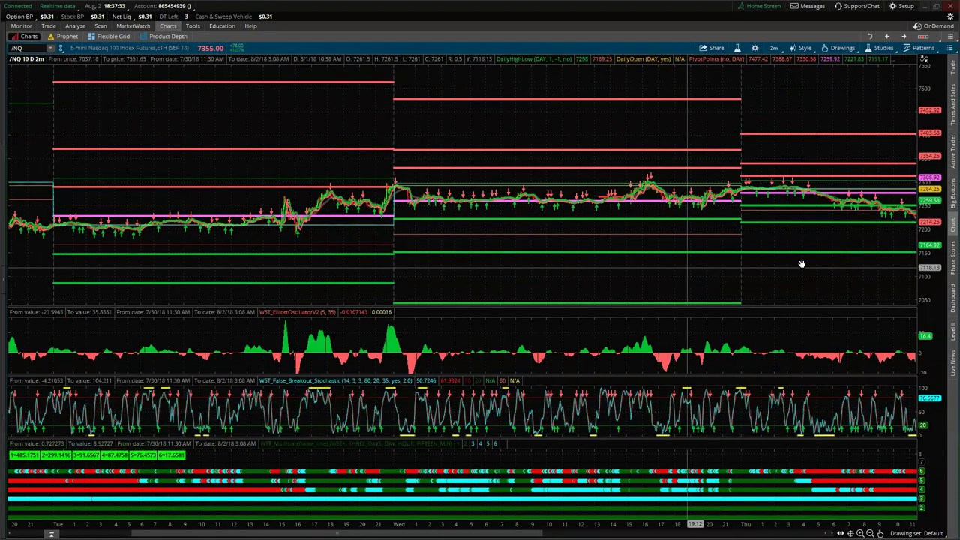
left_click_drag(786, 270, 615, 257)
left_click_drag(775, 311, 604, 505)
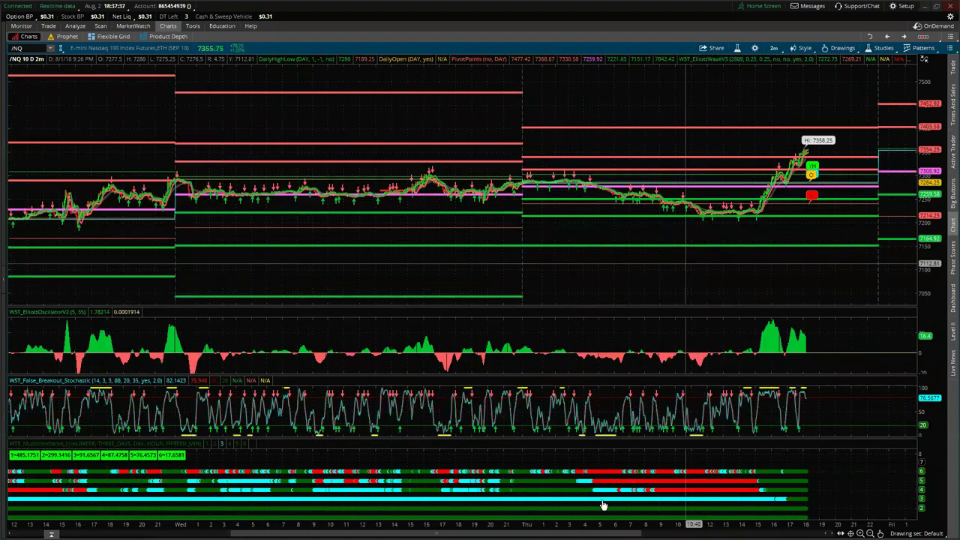
scroll(603, 505, "down", 3)
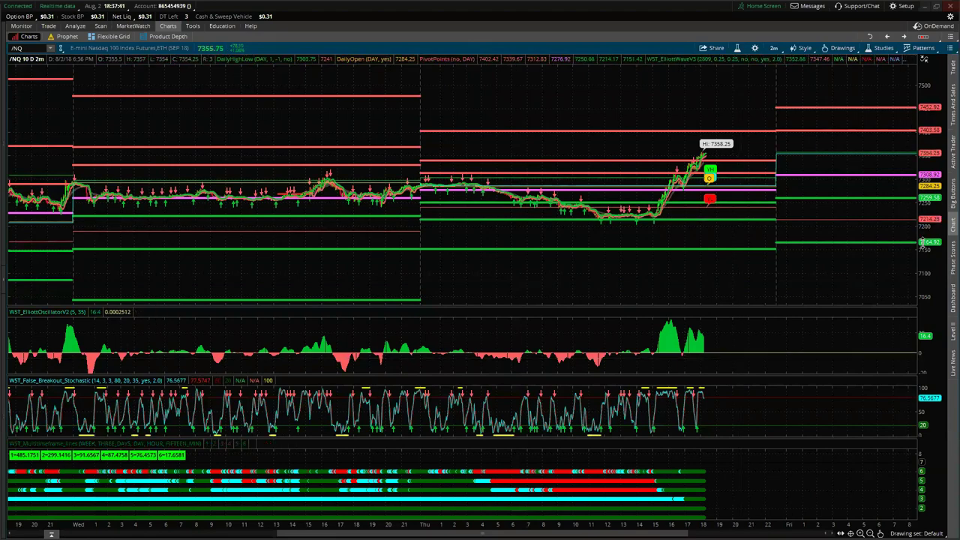
left_click_drag(928, 225, 800, 521)
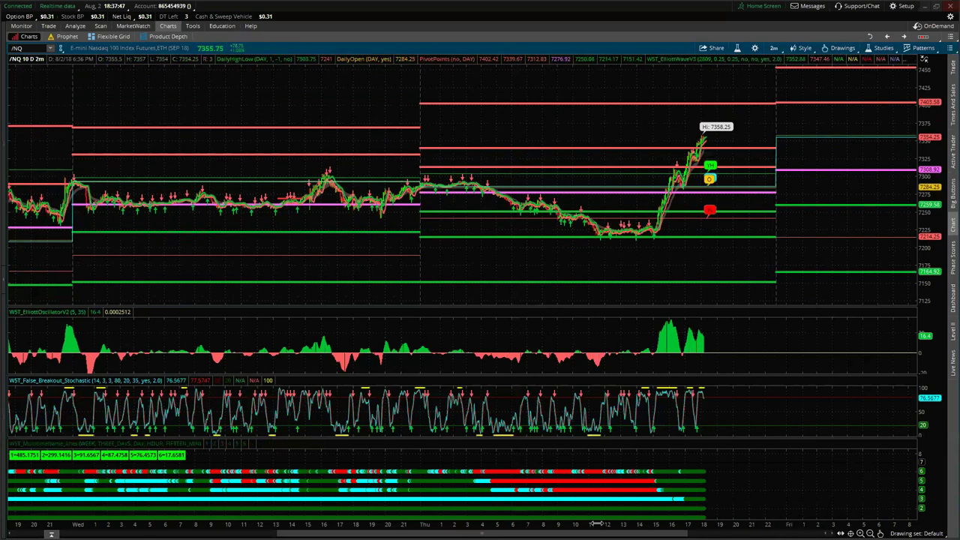
Stretch the time scale of the 2-minute /NQ chart to examine the wave labels from August 1 through the August 2 rally
scroll(400, 301, "up", 3)
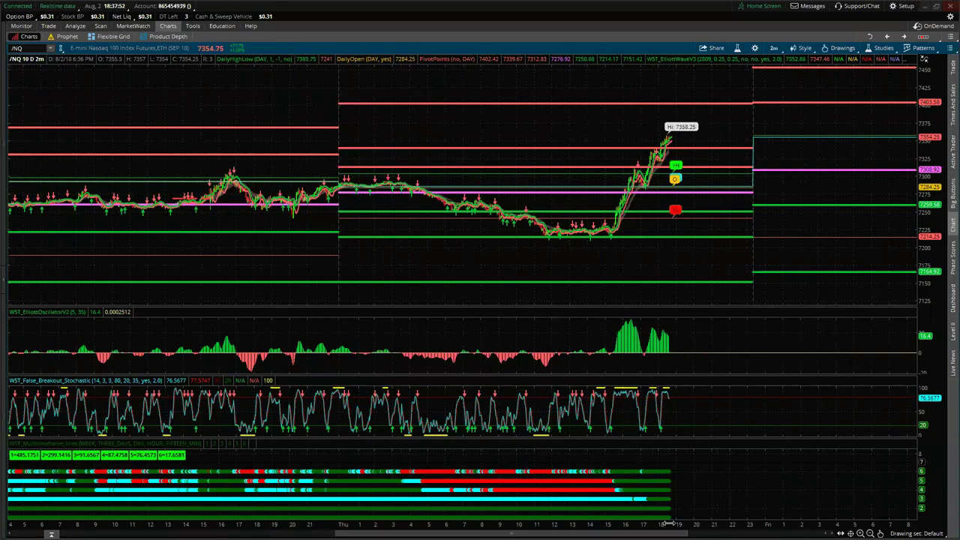
scroll(855, 278, "up", 3)
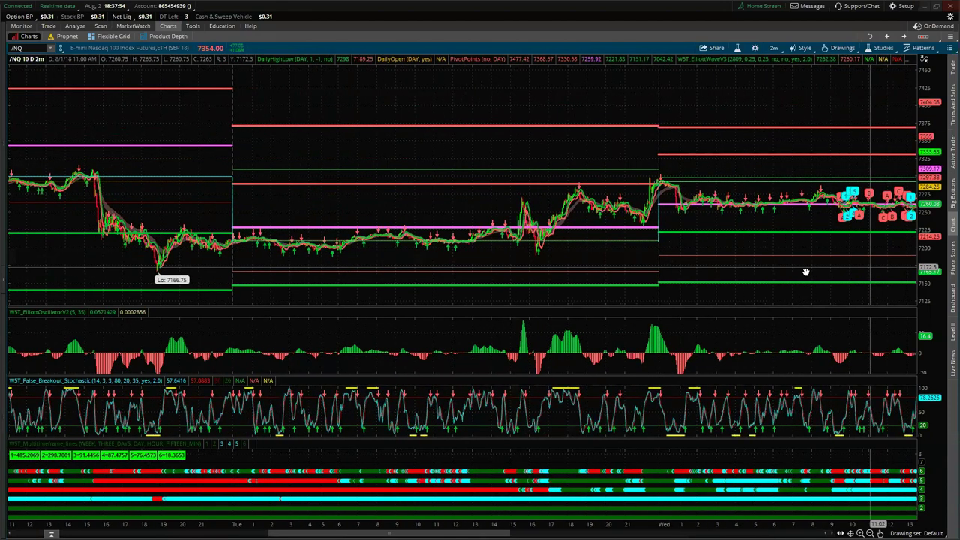
scroll(705, 255, "down", 2)
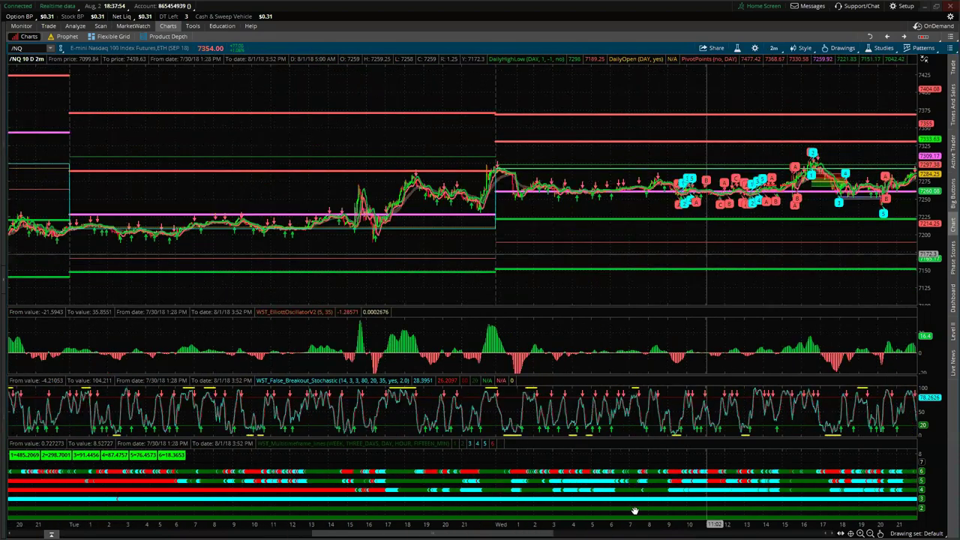
scroll(825, 292, "down", 2)
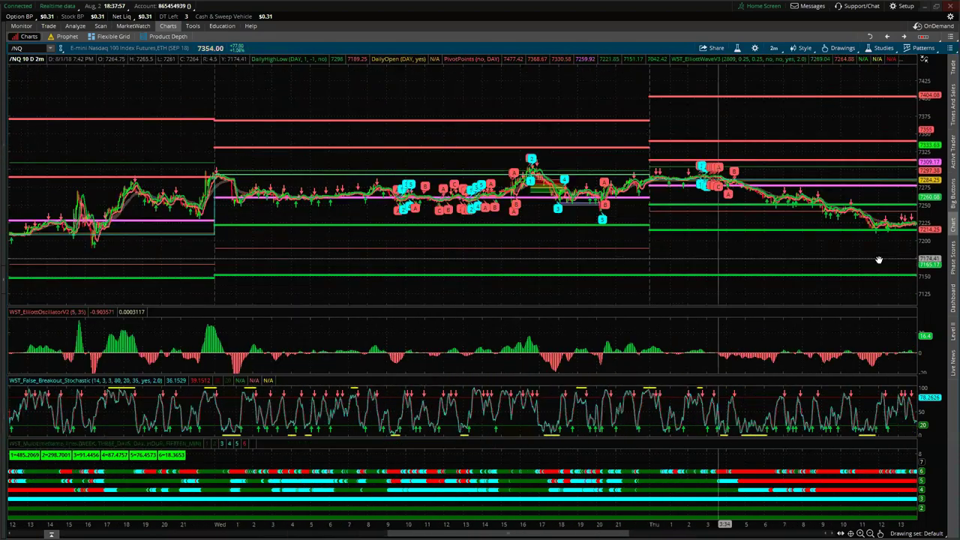
scroll(878, 260, "down", 2)
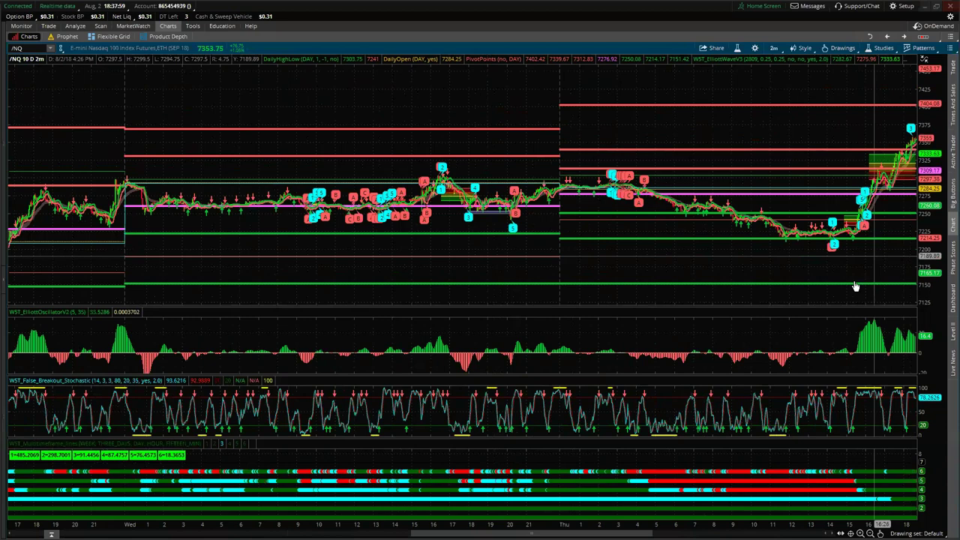
scroll(750, 480, "down", 2)
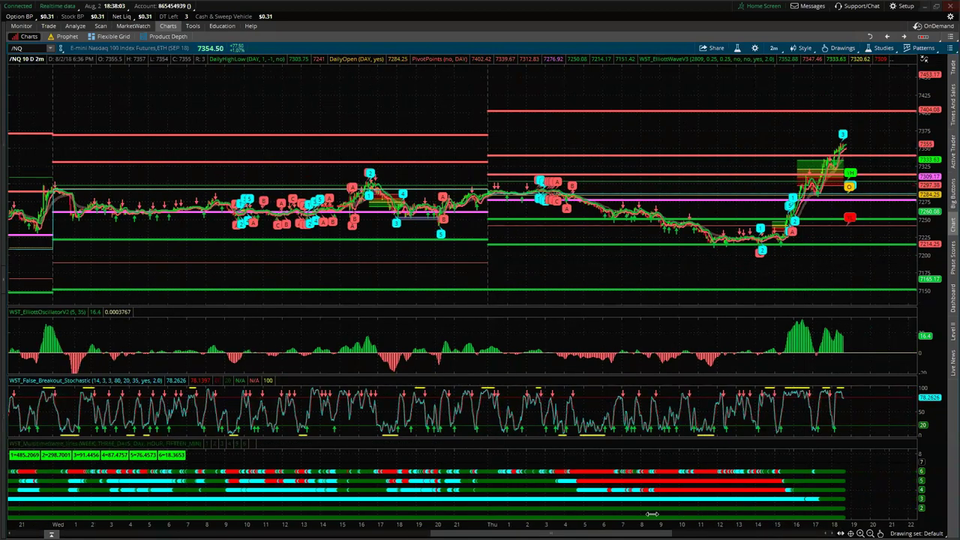
scroll(652, 513, "down", 2)
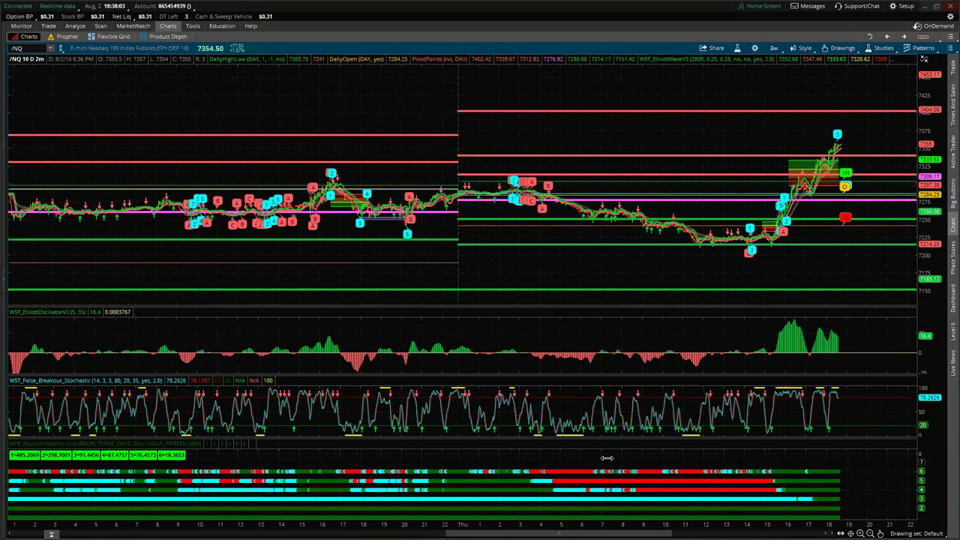
scroll(750, 518, "down", 2)
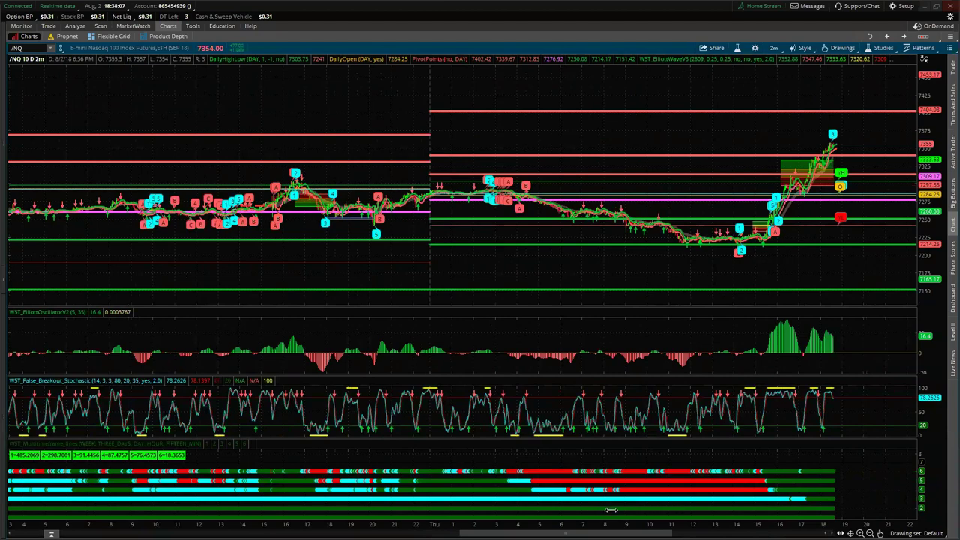
scroll(791, 527, "down", 5)
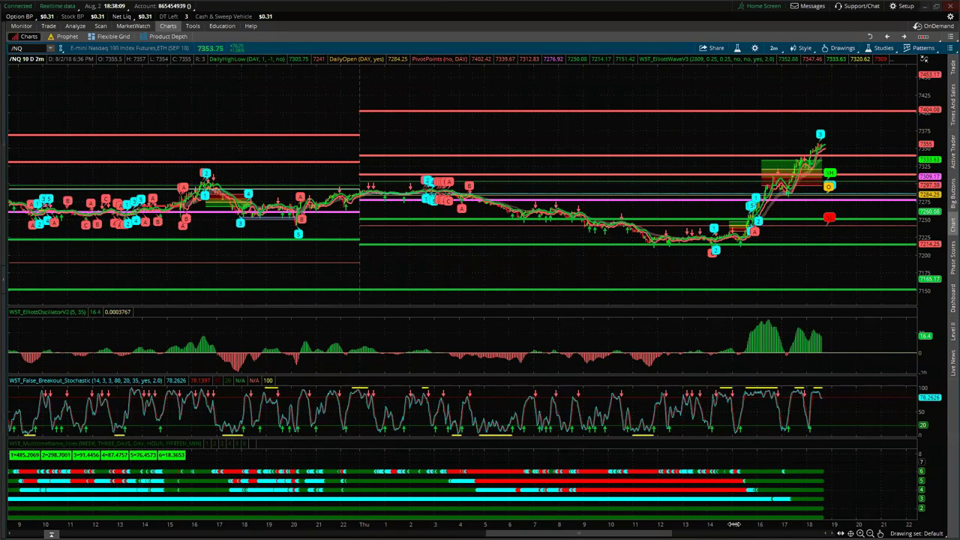
Look through the 2-minute /NQ wave counts and oscillator from July 30 to the August 2 rally
scroll(707, 521, "up", 15)
scroll(473, 505, "down", 5)
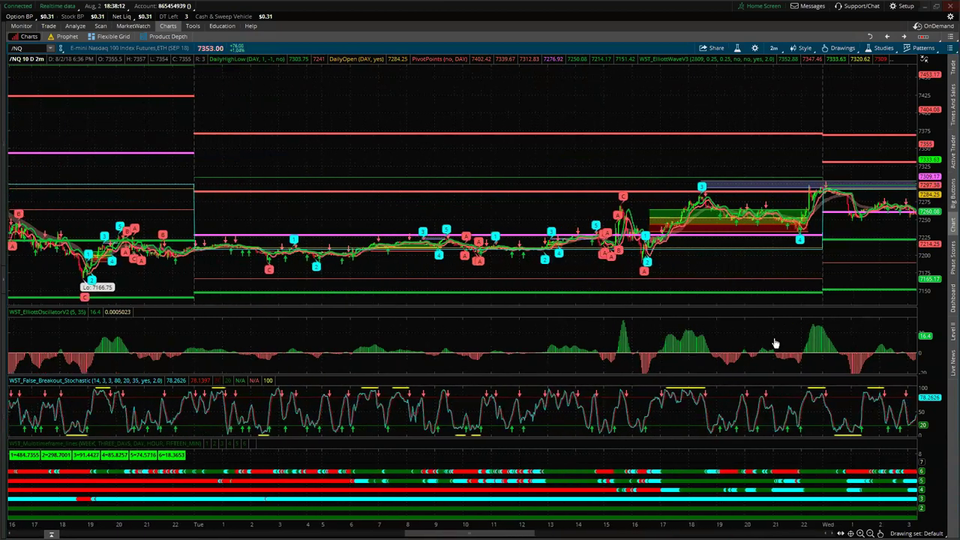
scroll(771, 304, "down", 11)
scroll(770, 304, "down", 1)
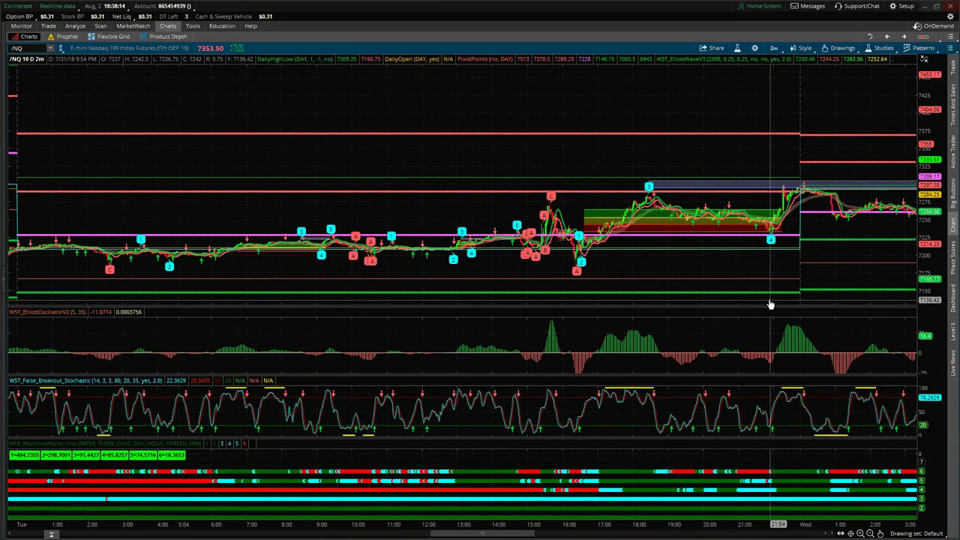
scroll(893, 273, "down", 3)
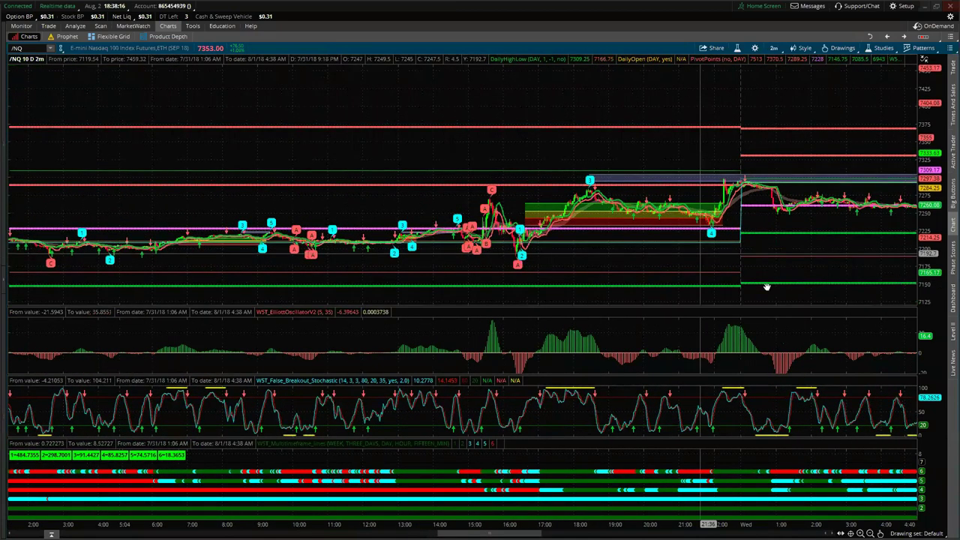
scroll(675, 291, "down", 7)
scroll(589, 527, "down", 3)
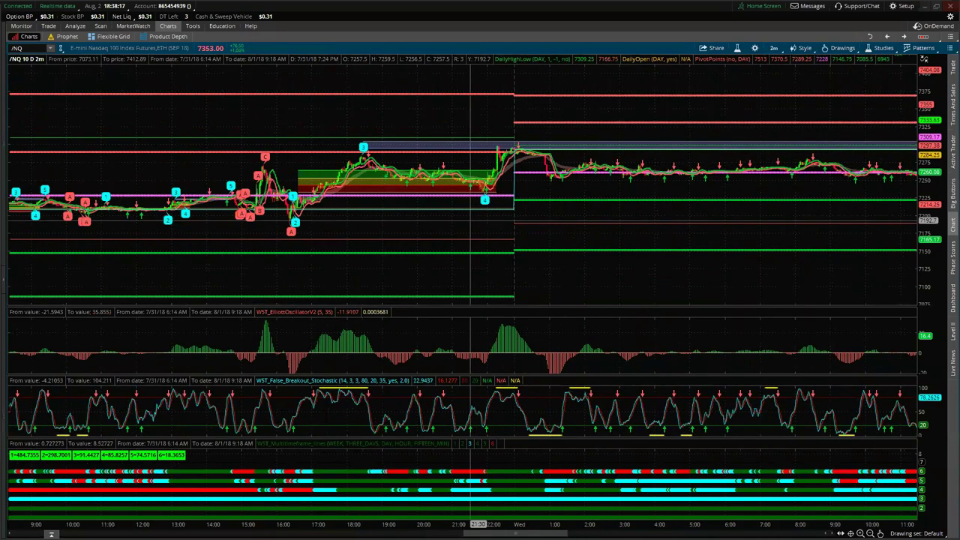
scroll(470, 525, "down", 10)
scroll(471, 525, "down", 10)
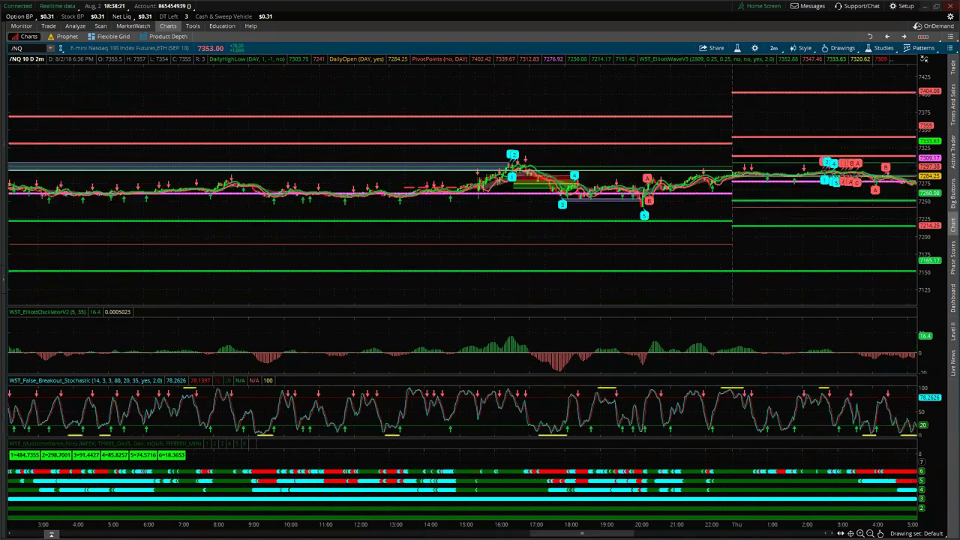
scroll(471, 525, "down", 14)
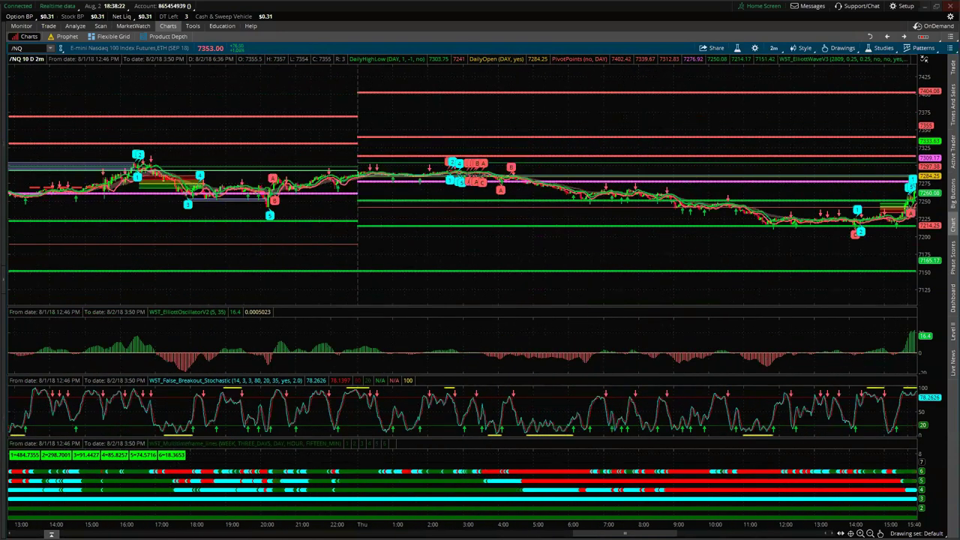
scroll(470, 525, "down", 4)
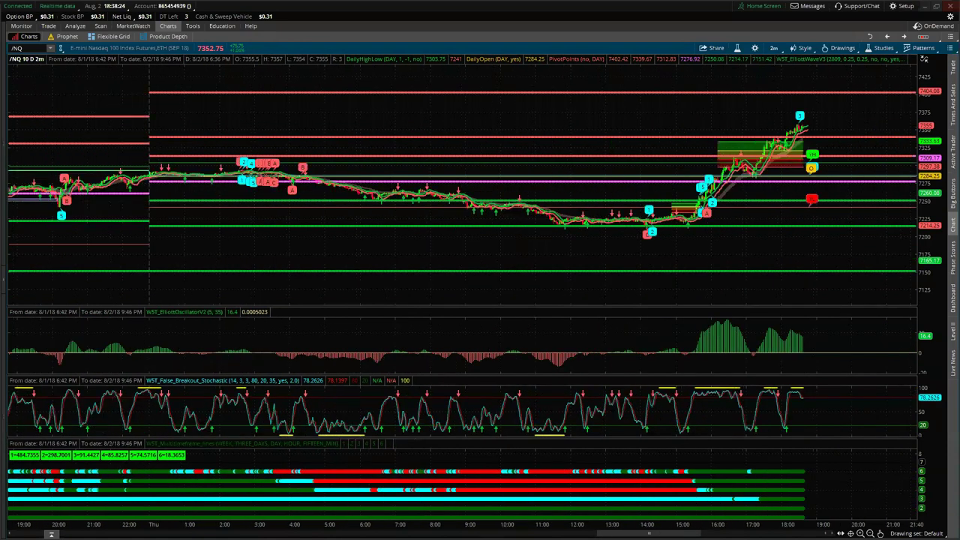
Widen the 2-minute candles further and examine the July 31 wave 4 pullback against the oscillator
scroll(831, 256, "up", 3)
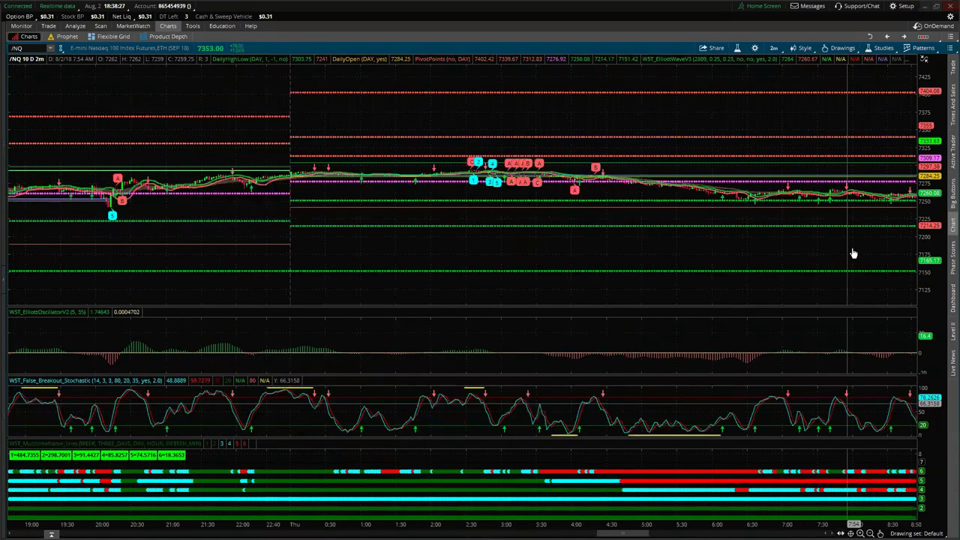
scroll(864, 256, "down", 10)
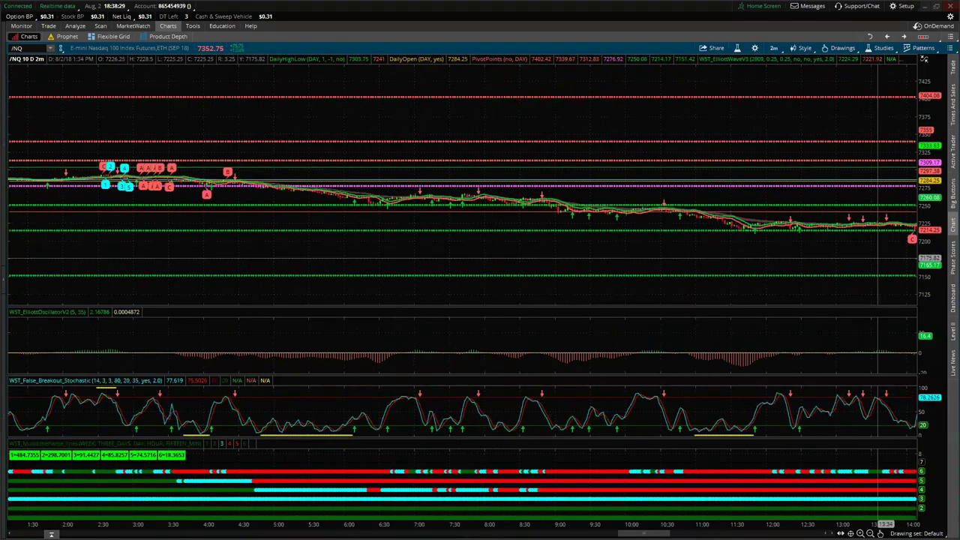
scroll(650, 524, "up", 10)
scroll(878, 523, "down", 5)
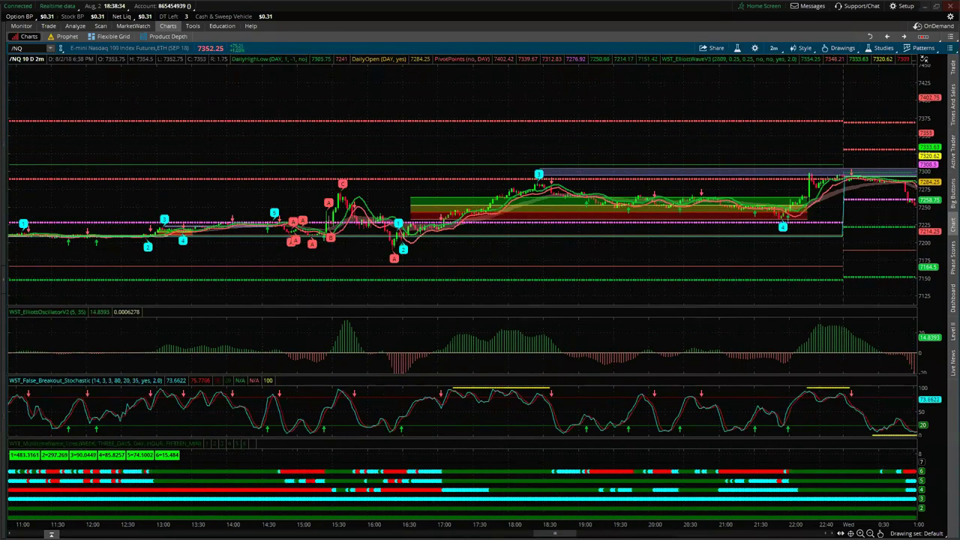
Look through the 2-minute /NQ wave counts and oscillator from July 31 to the latest August 2 candles
scroll(480, 225, "down", 6)
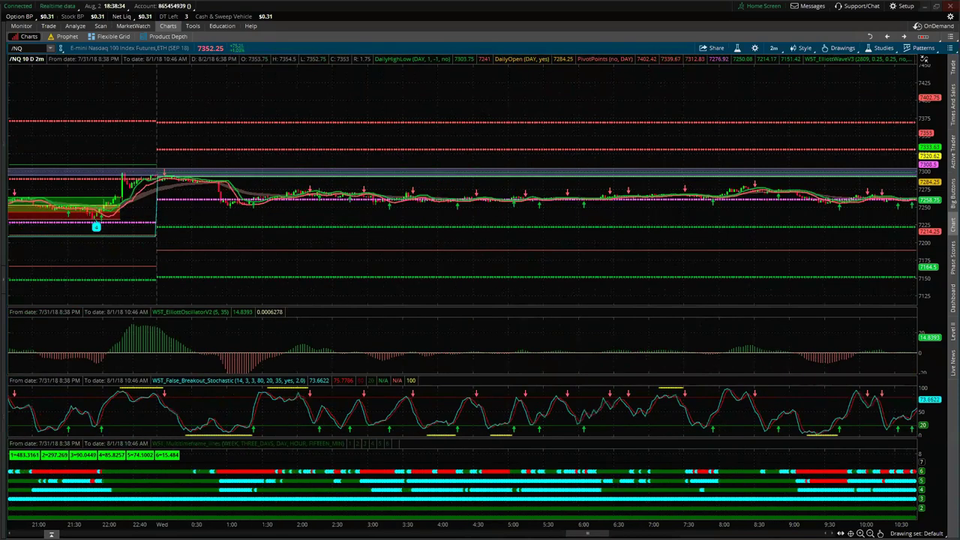
scroll(896, 241, "down", 6)
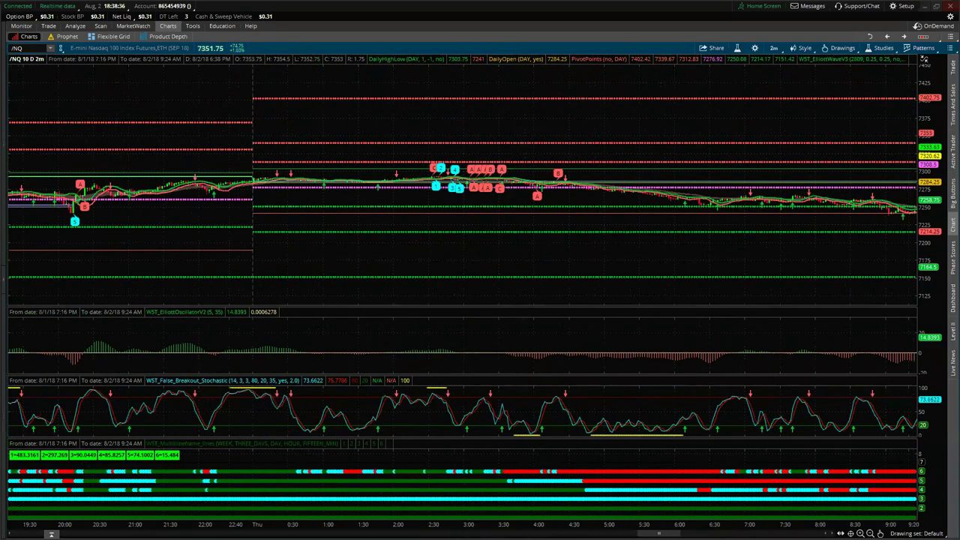
scroll(896, 241, "down", 1)
scroll(896, 242, "up", 2)
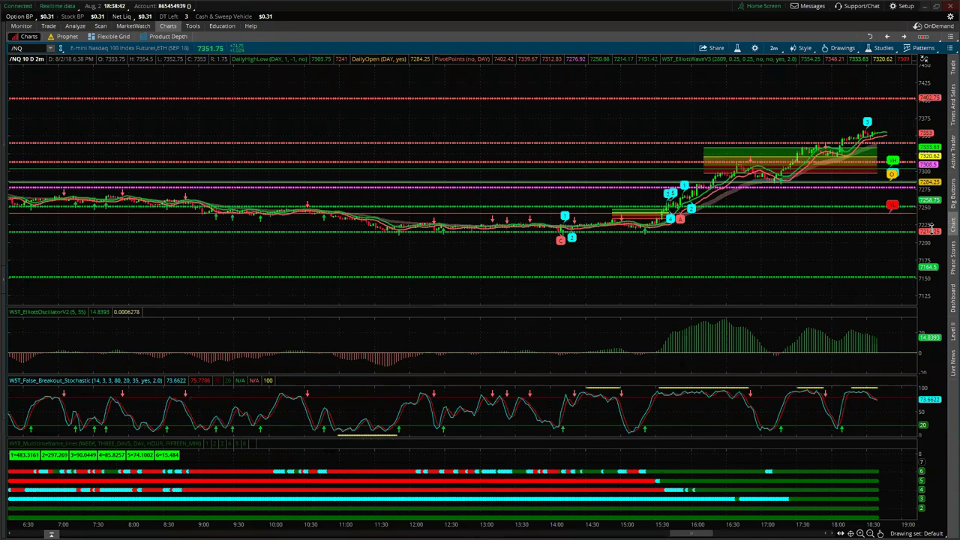
left_click_drag(932, 219, 780, 192)
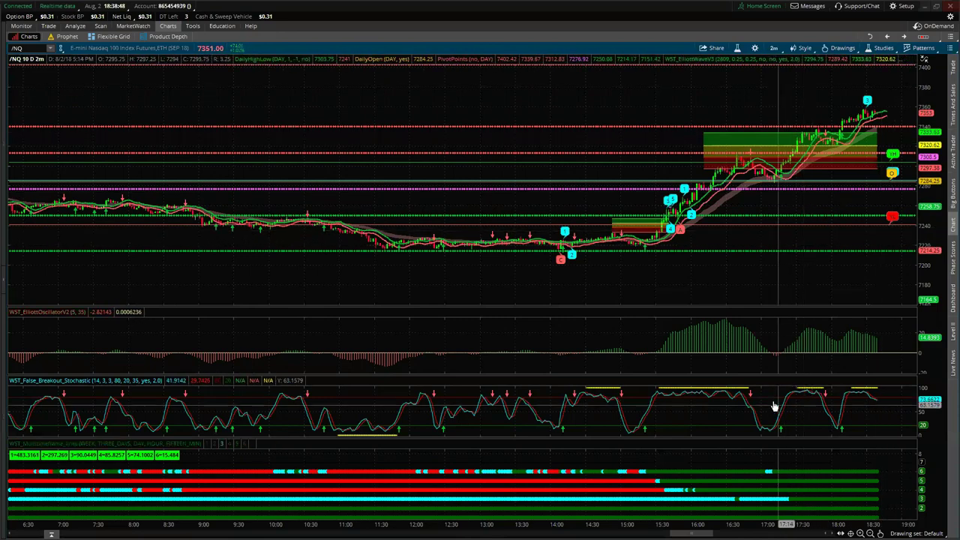
scroll(780, 342, "up", 10)
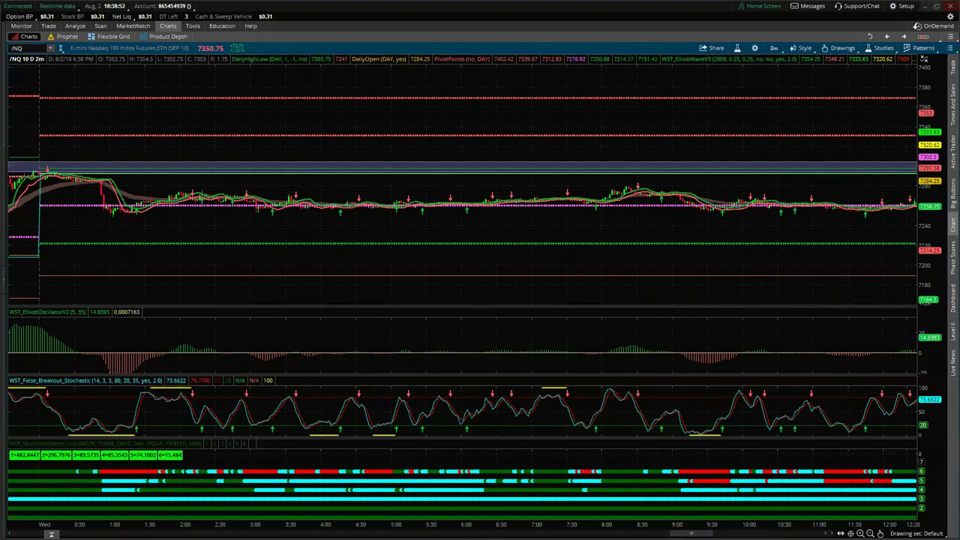
left_click_drag(684, 533, 716, 533)
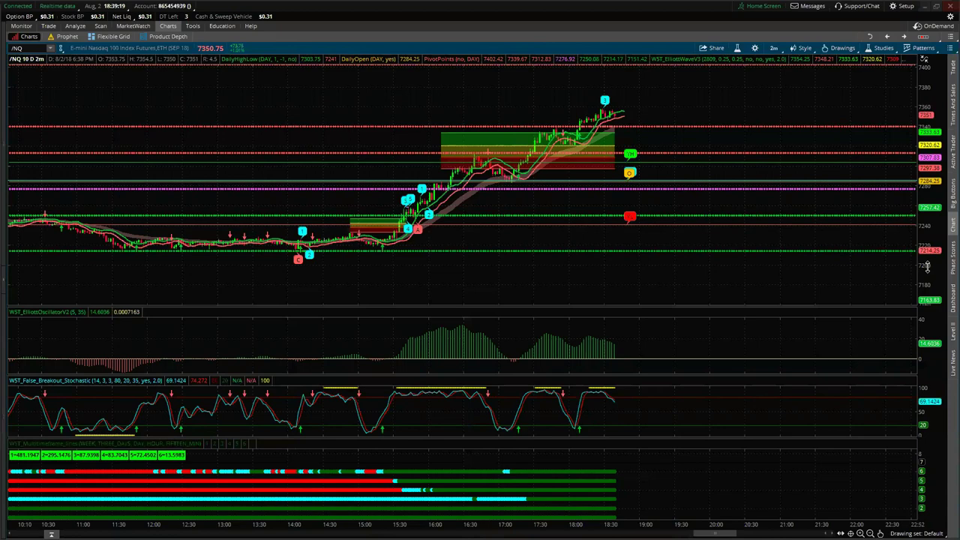
left_click_drag(927, 266, 482, 334)
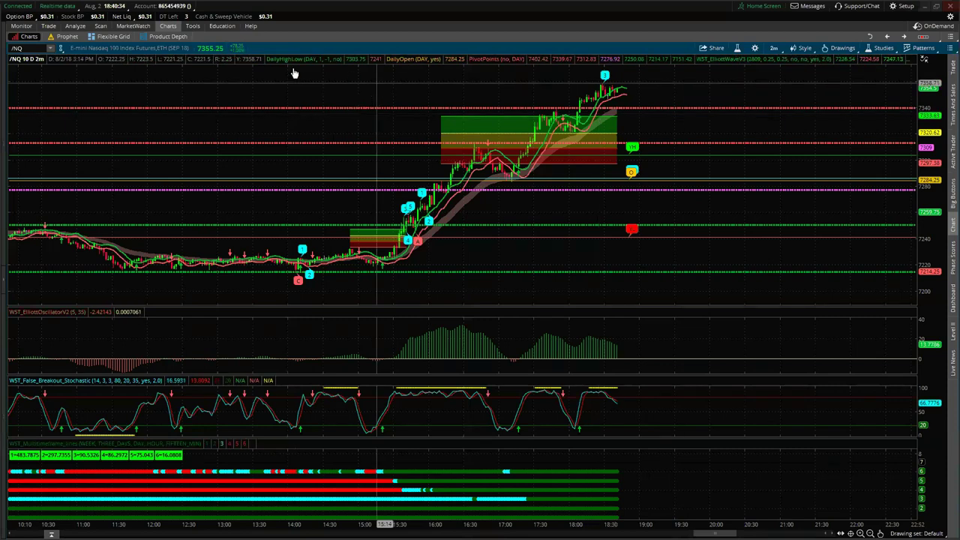
Set the /NQ chart to the 10-day 5-minute timeframe and restore the multi-chart grid
left_click(775, 48)
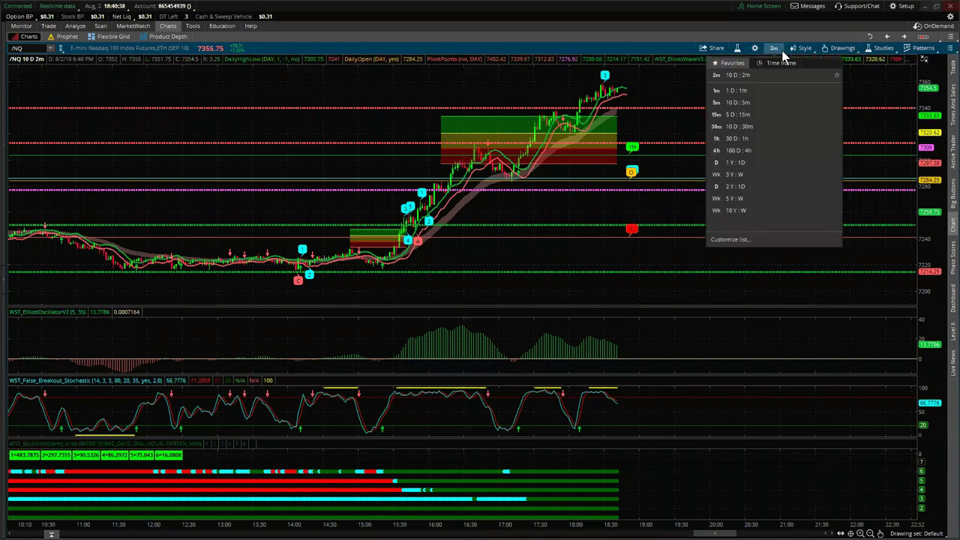
left_click(756, 103)
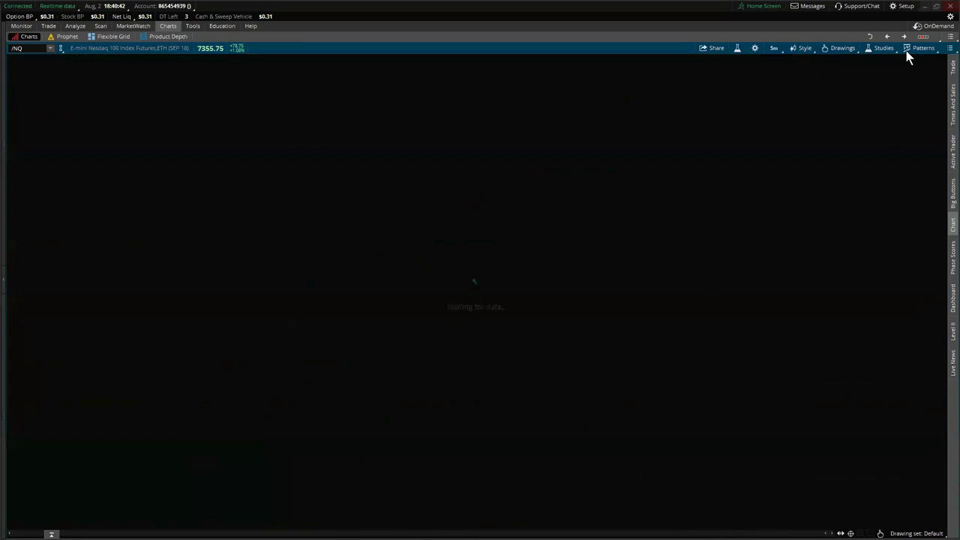
left_click(949, 50)
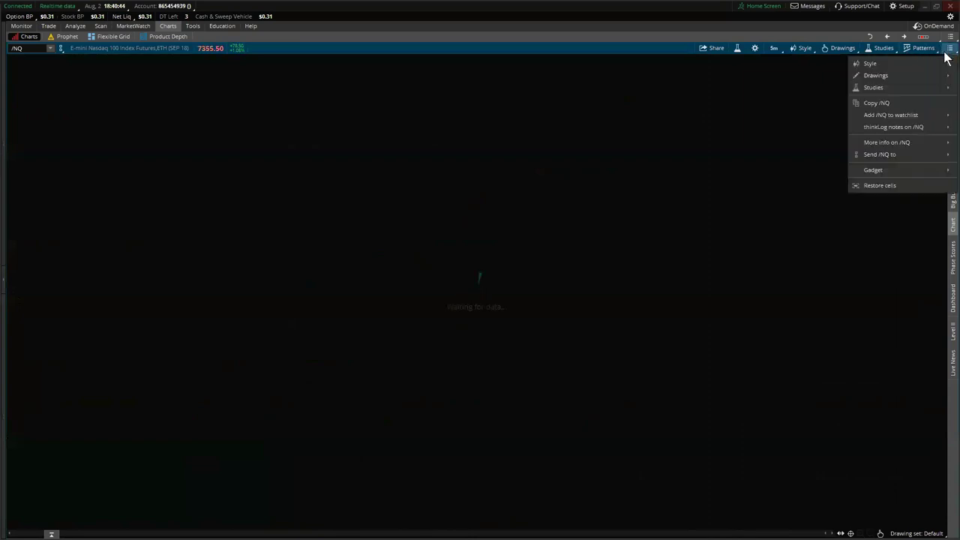
mouse_move(903, 75)
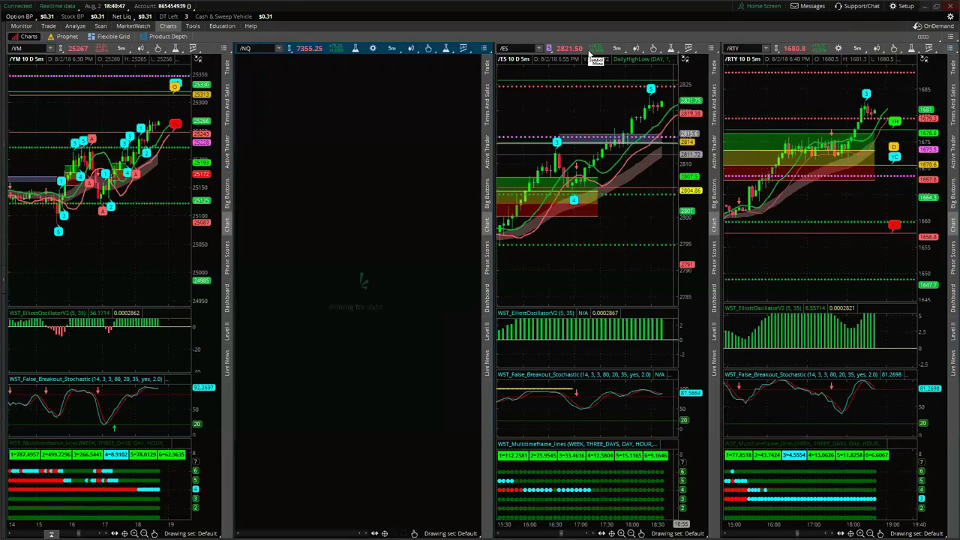
Maximize the 5-minute /ES chart and fit its time and price scales around the August 2 decline and rally
left_click(717, 50)
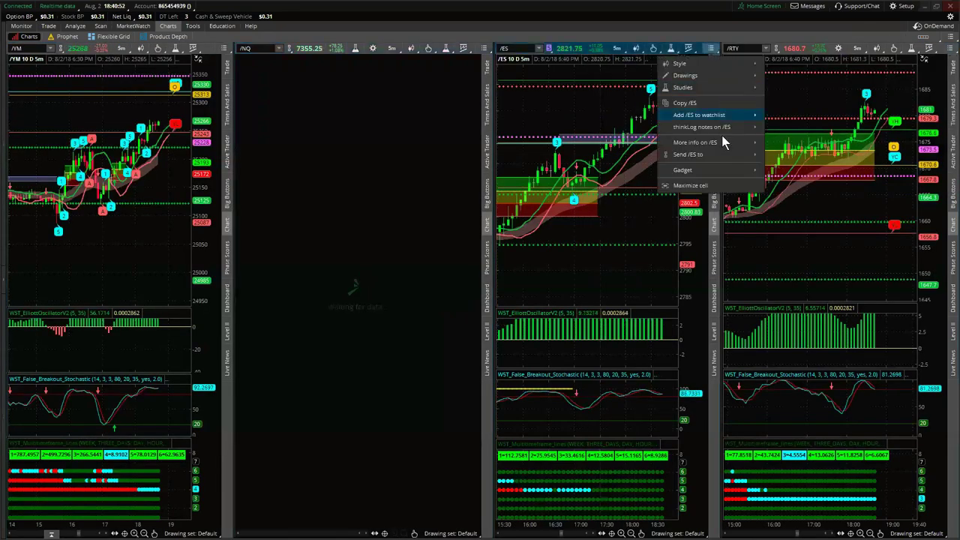
left_click(692, 186)
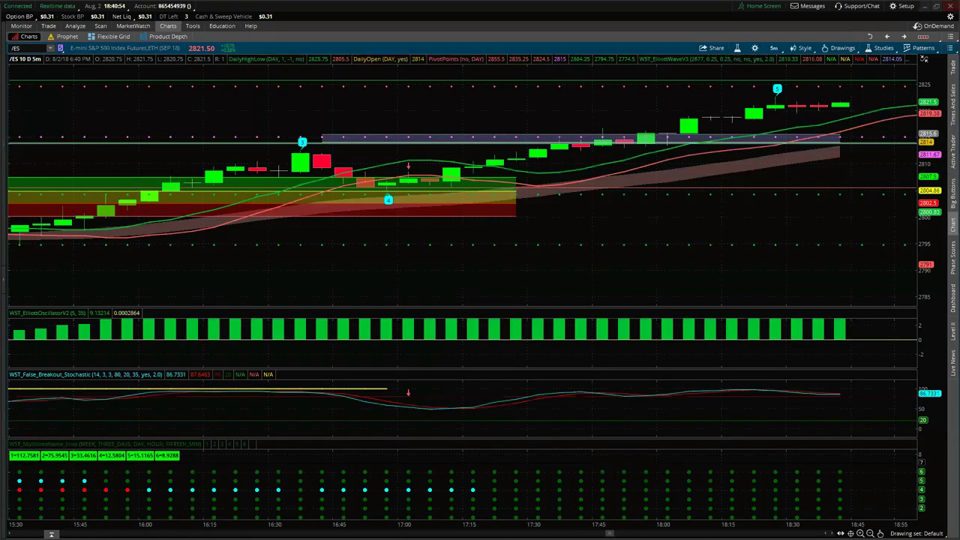
left_click_drag(421, 522, 632, 326)
scroll(717, 298, "up", 1)
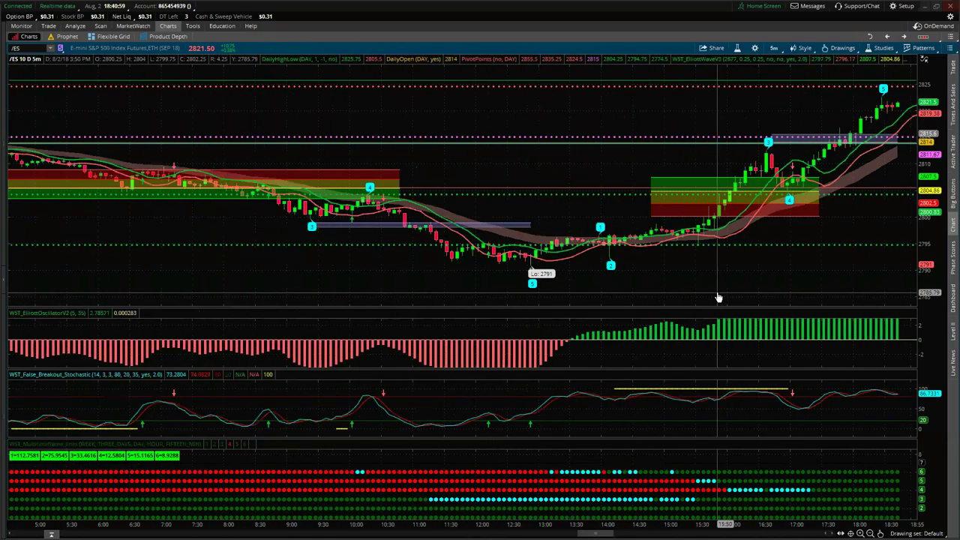
scroll(780, 249, "down", 2)
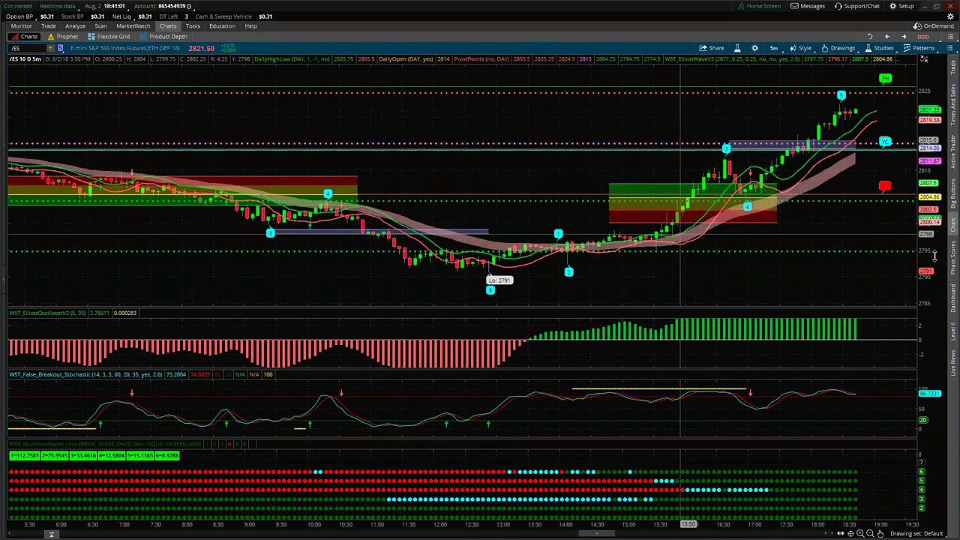
left_click_drag(437, 168, 439, 159)
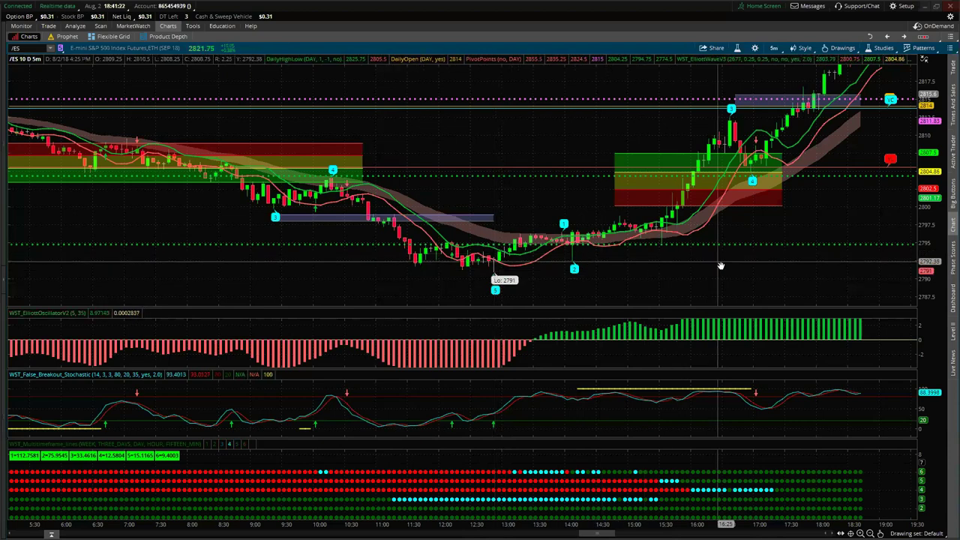
Examine the 5-minute /ES wave 3, 4 and 5 labels against the pullback zone and the prior-day levels
left_click_drag(620, 283, 570, 305)
scroll(574, 156, "down", 3)
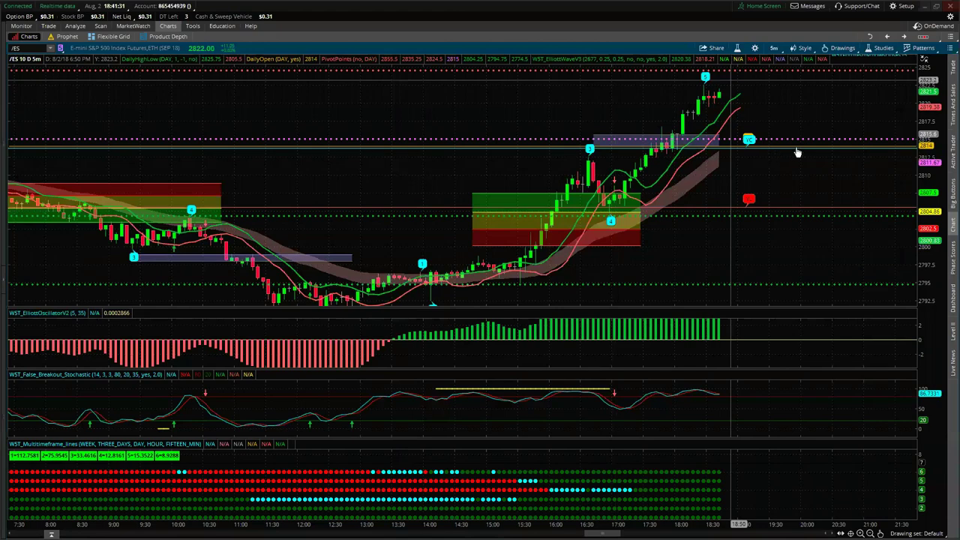
scroll(801, 188, "down", 4)
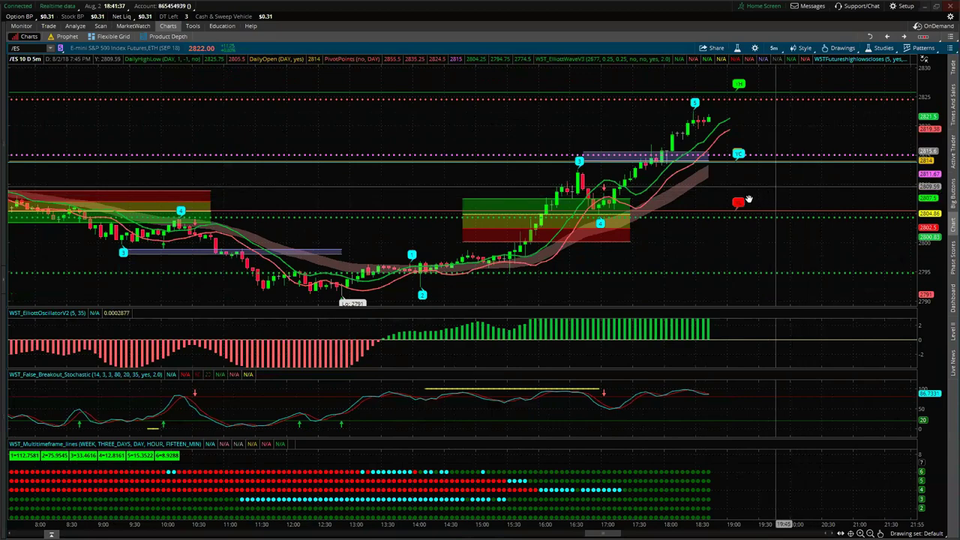
scroll(747, 199, "down", 3)
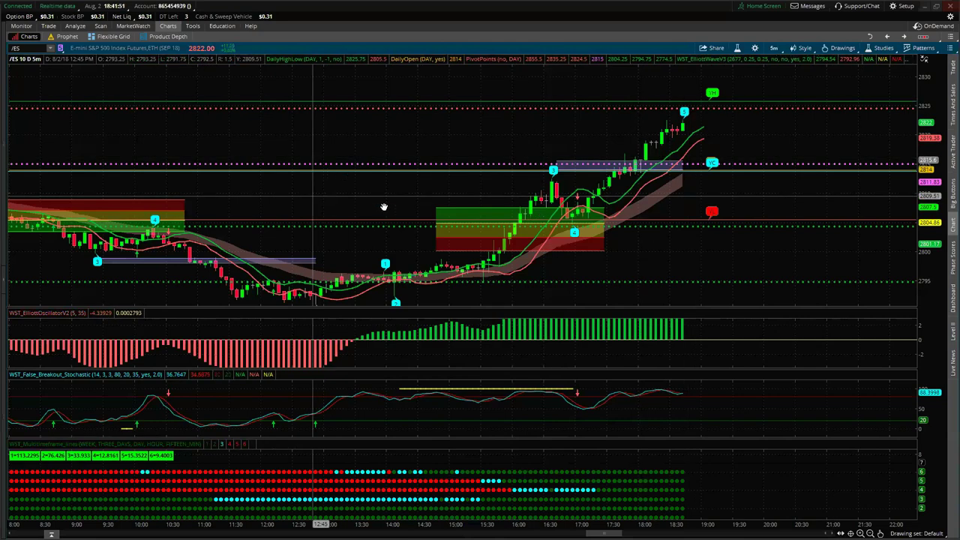
scroll(300, 210, "up", 3)
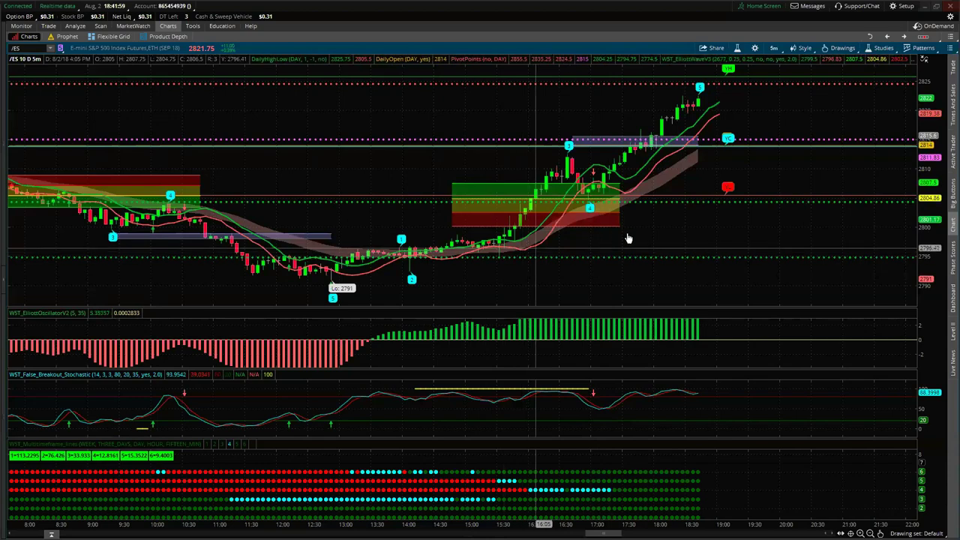
left_click_drag(708, 233, 626, 150)
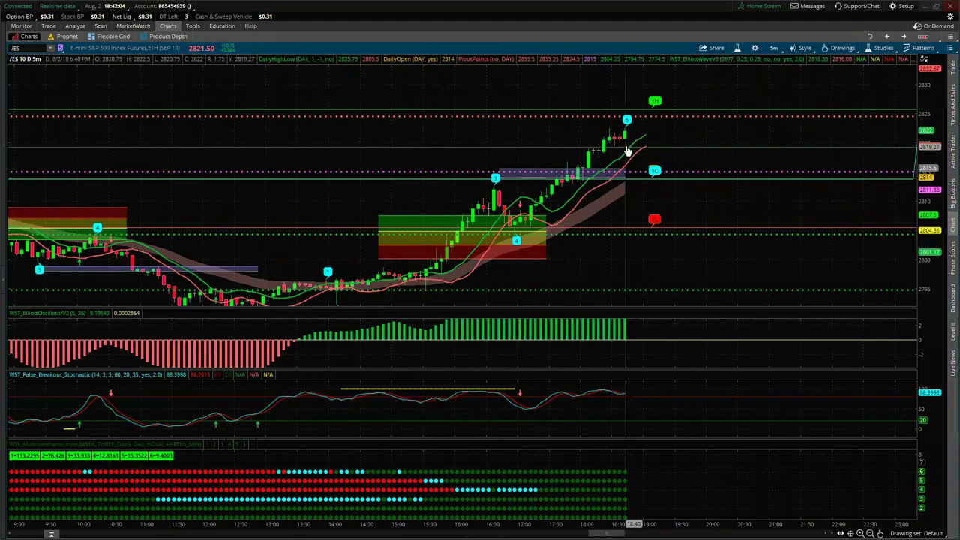
scroll(681, 179, "up", 1)
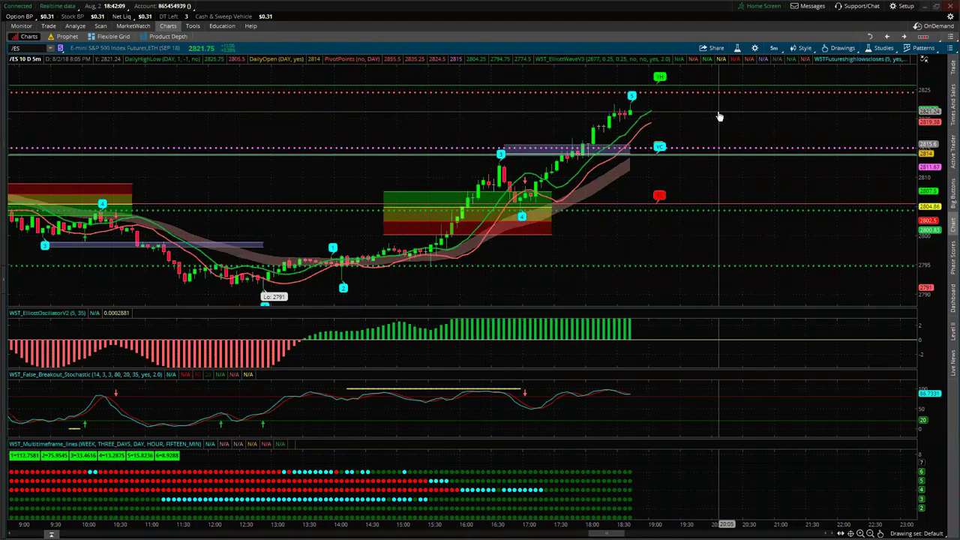
left_click_drag(718, 116, 543, 207)
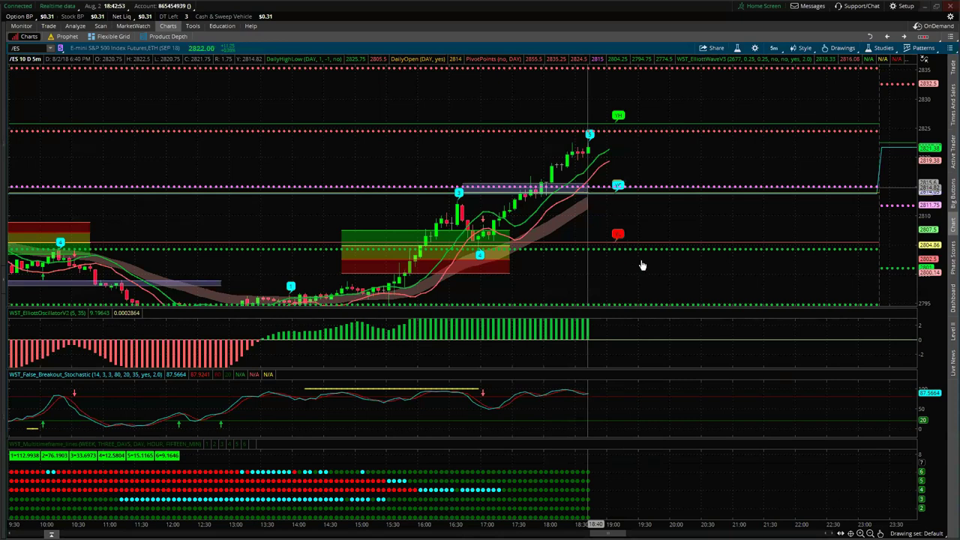
Enlarge the Elliott oscillator pane below the /ES price chart and adjust the price view around the wave 5 high
left_click_drag(645, 264, 615, 278)
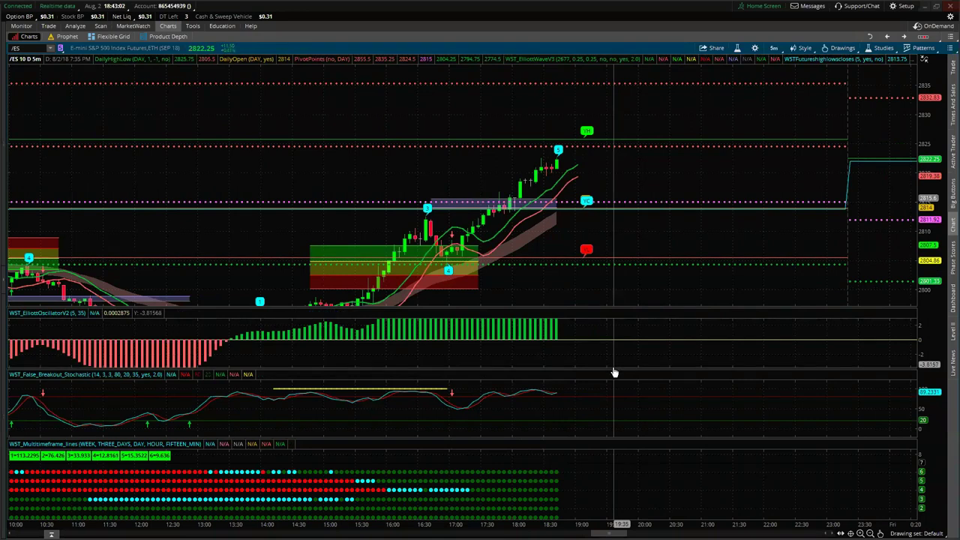
left_click_drag(613, 368, 609, 386)
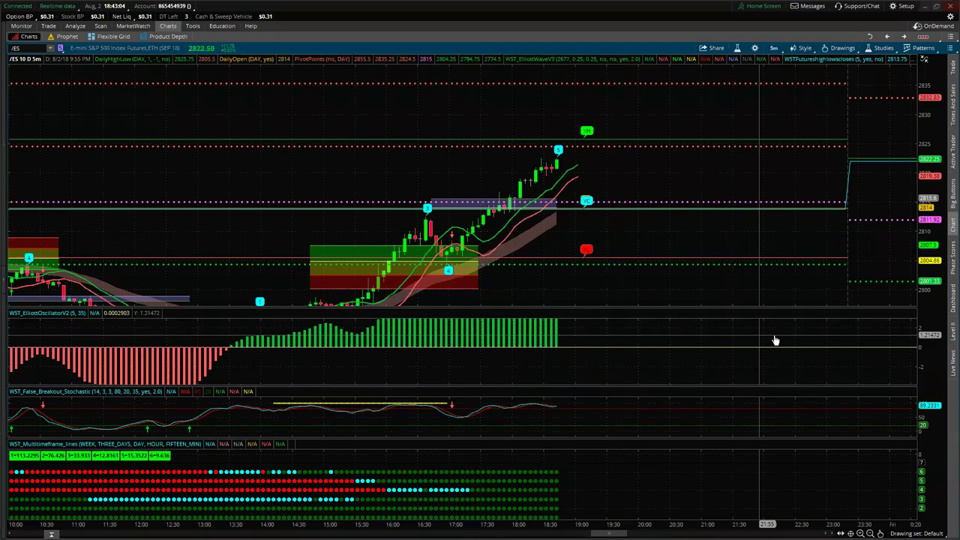
left_click_drag(942, 278, 943, 284)
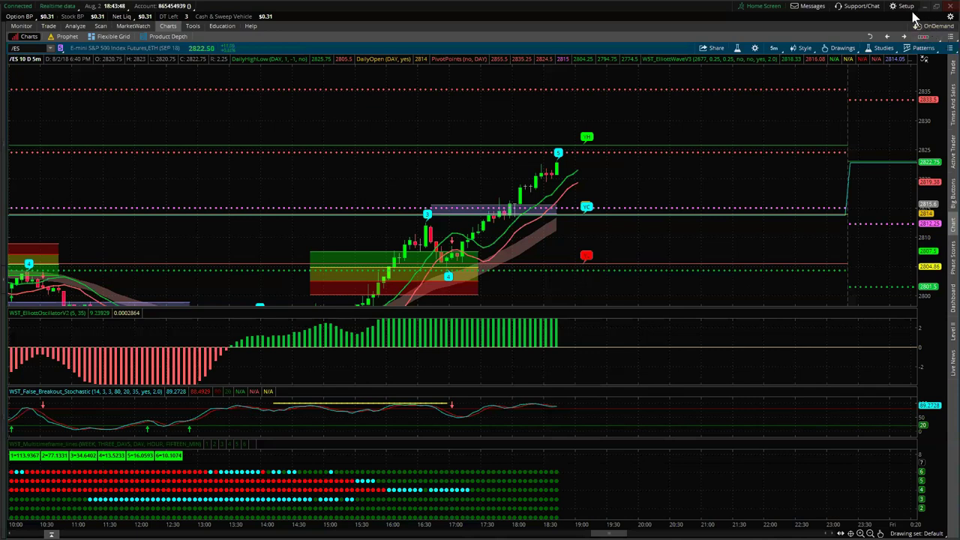
Restore the chart grid from the maximized /ES chart and switch to the NinjaTrader GBPJPY monthly chart
left_click(950, 48)
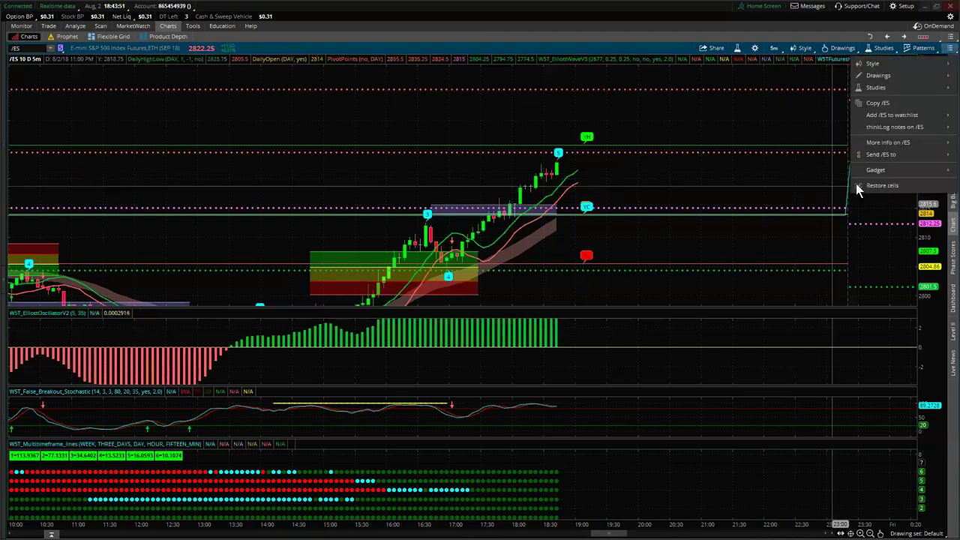
left_click(882, 185)
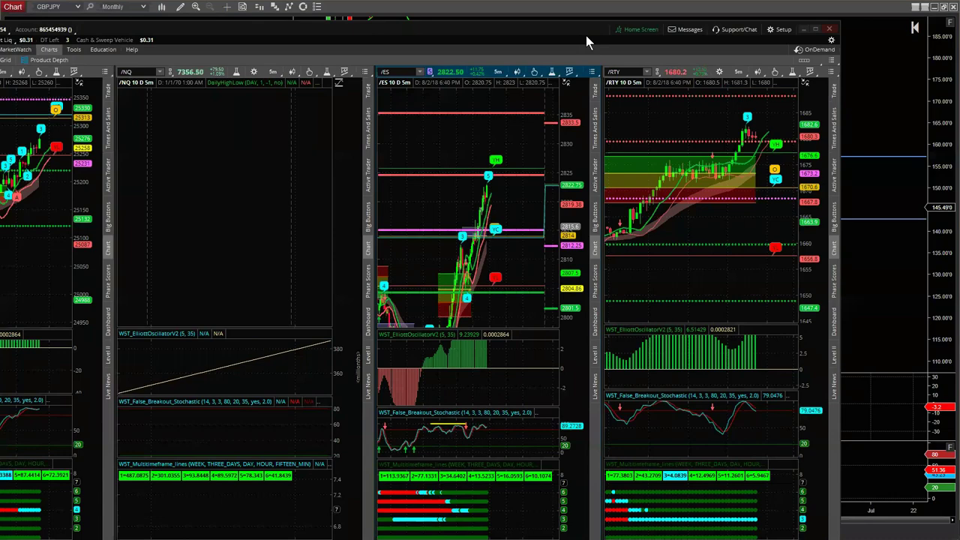
left_click_drag(536, 25, 423, 79)
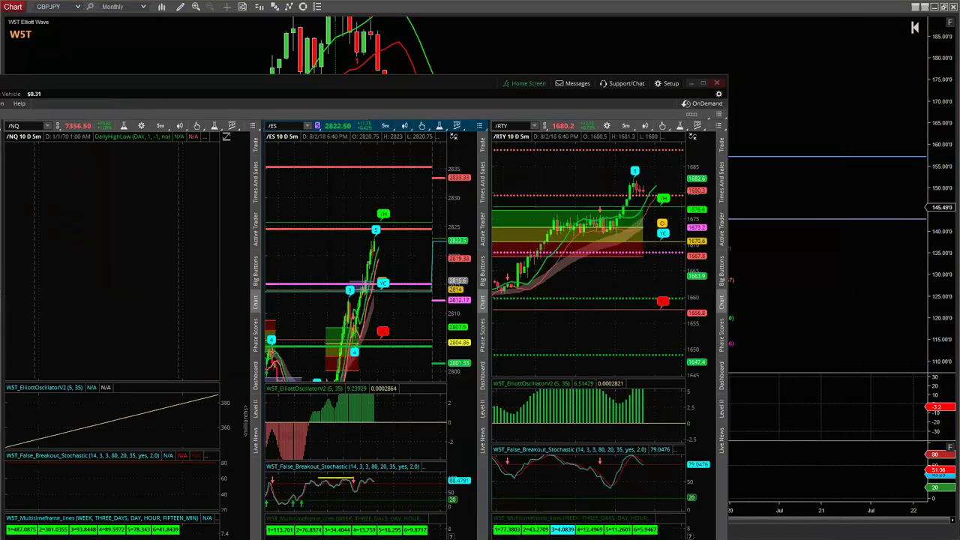
key("alt+Tab")
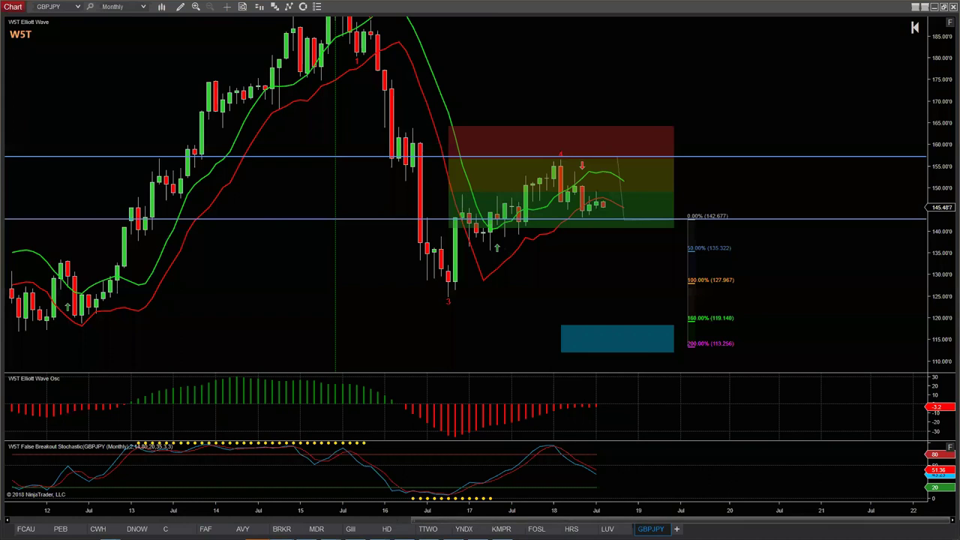
Bring up the FOSL daily chart and change its instrument to TEVA
left_click(535, 529)
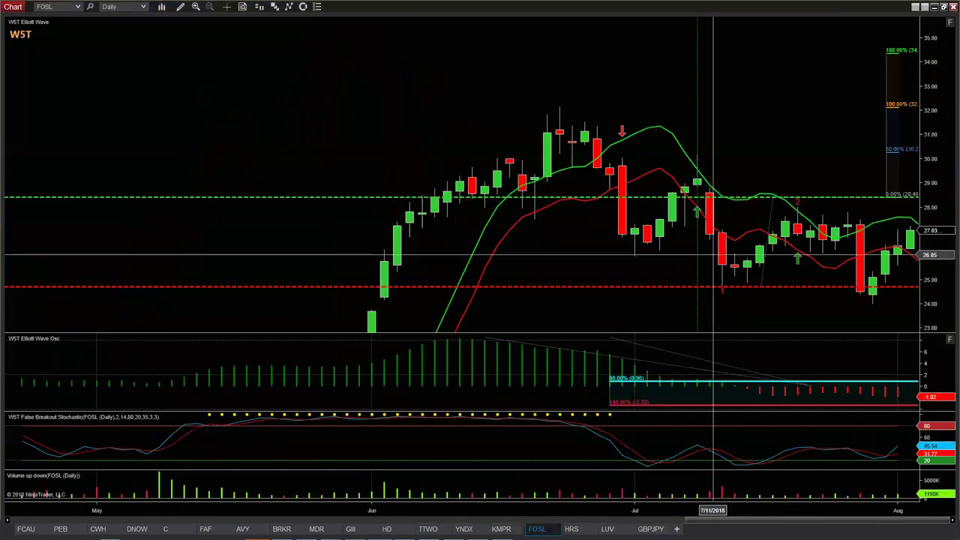
scroll(712, 255, "down", 3)
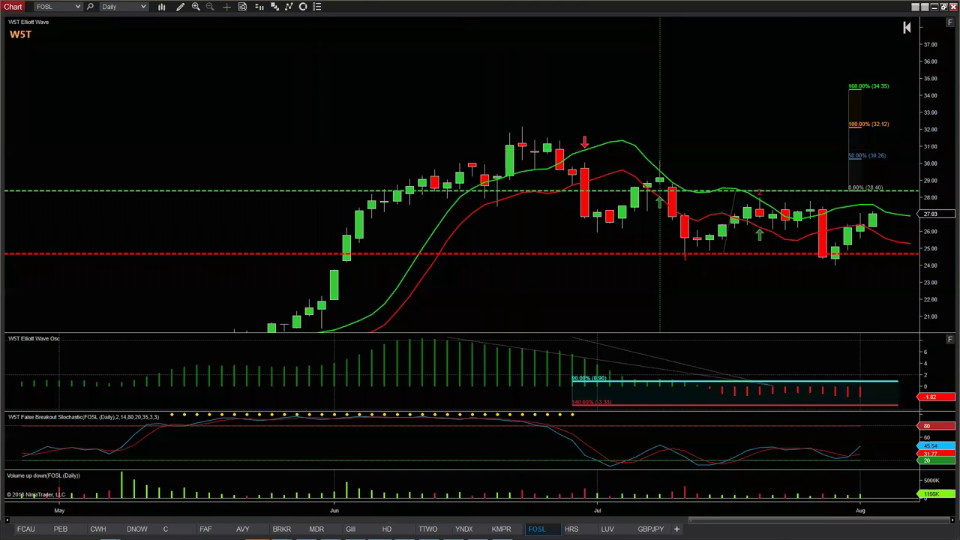
left_click(54, 10)
type("TEVA")
key("Return")
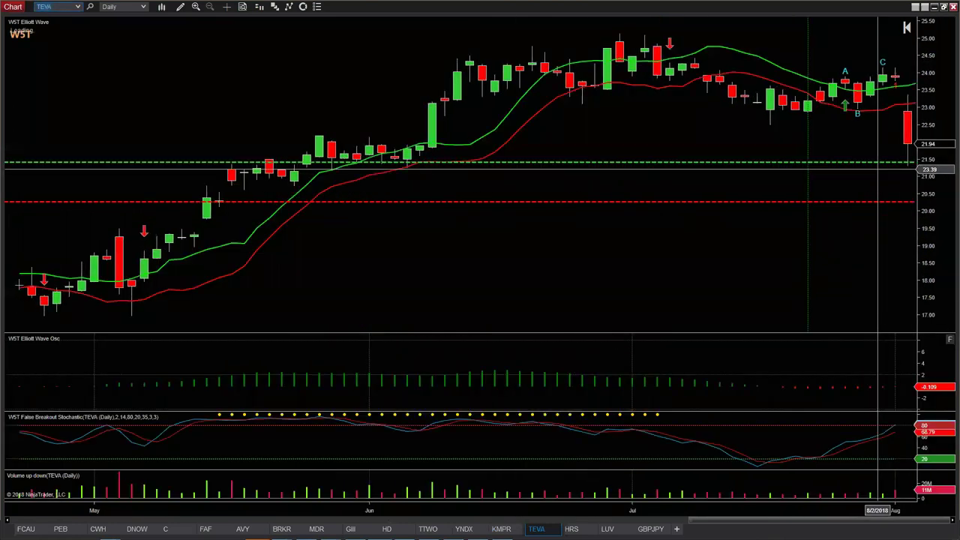
Set the TEVA daily data series to load 1000 days of history
right_click(461, 246)
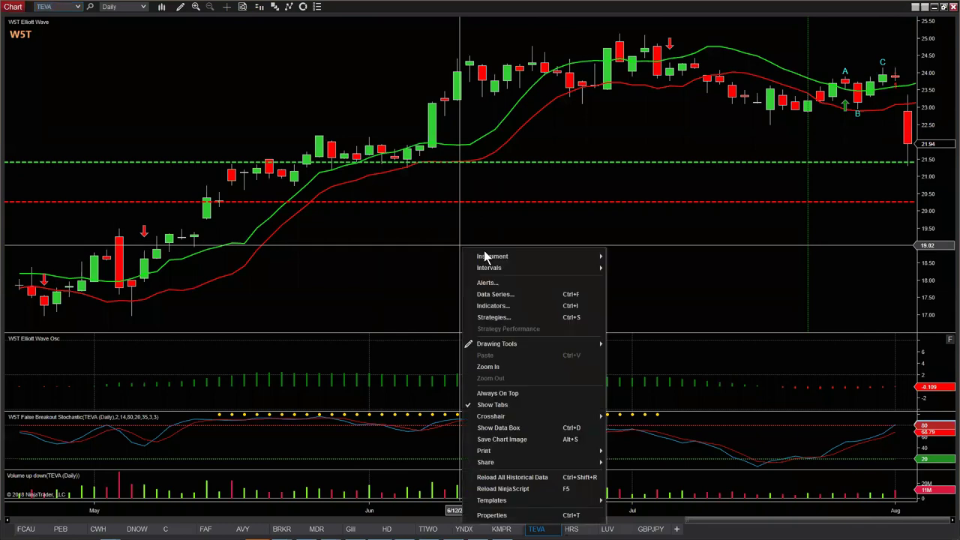
left_click(508, 294)
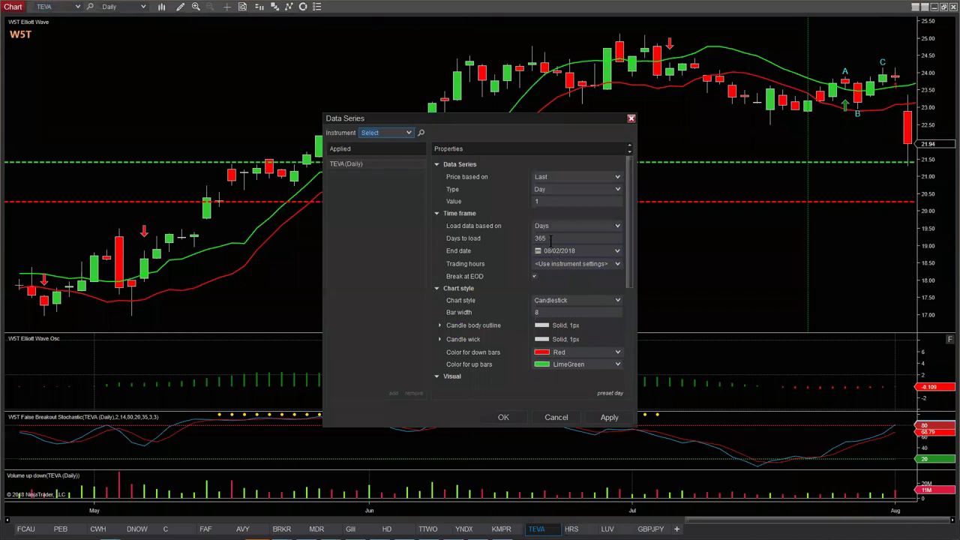
left_click(551, 239)
type("1000")
left_click(514, 417)
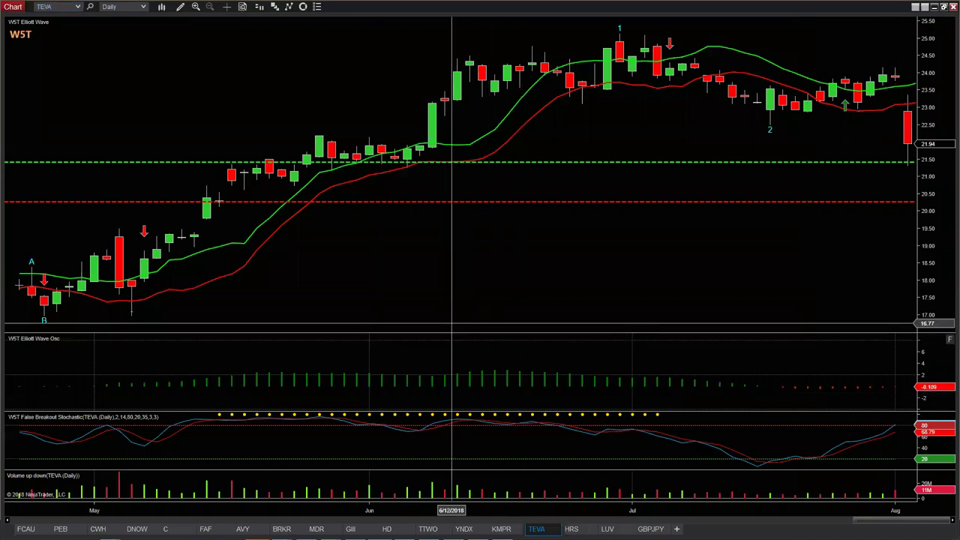
Examine the TEVA daily wave count over the full loaded history, from the late 2015 high to the current pullback zone
left_click_drag(380, 514, 474, 516)
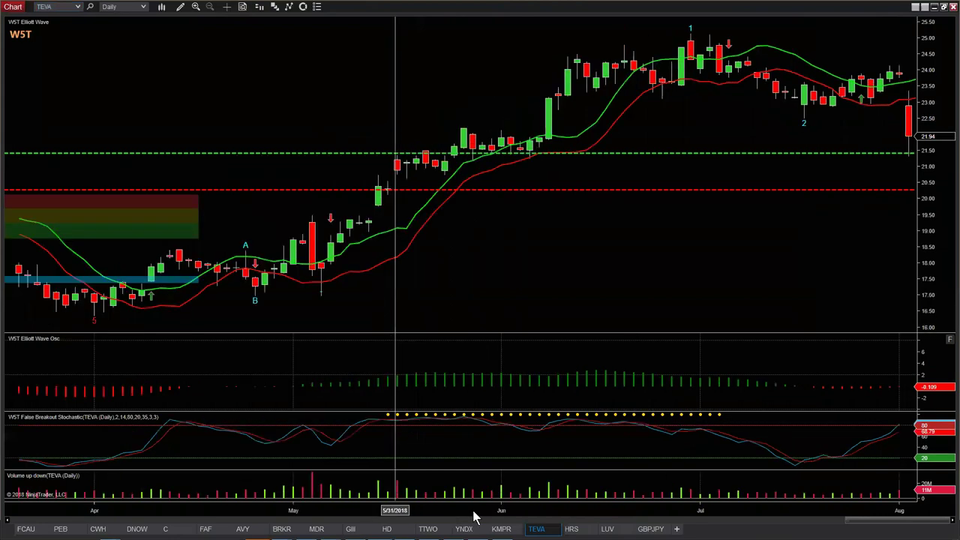
left_click_drag(635, 515, 573, 512)
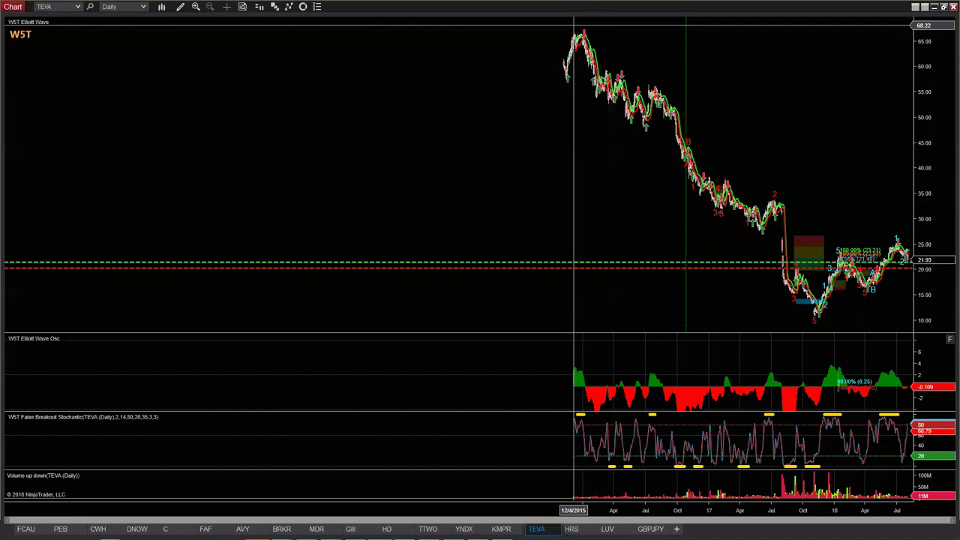
type("5")
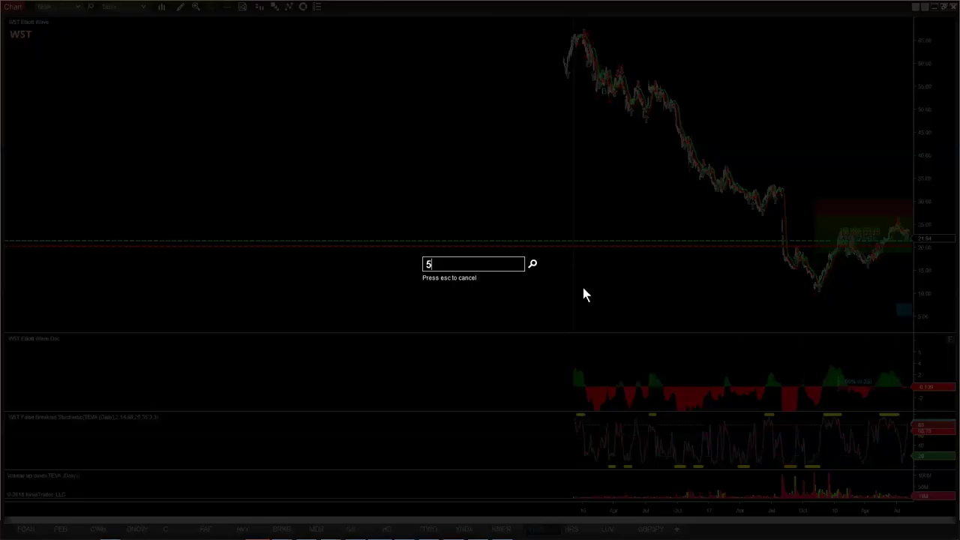
key("BackSpace")
key("Escape")
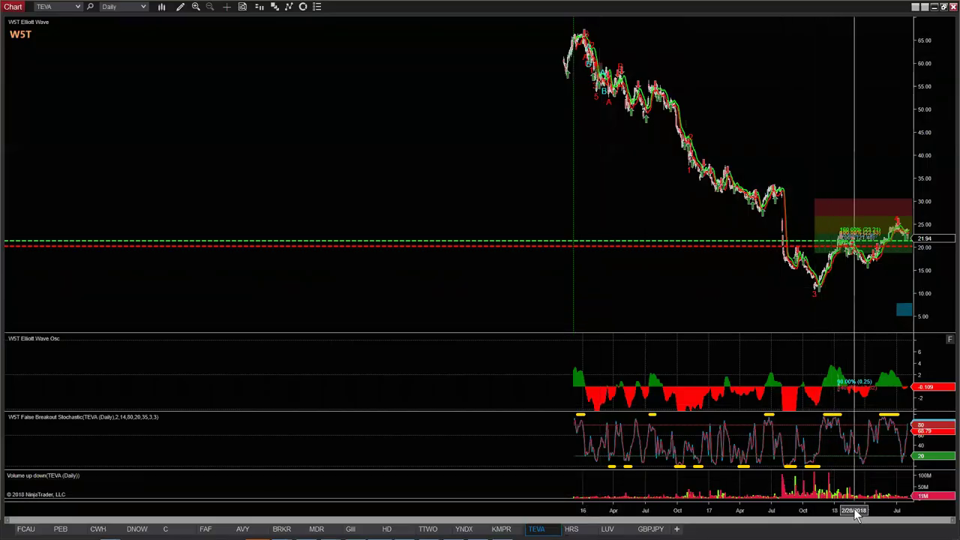
left_click_drag(855, 513, 443, 527)
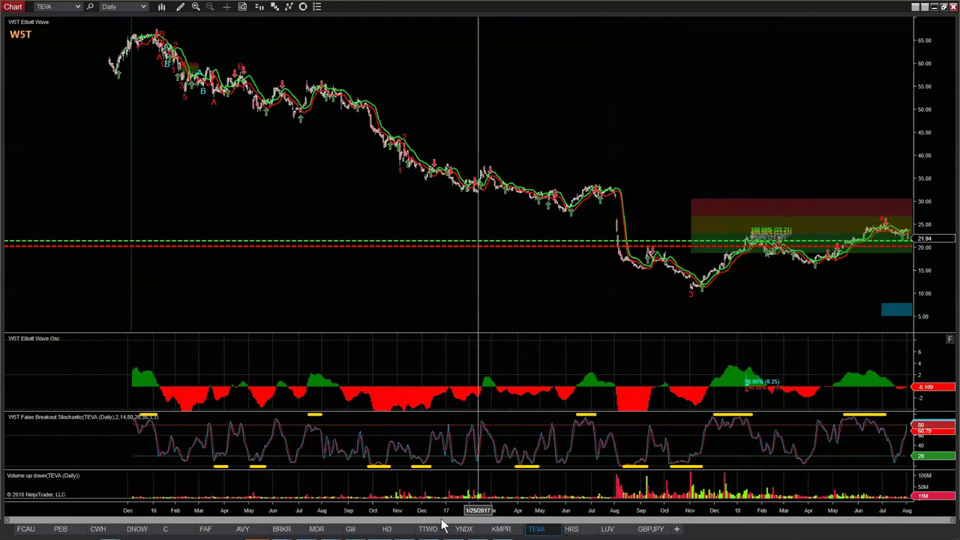
scroll(622, 422, "up", 2)
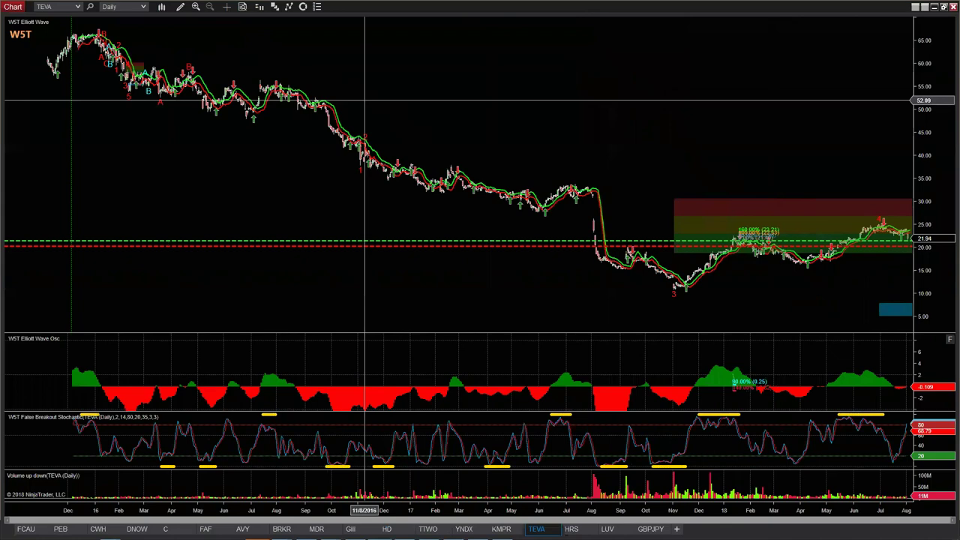
scroll(658, 259, "down", 5)
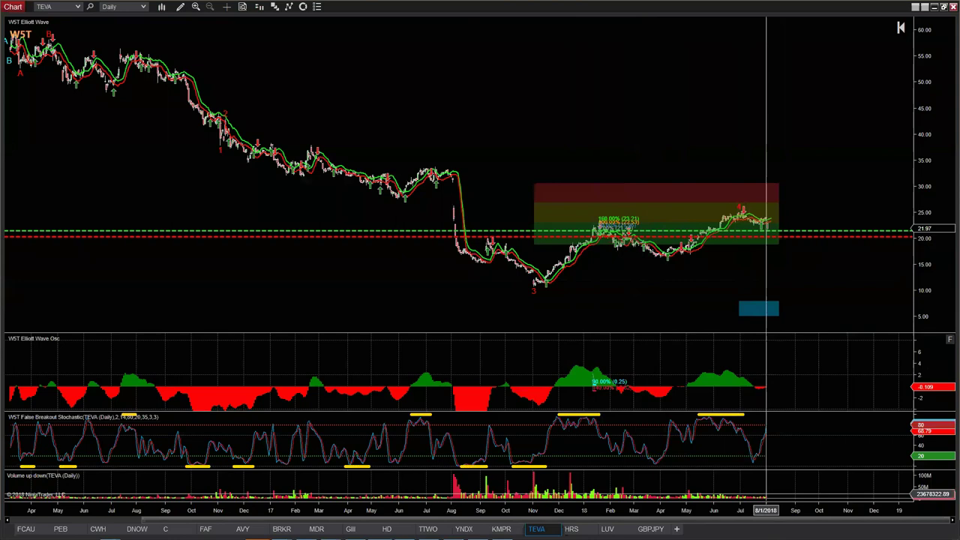
Switch TEVA to the weekly interval and extend the days to load so the history reaches back to about 2005
left_click(146, 7)
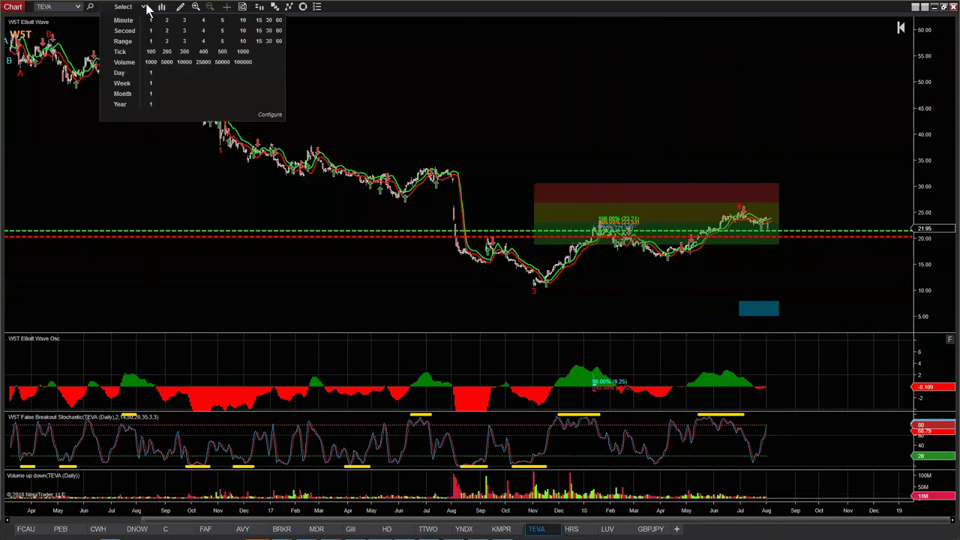
left_click(149, 84)
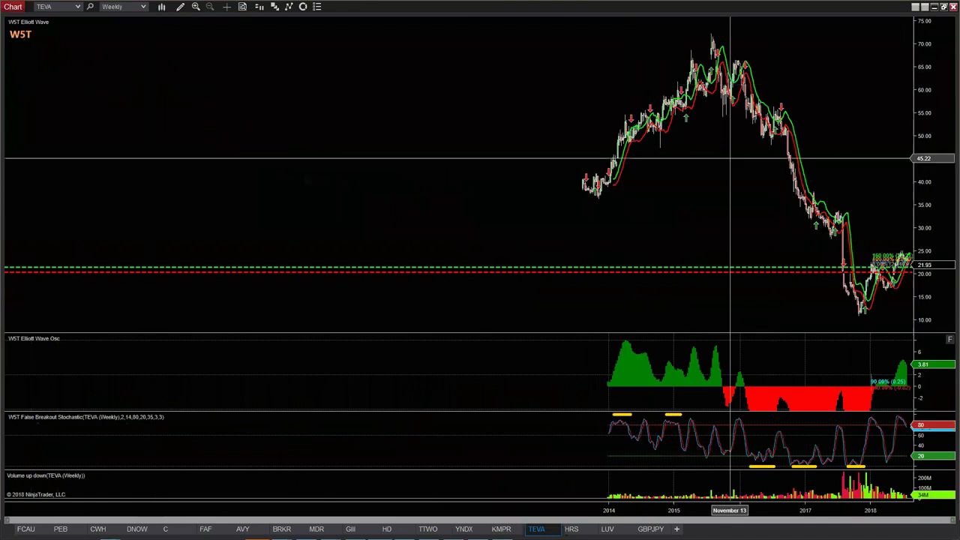
right_click(568, 154)
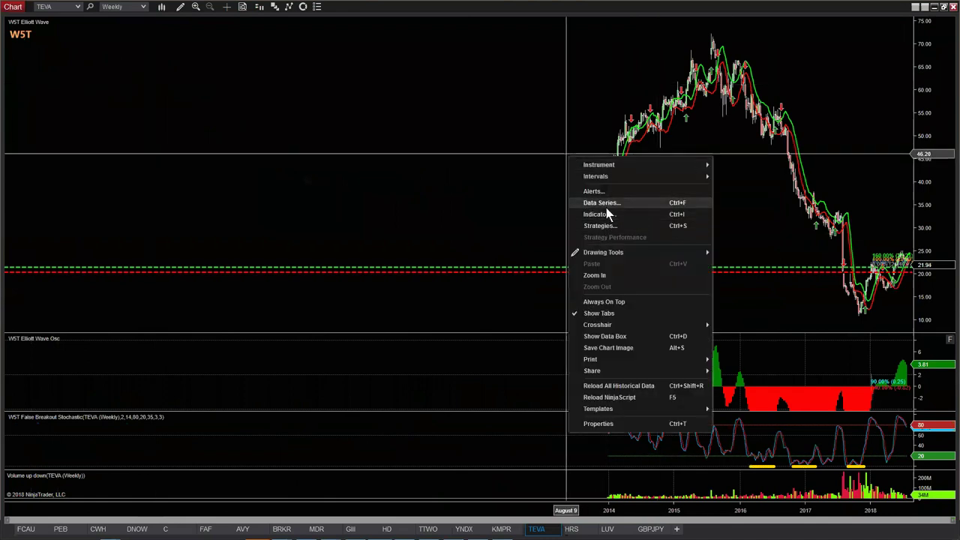
left_click(604, 203)
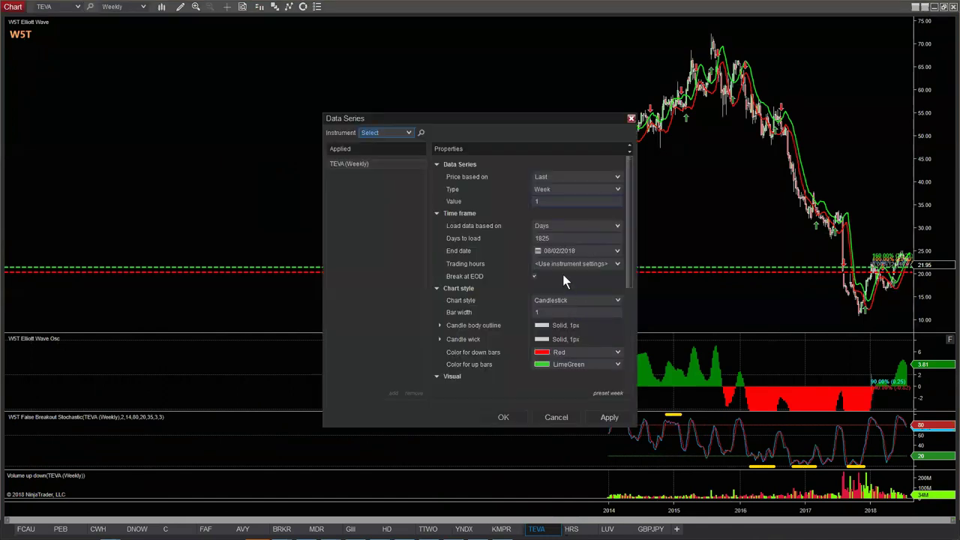
left_click(555, 238)
left_click(601, 419)
left_click(502, 418)
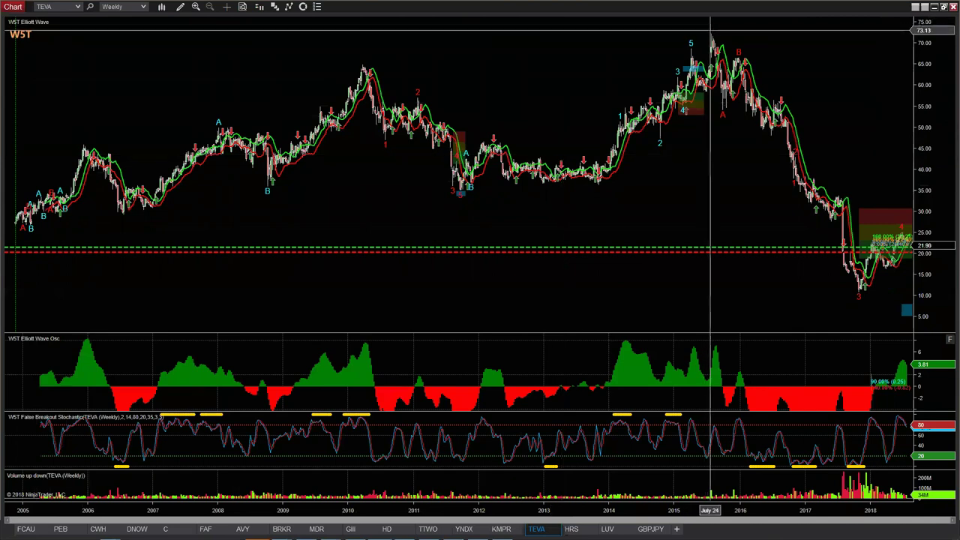
Restart the weekly Elliott wave count at the July 2015 high and examine waves 3 and 4 against the pullback zone and wave 5 target
left_click(712, 38)
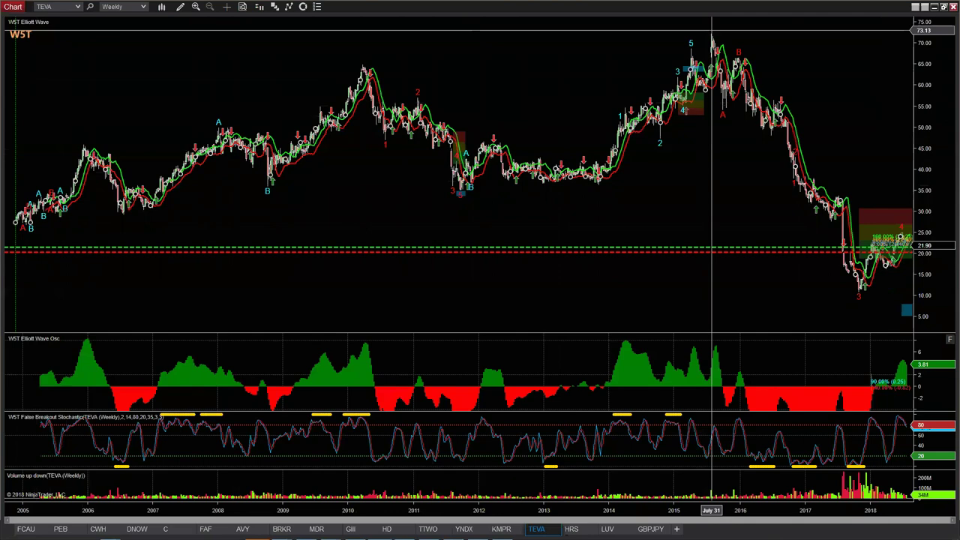
left_click(712, 30)
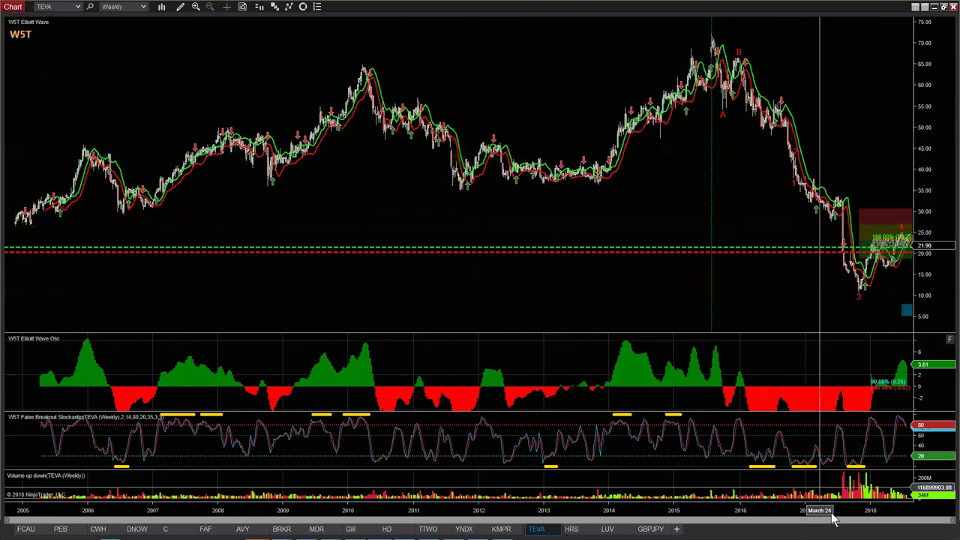
left_click_drag(846, 511, 742, 523)
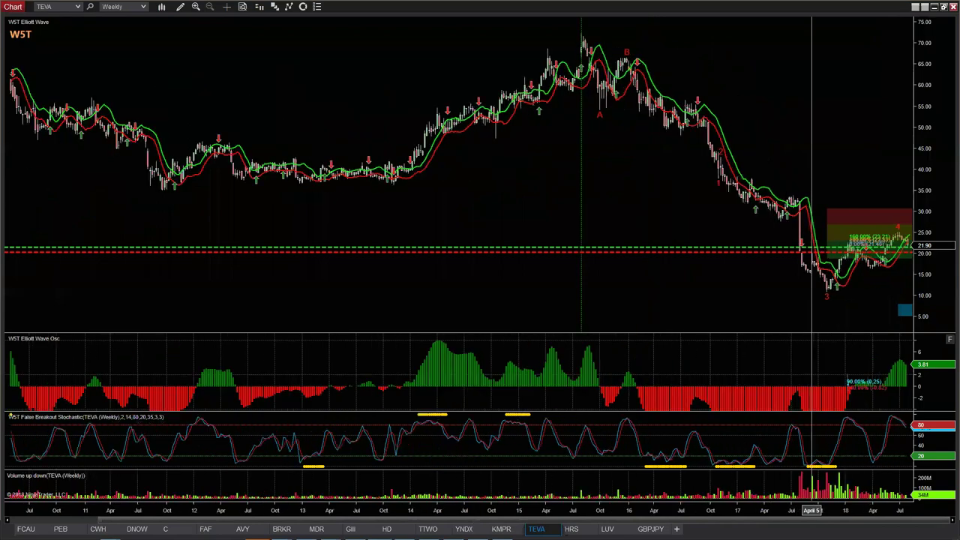
left_click_drag(836, 511, 792, 513)
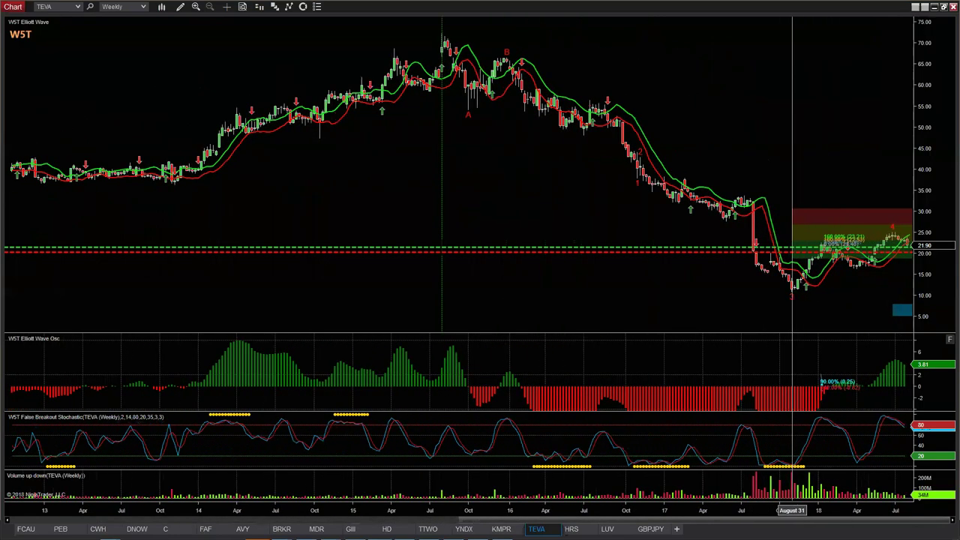
left_click_drag(624, 294, 565, 285)
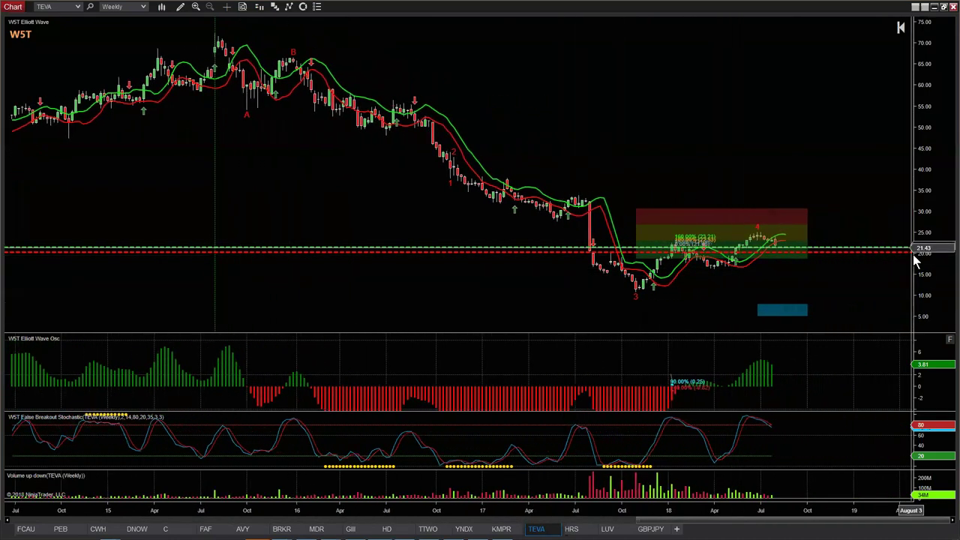
left_click_drag(944, 278, 888, 243)
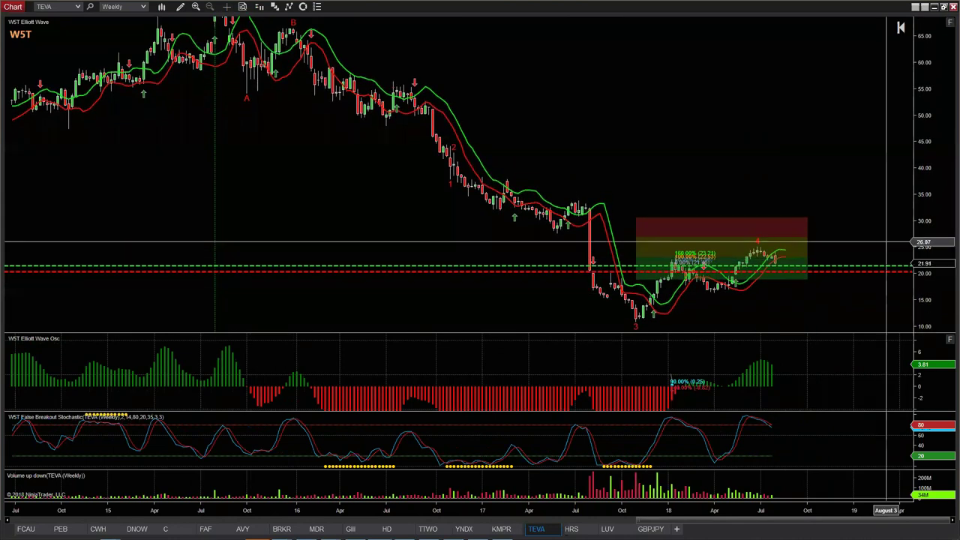
scroll(600, 210, "down", 2)
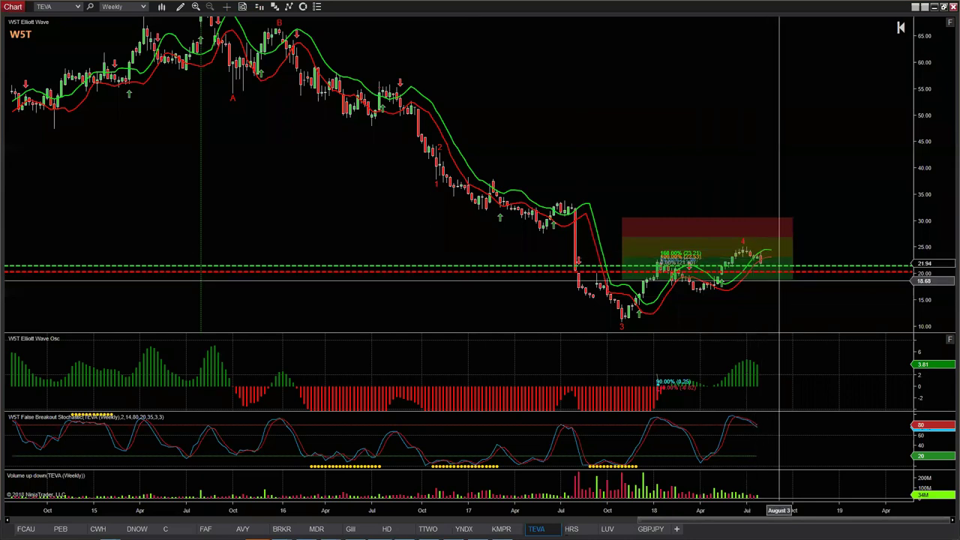
left_click_drag(937, 283, 937, 255)
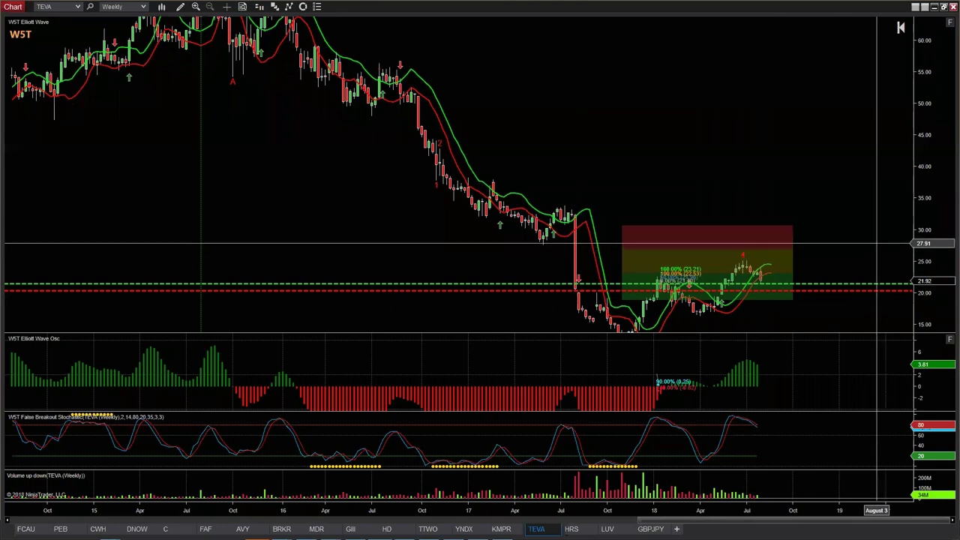
left_click_drag(876, 243, 840, 190)
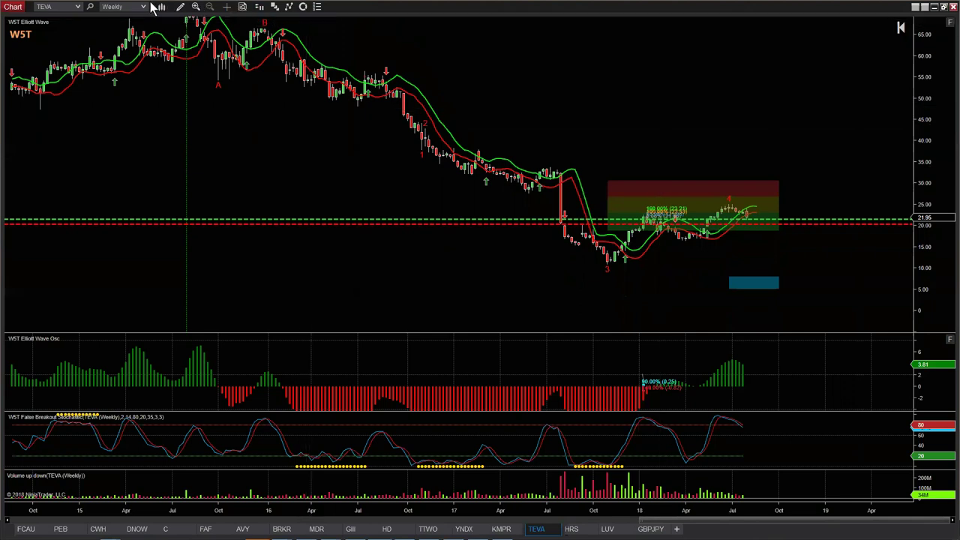
Return TEVA to the daily interval and restart the wave count at the early April 2018 low
left_click(145, 9)
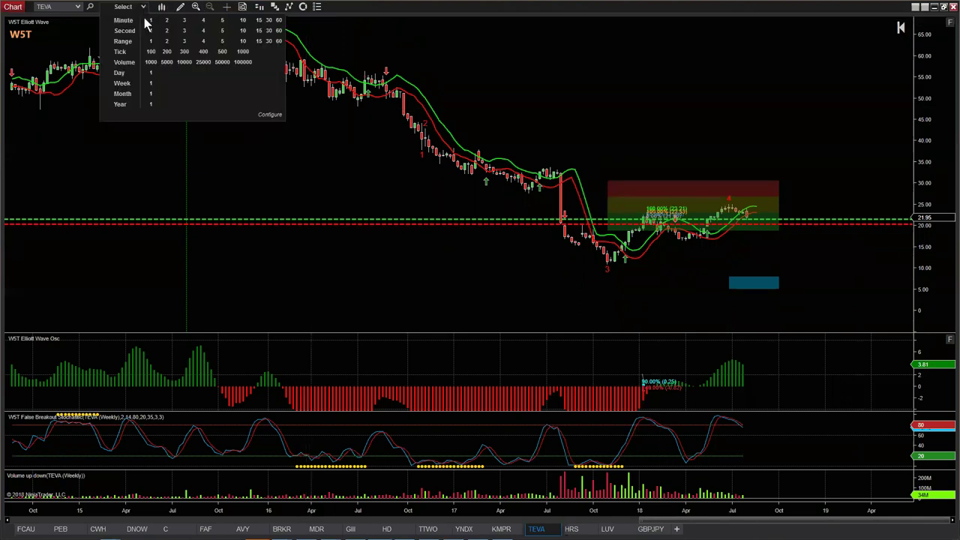
left_click(151, 72)
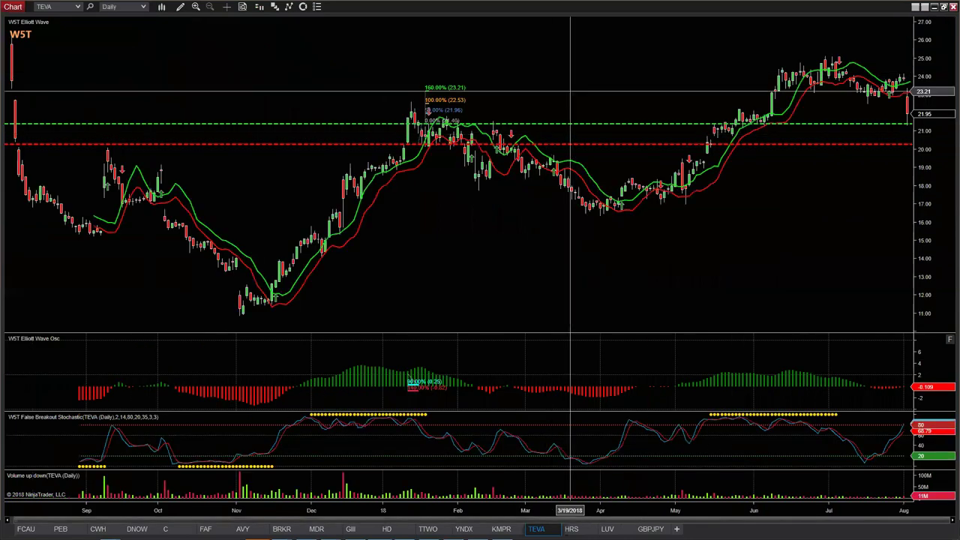
scroll(710, 278, "down", 3)
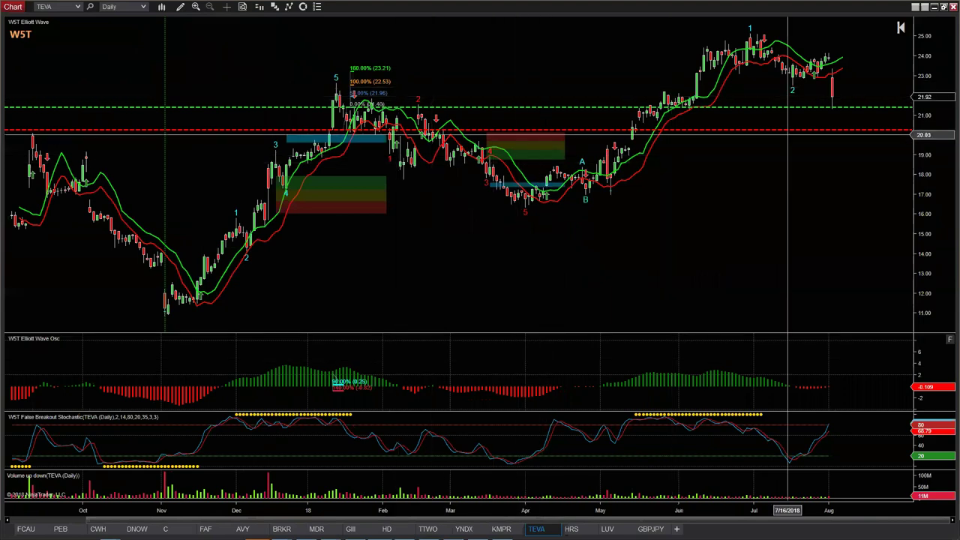
scroll(876, 200, "down", 3)
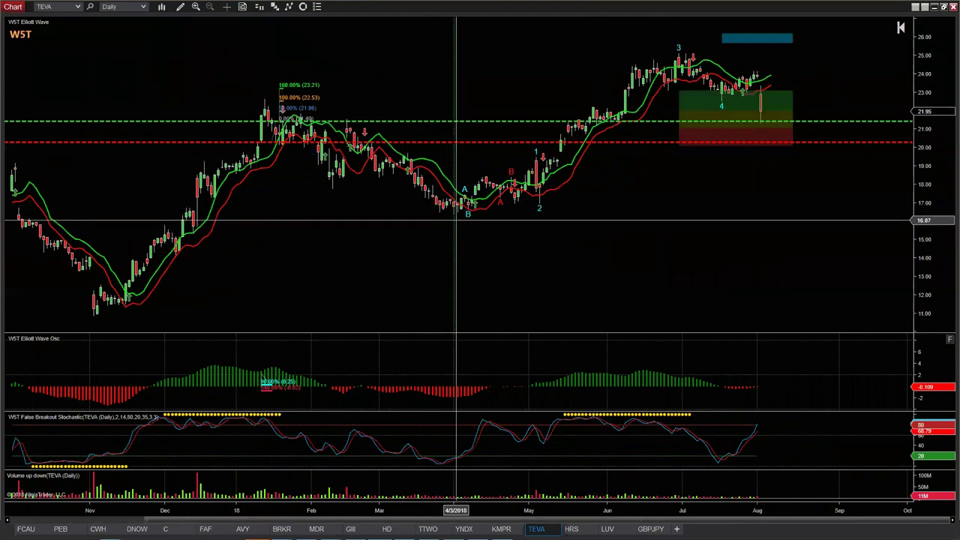
scroll(841, 237, "down", 1)
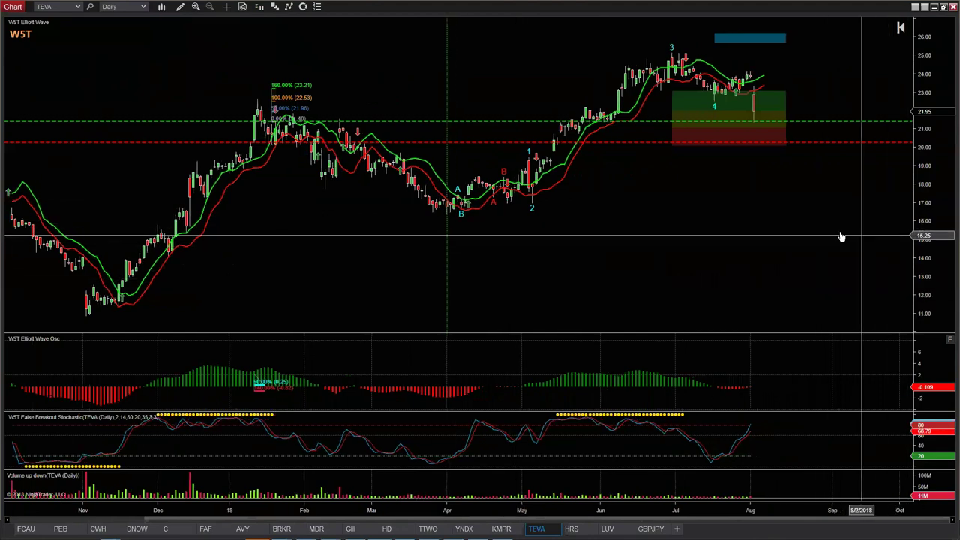
scroll(842, 237, "down", 1)
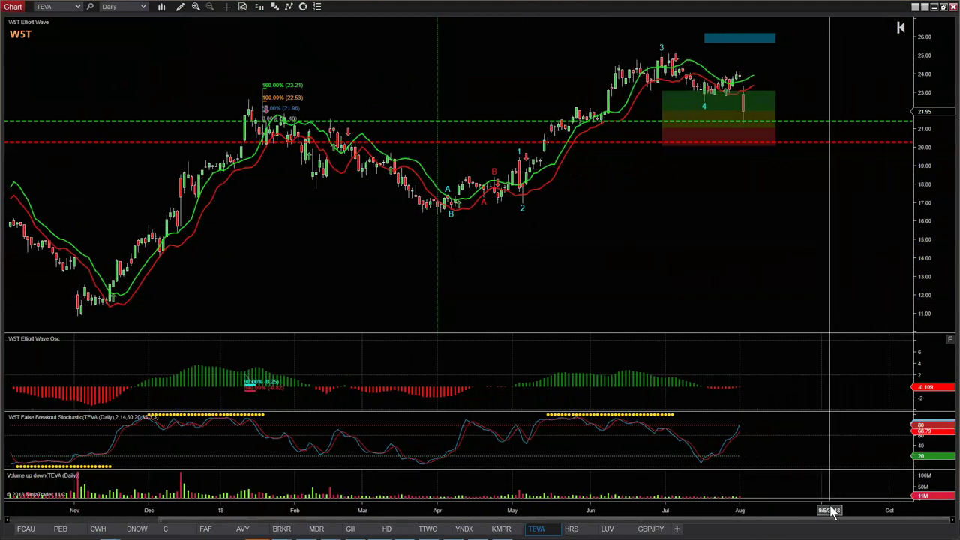
left_click_drag(831, 511, 704, 510)
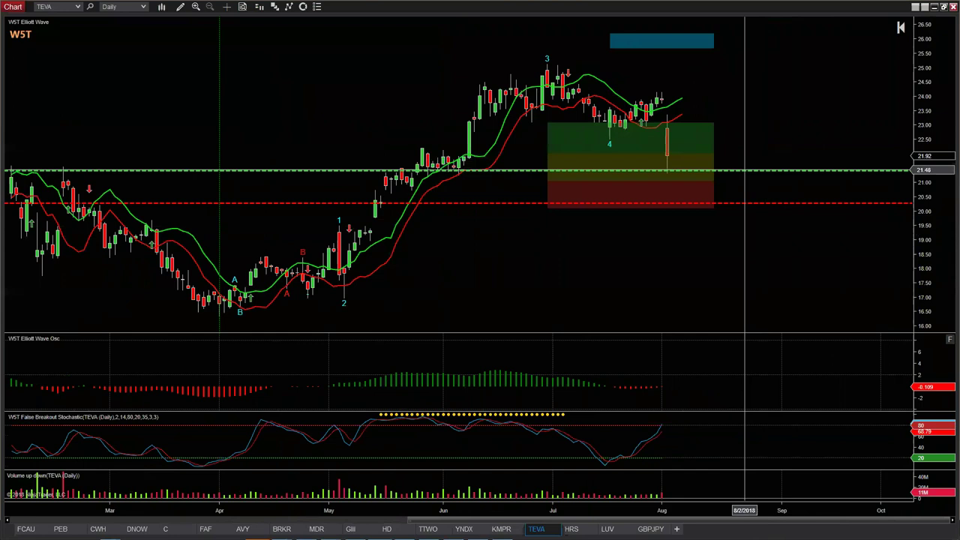
Move the green dashed level to the top of the pullback zone, about 23.00, and the red dashed level to the latest bar's low
left_click_drag(744, 170, 750, 122)
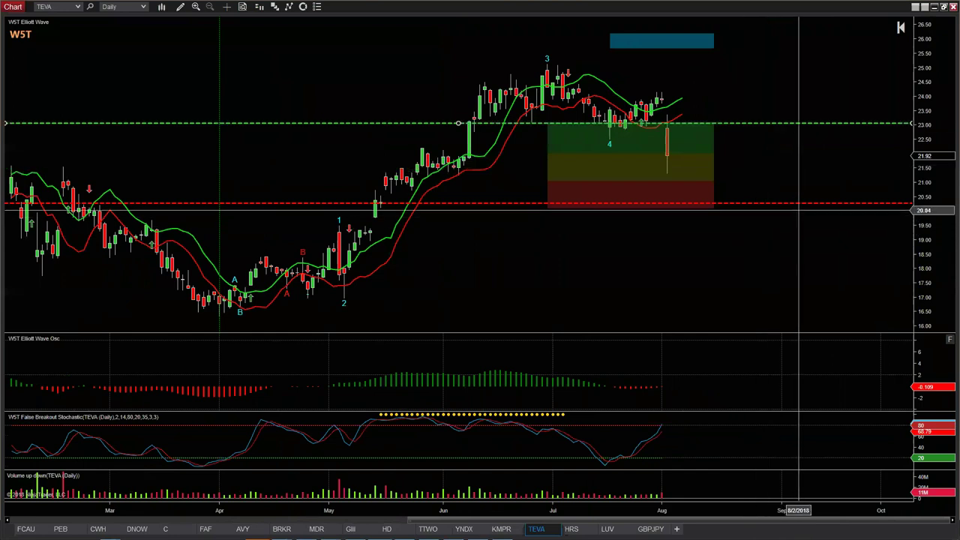
left_click_drag(801, 197, 801, 175)
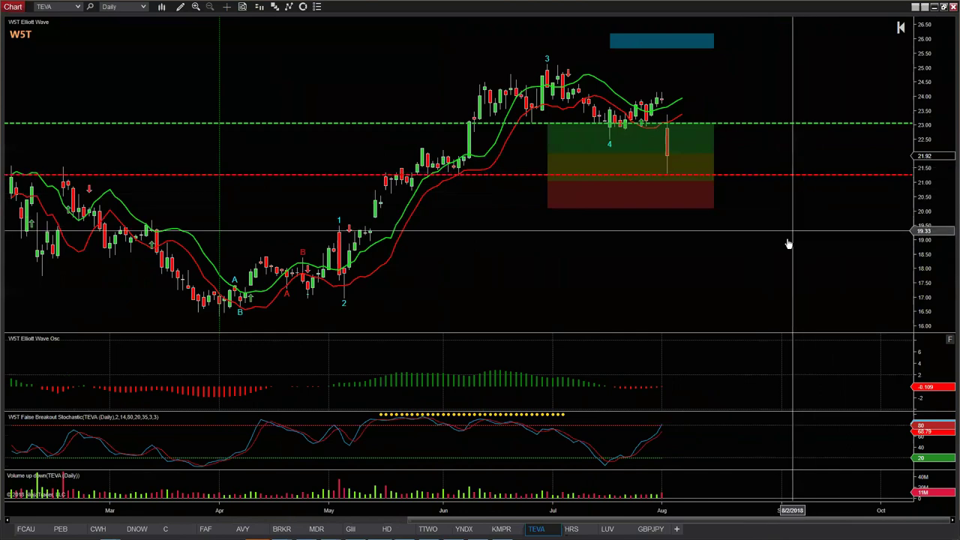
scroll(900, 255, "down", 1)
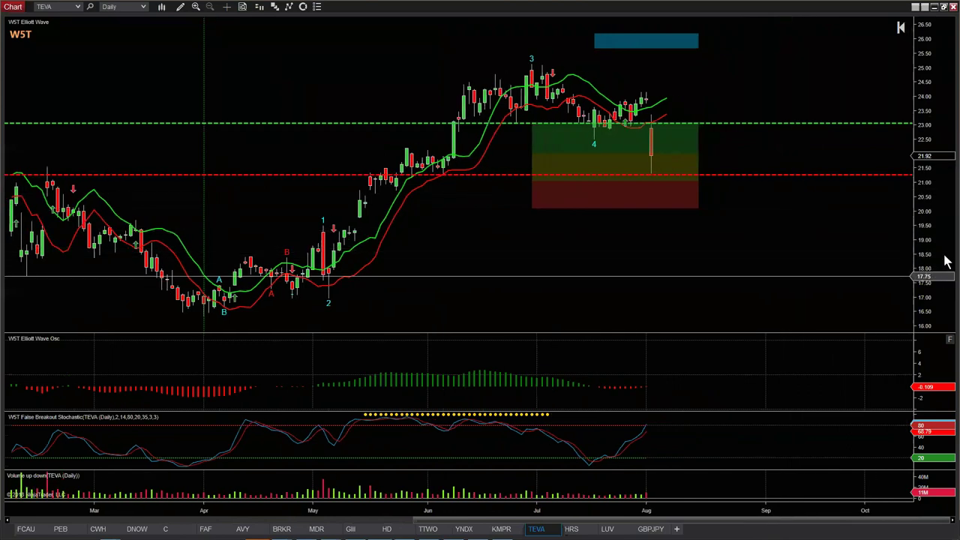
left_click_drag(946, 261, 946, 248)
scroll(828, 247, "down", 1)
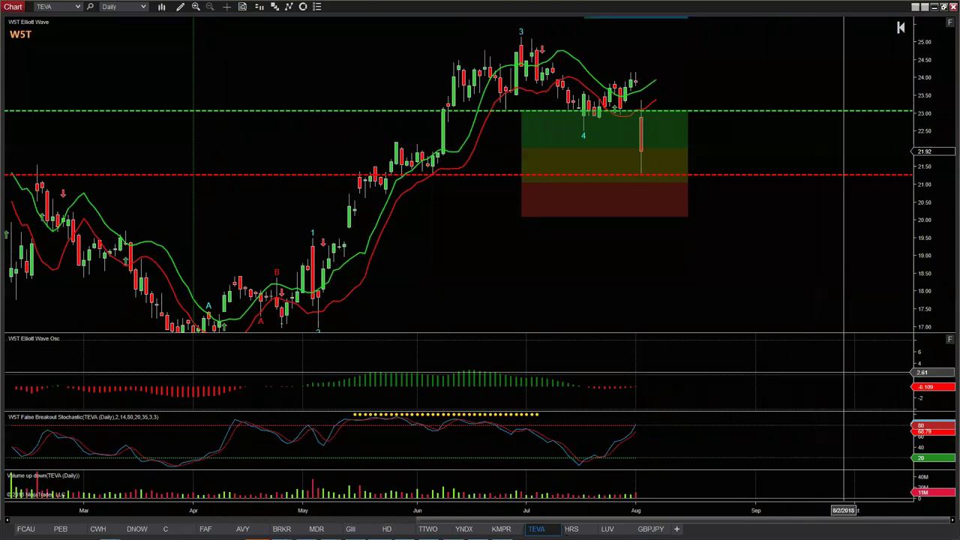
Move the green dashed level on the daily TEVA chart up to about 24.25, just above the latest swing high
double_click(947, 346)
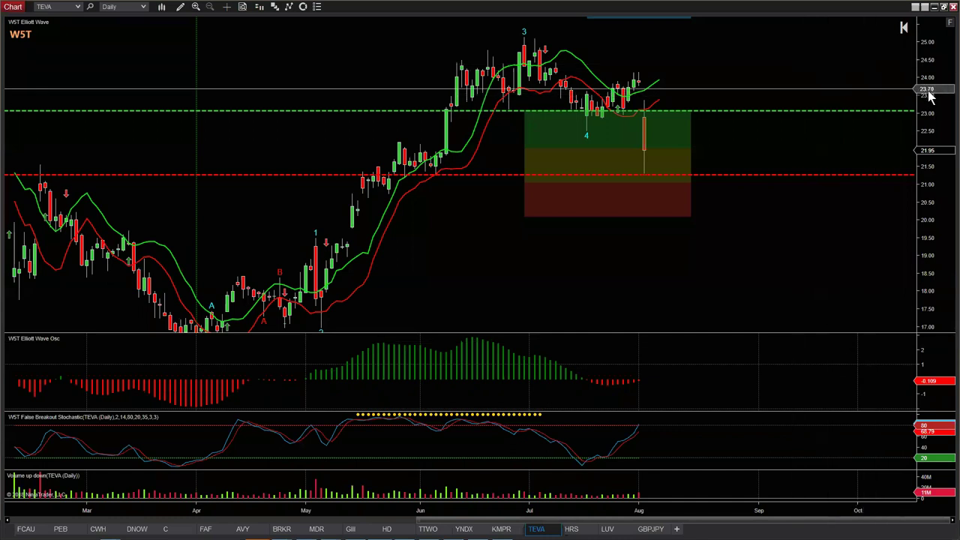
left_click_drag(930, 94, 928, 105)
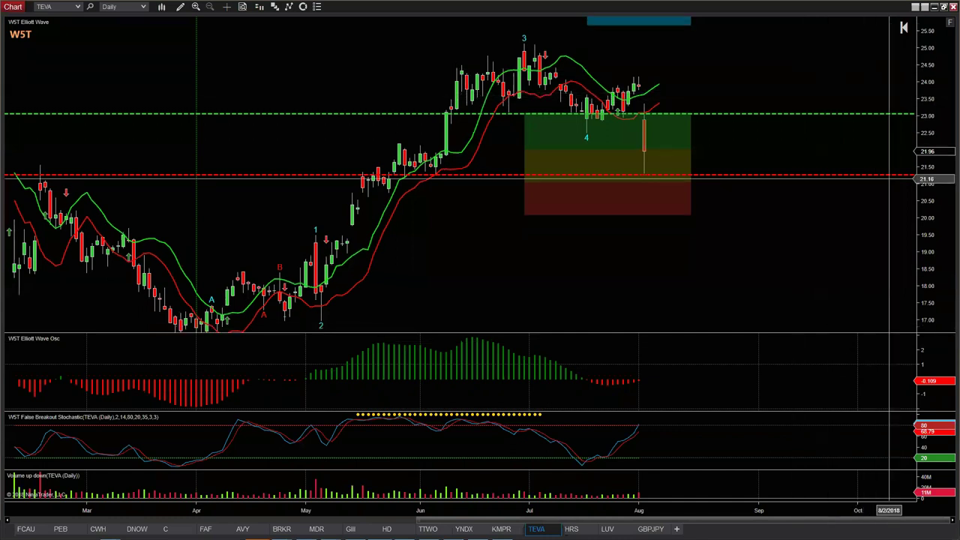
middle_click(821, 225)
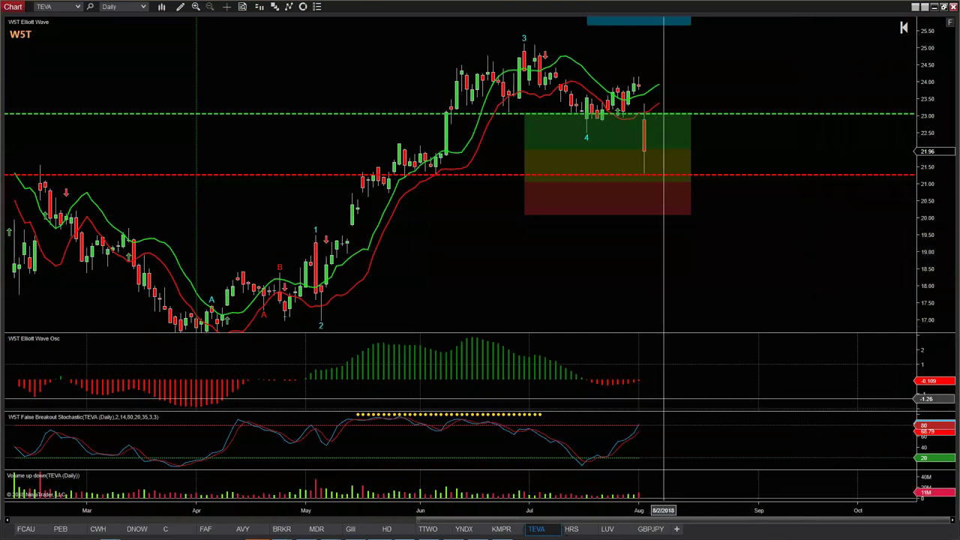
double_click(926, 206)
scroll(727, 272, "up", 1)
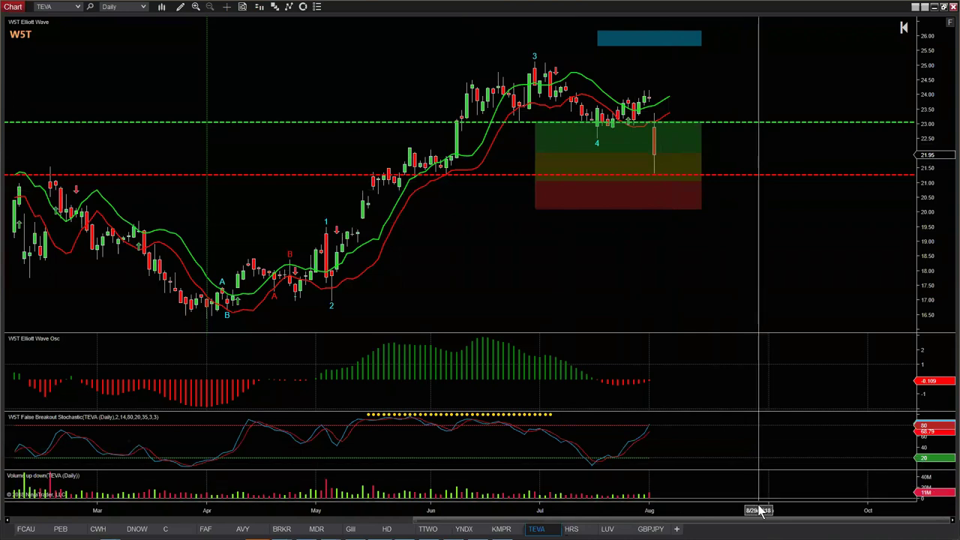
scroll(657, 507, "up", 5)
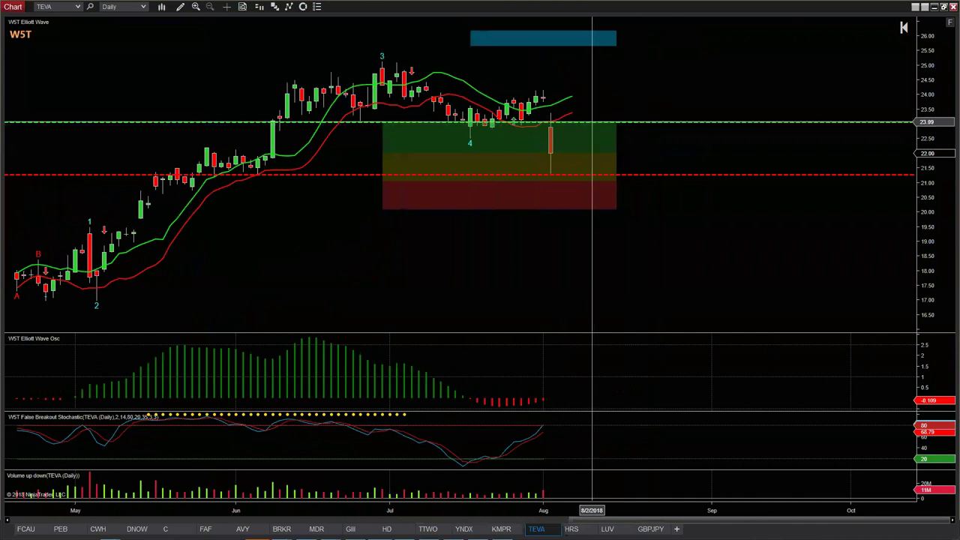
left_click_drag(593, 121, 594, 88)
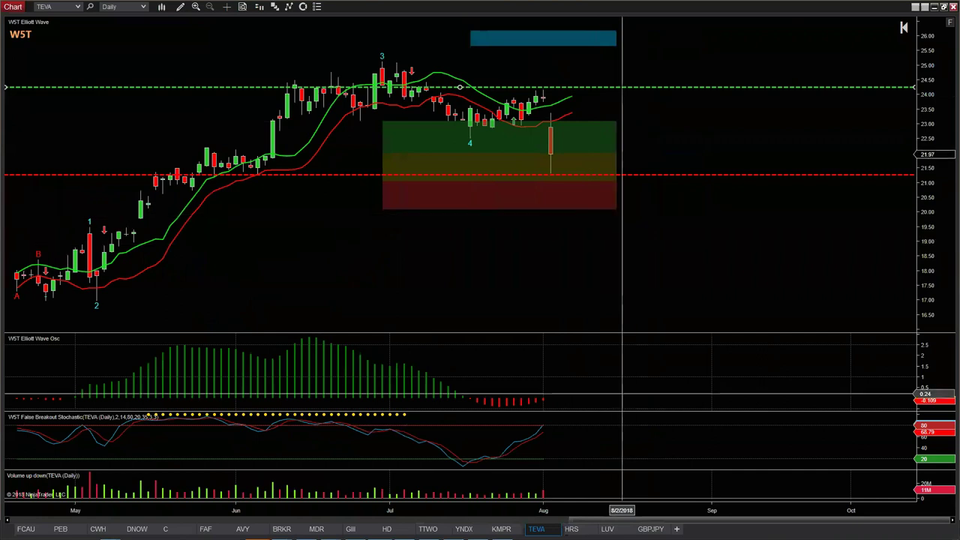
Restart the daily TEVA Elliott wave count at the late June 2018 high
left_click_drag(568, 516, 630, 510)
scroll(591, 96, "down", 1)
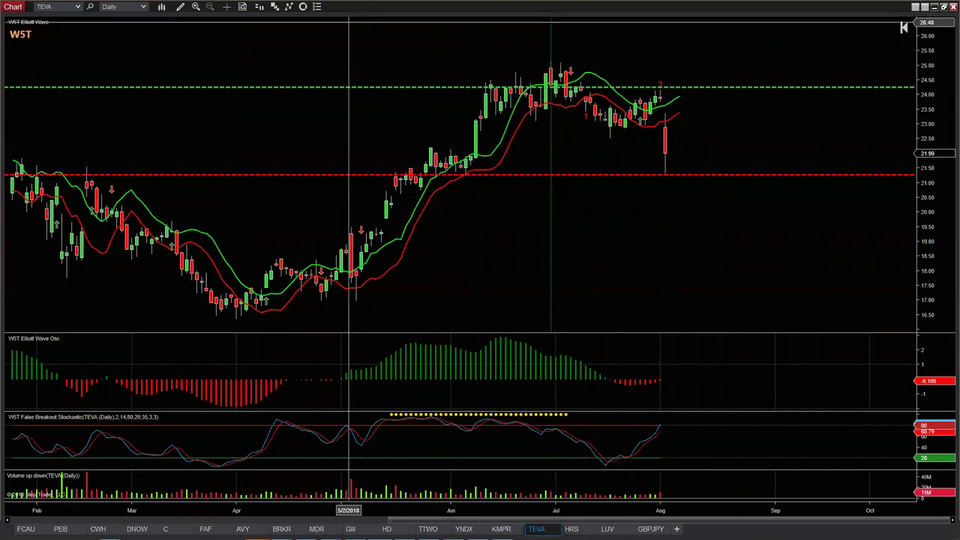
Switch TEVA to the 60-minute interval and extend the days to load so the history reaches back to late June
left_click(146, 7)
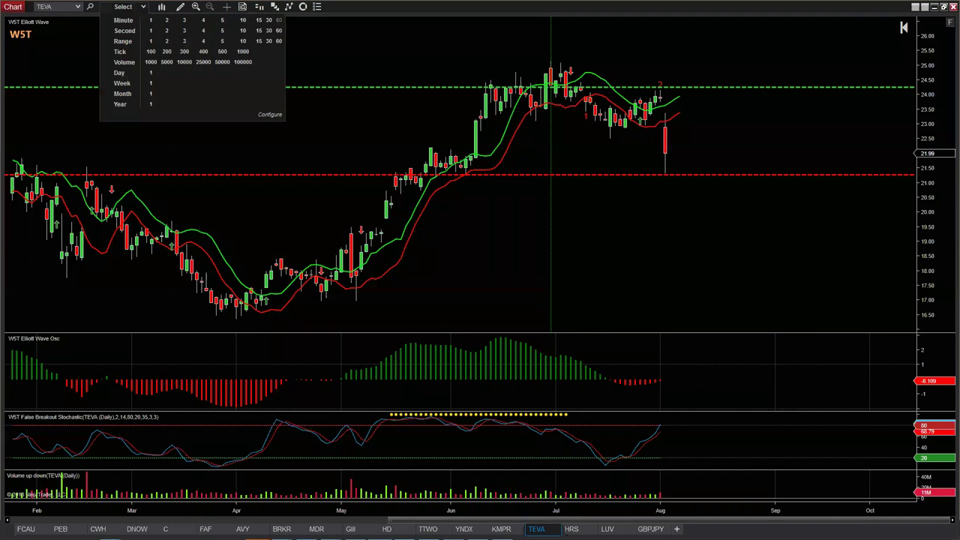
left_click(278, 20)
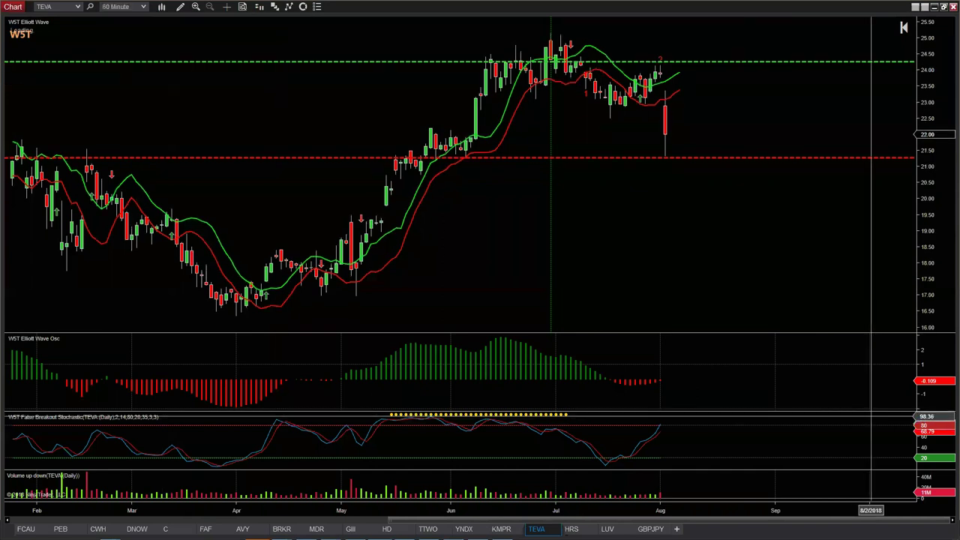
right_click(628, 230)
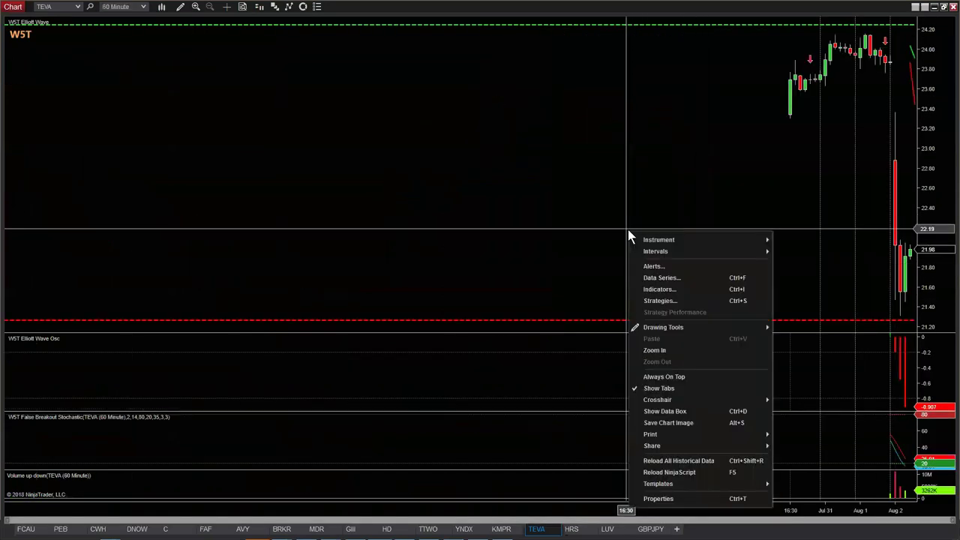
left_click(666, 277)
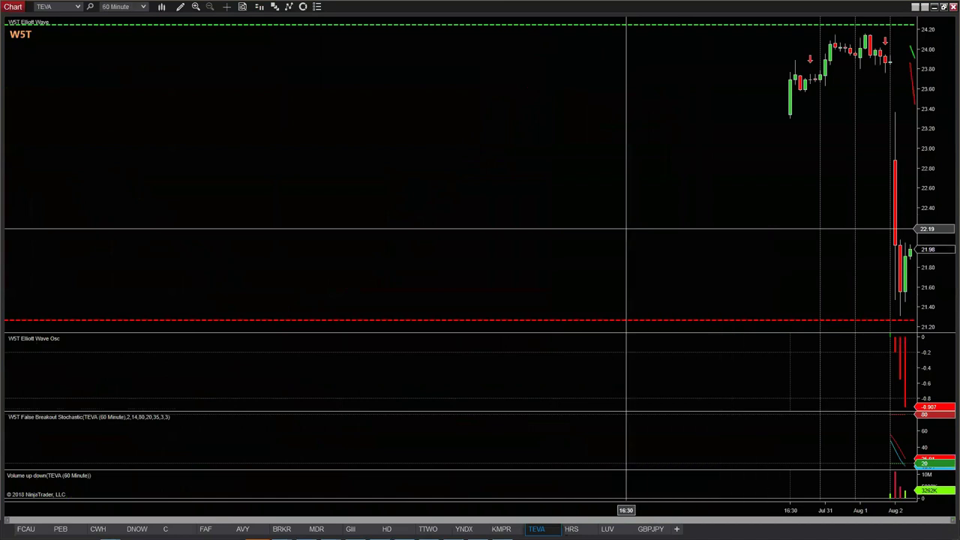
left_click(534, 239)
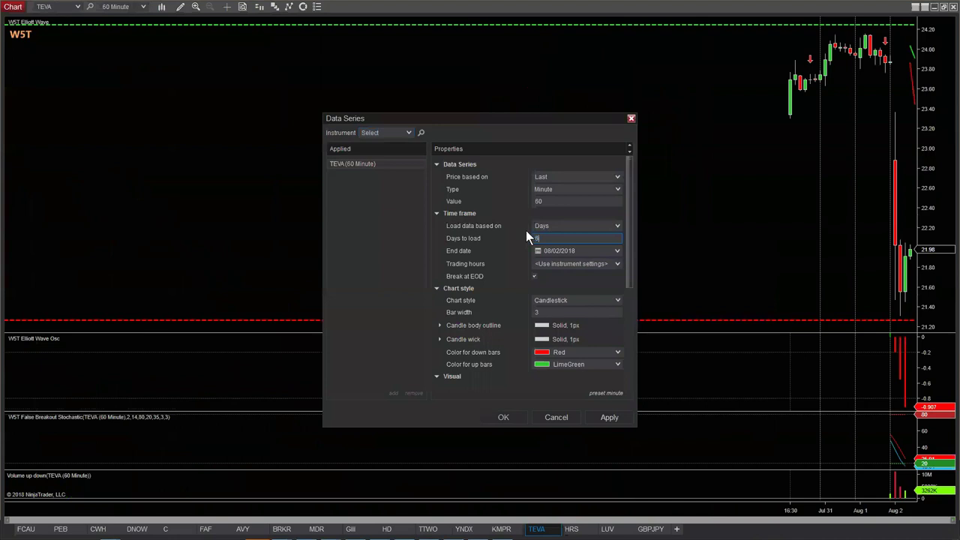
key("Return")
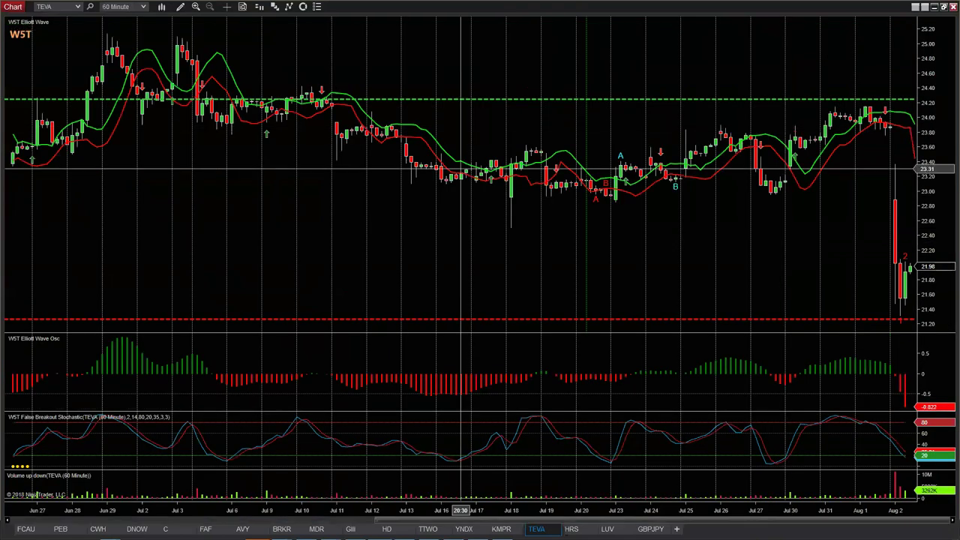
Place the red dashed level just above wave 2 at about 22.13 and the green dashed level just below wave 1 at about 21.25
left_click_drag(642, 259, 469, 264)
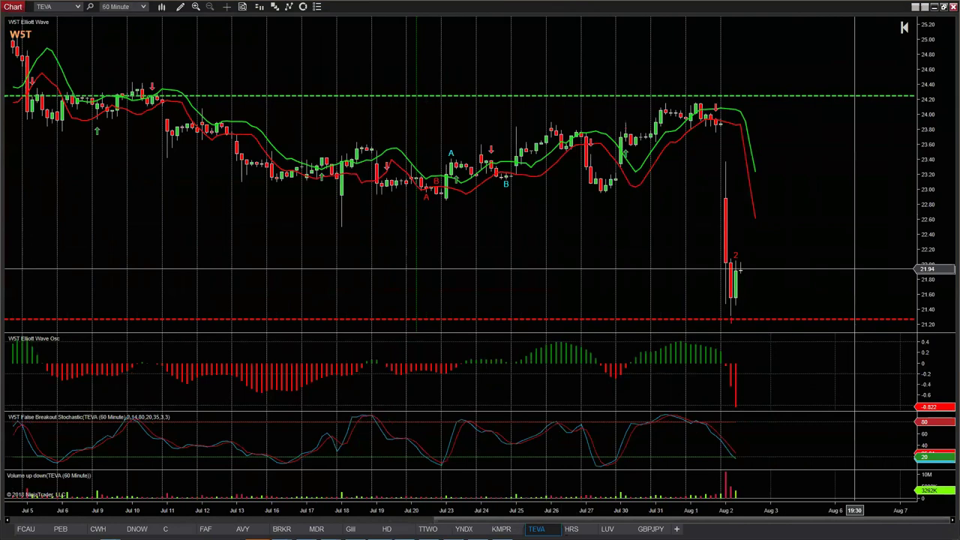
left_click_drag(930, 238, 928, 219)
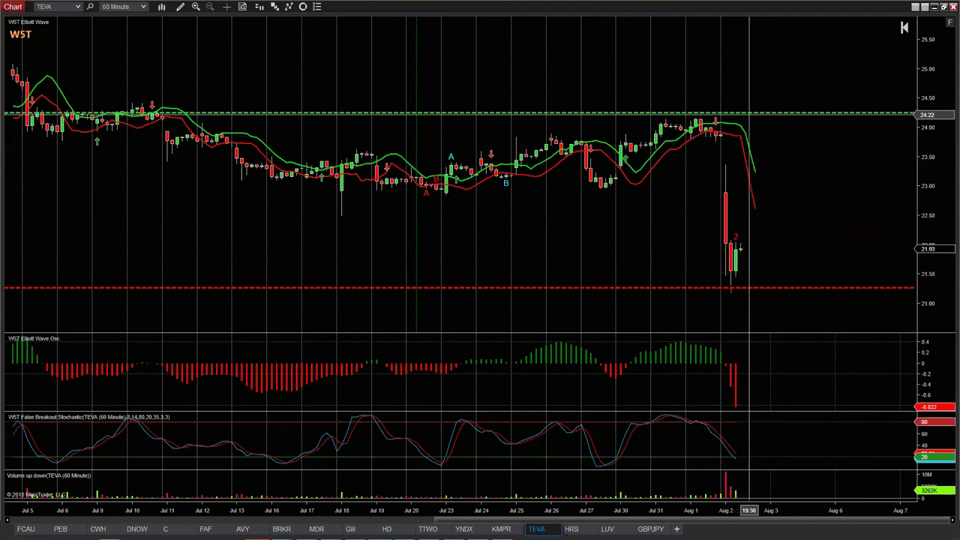
left_click_drag(751, 114, 771, 237)
left_click_drag(773, 299, 773, 287)
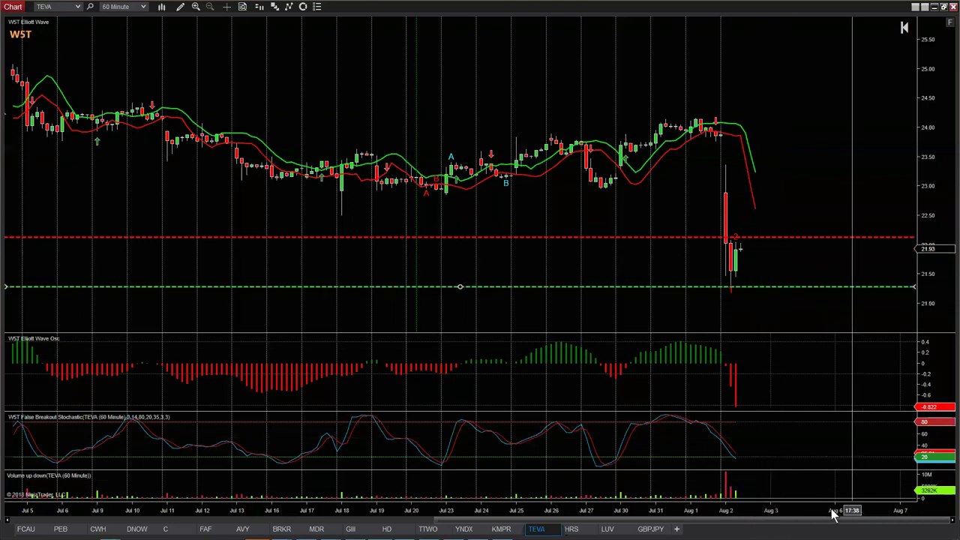
left_click_drag(754, 510, 544, 513)
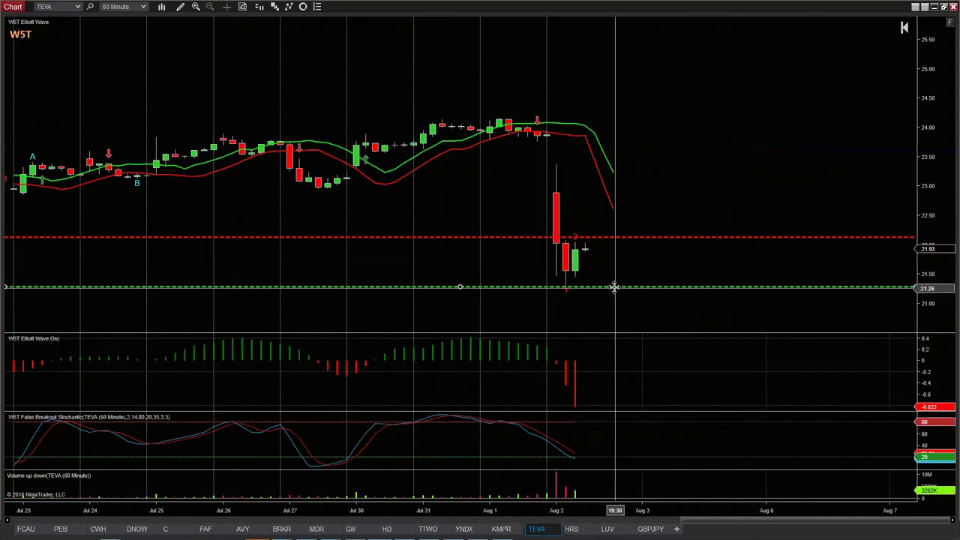
left_click_drag(613, 288, 614, 288)
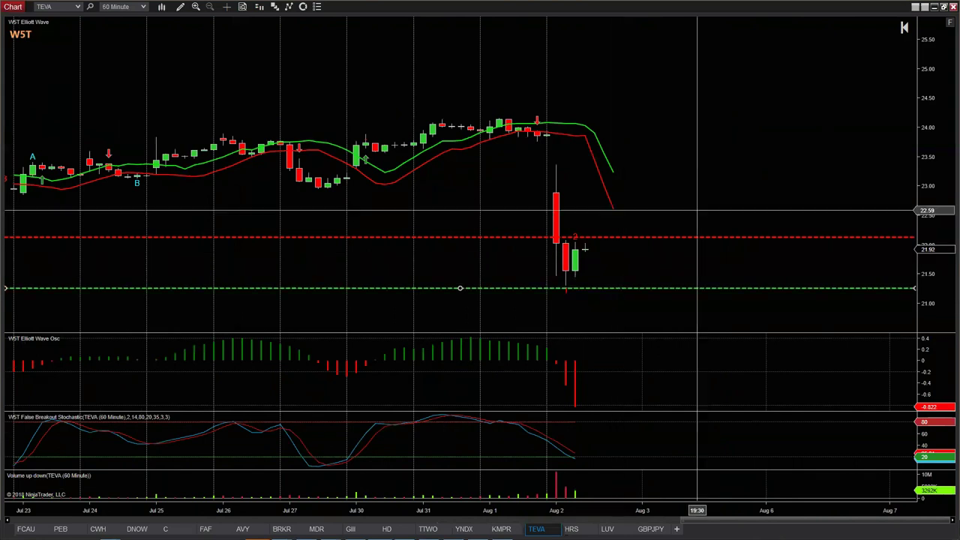
Shrink the Elliott Wave Oscillator pane and enlarge the volume pane below the stochastic
left_click(675, 159)
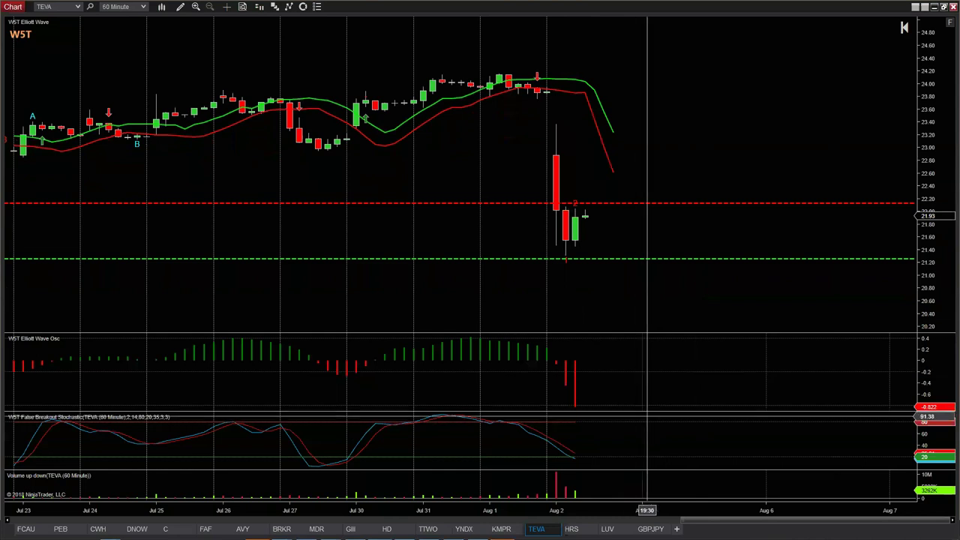
left_click_drag(643, 410, 638, 378)
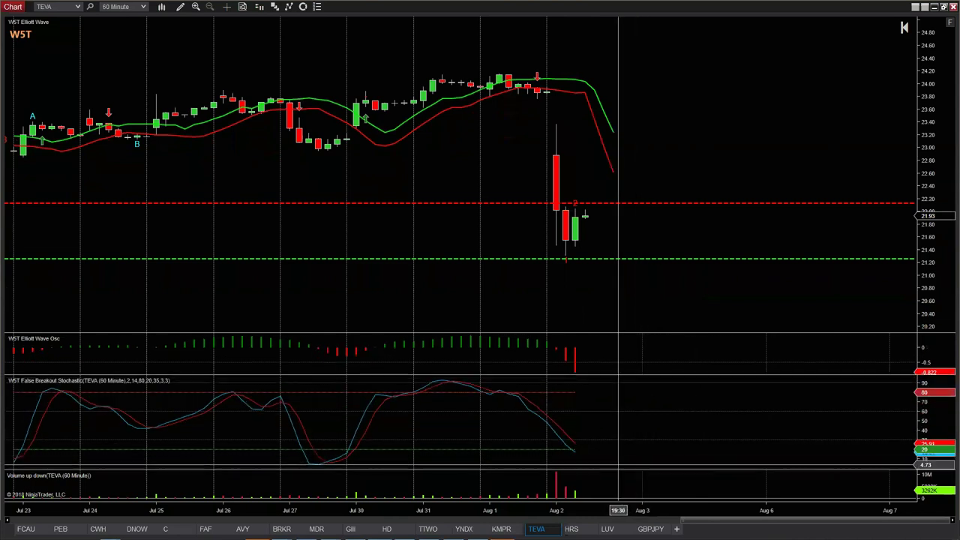
left_click_drag(622, 469, 622, 435)
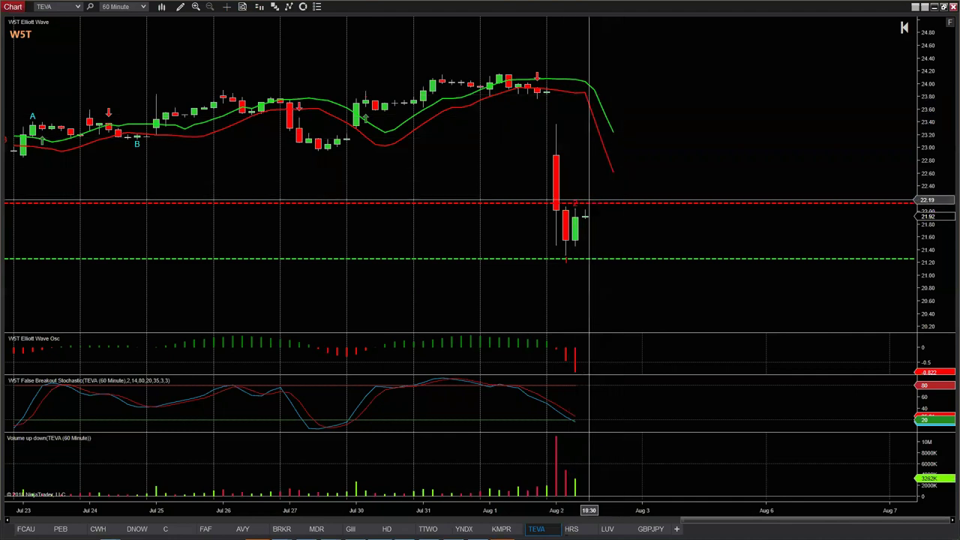
Draw a triangle from the August 2 bar's high near 22.15 to its low near 21.31, with the apex to the right at about 21.80
left_click(181, 7)
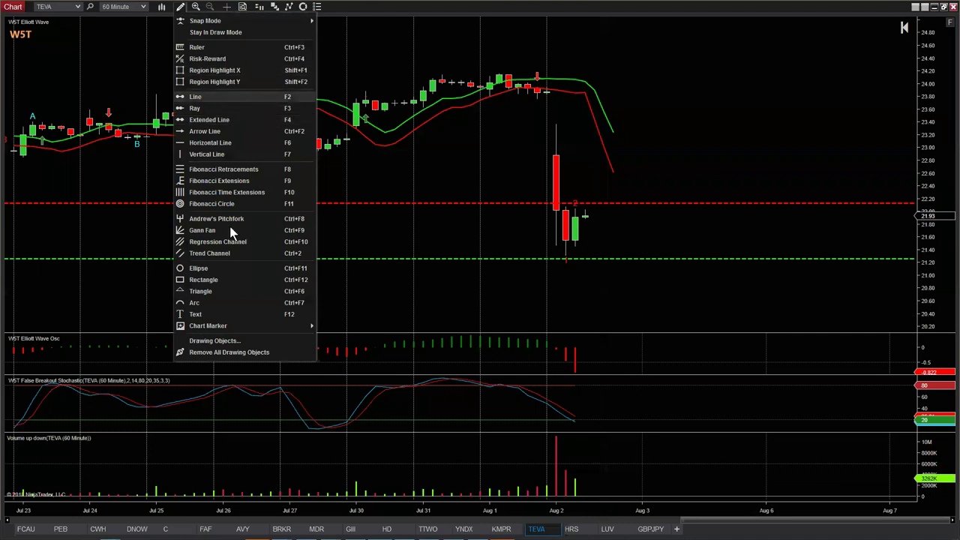
left_click(207, 292)
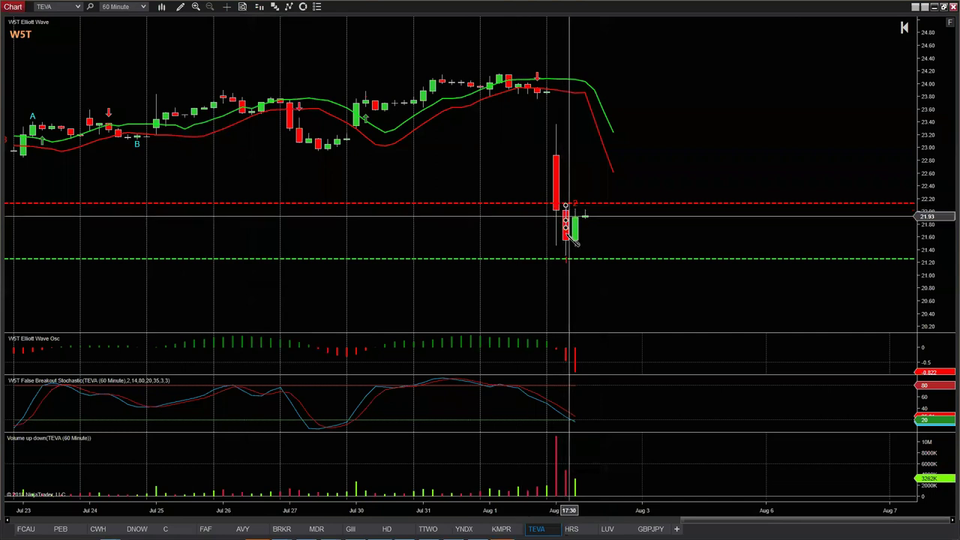
left_click(566, 256)
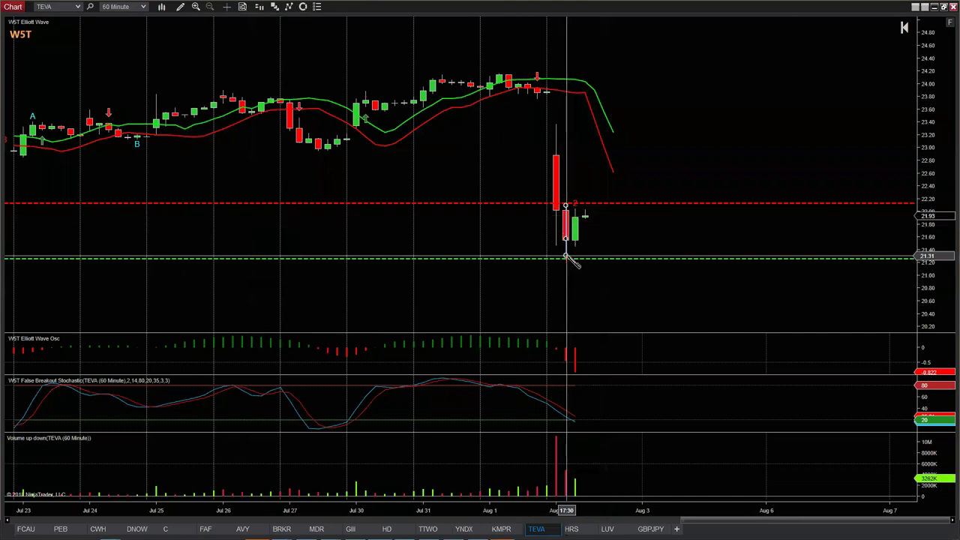
left_click(622, 228)
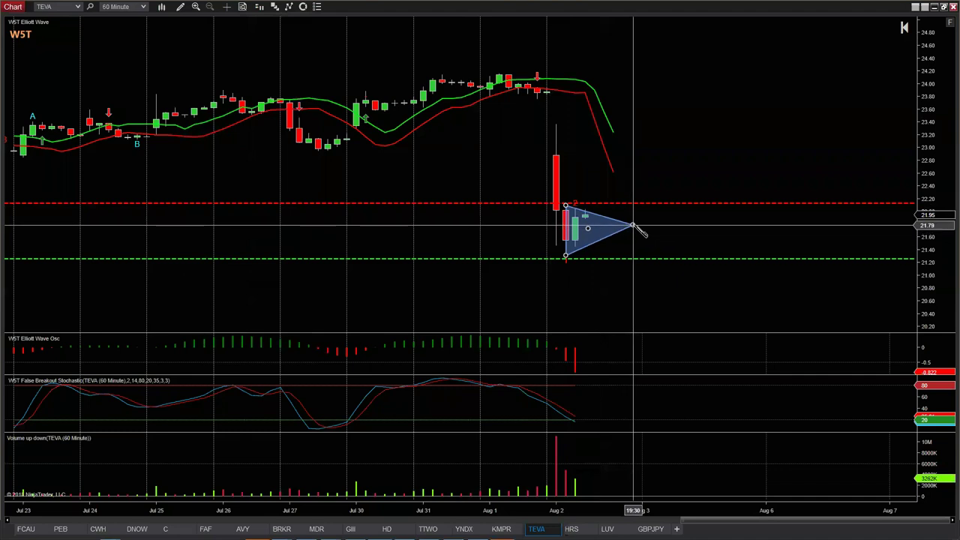
left_click(634, 223)
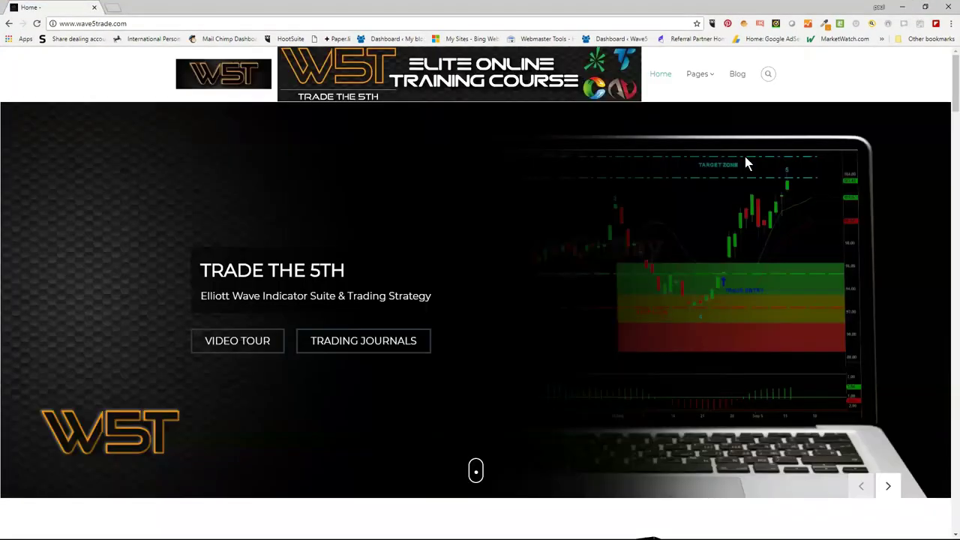
Switch to the wave5trade.com site in the browser and open W5T Elite Training Course #1 in the Stocks Scanner Membership's members area
mouse_move(698, 73)
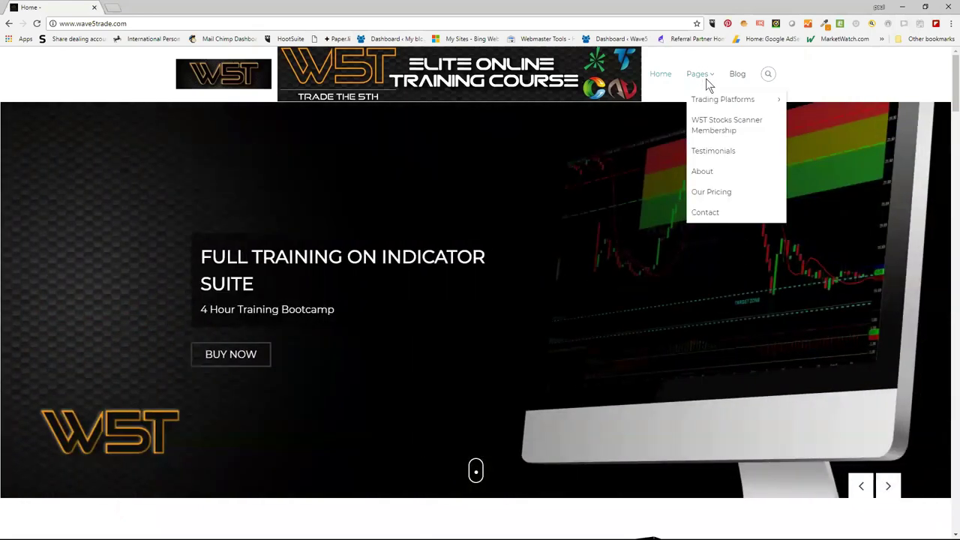
left_click(724, 127)
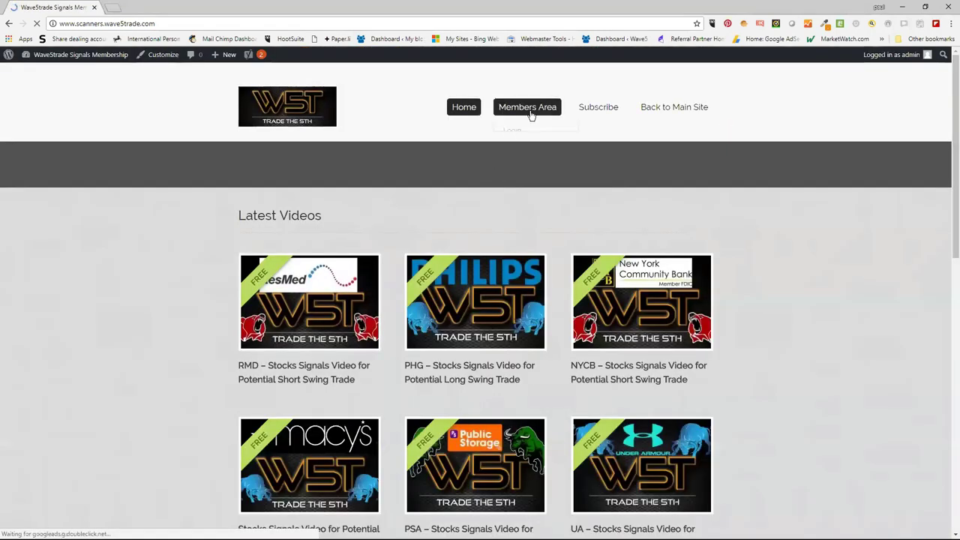
mouse_move(547, 109)
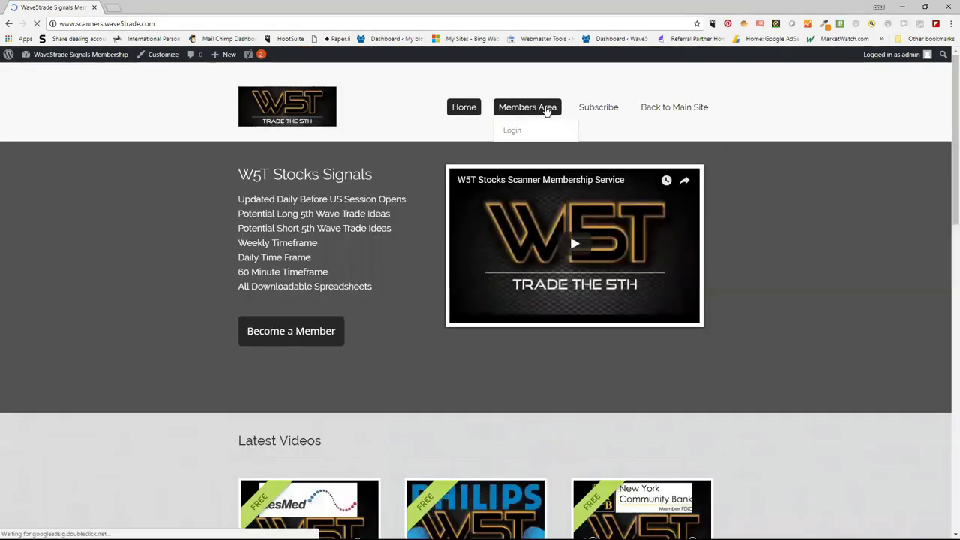
left_click(547, 110)
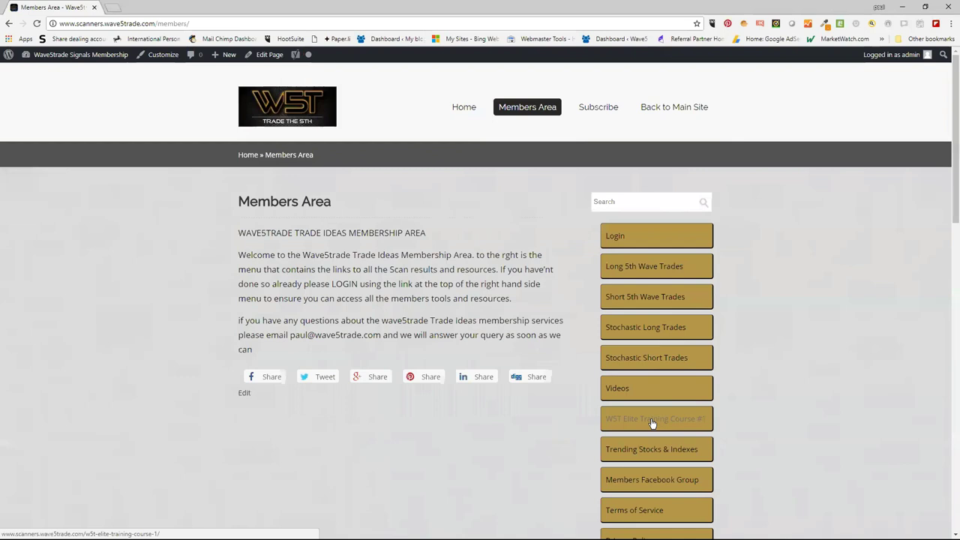
left_click(651, 418)
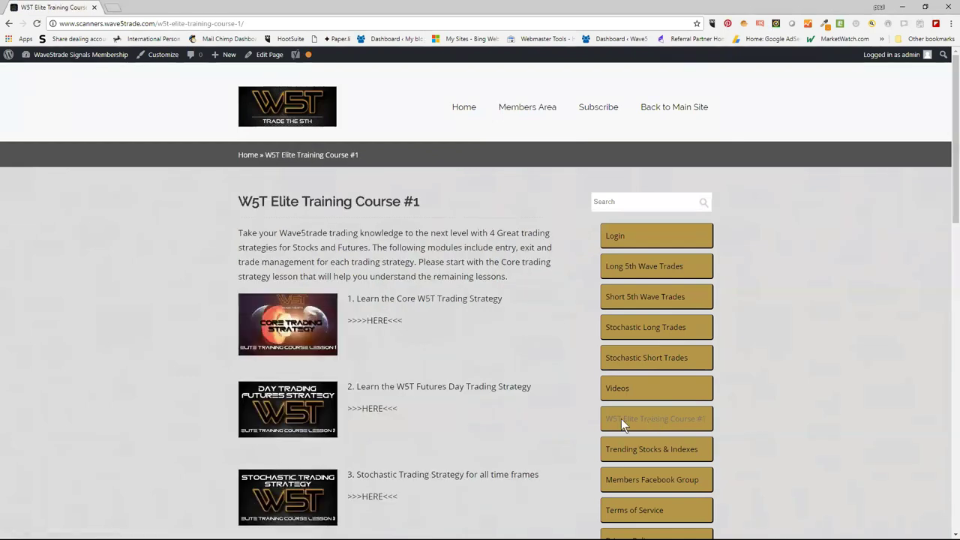
Open the W5T Futures Day Trading Strategy lesson and examine its lesson and follow-up session videos
scroll(397, 272, "down", 2)
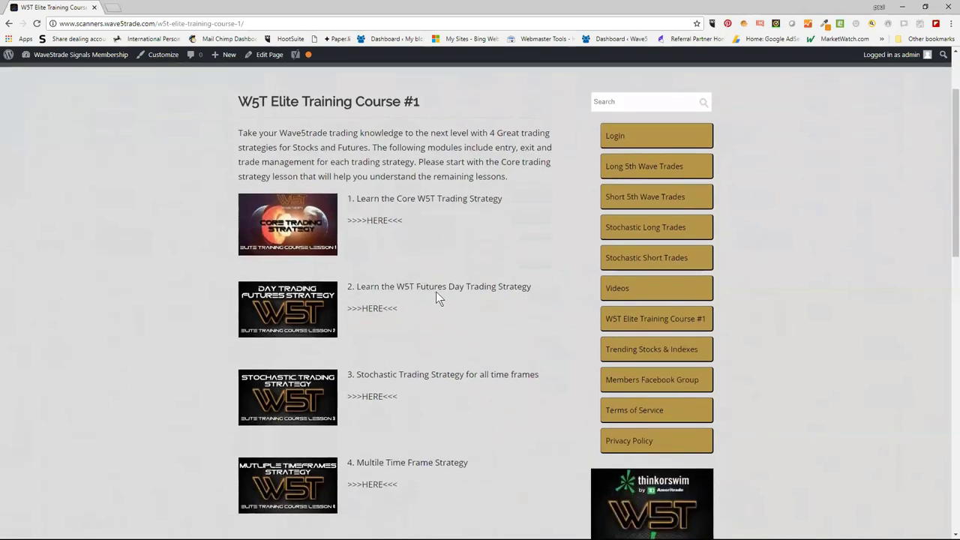
left_click(389, 309)
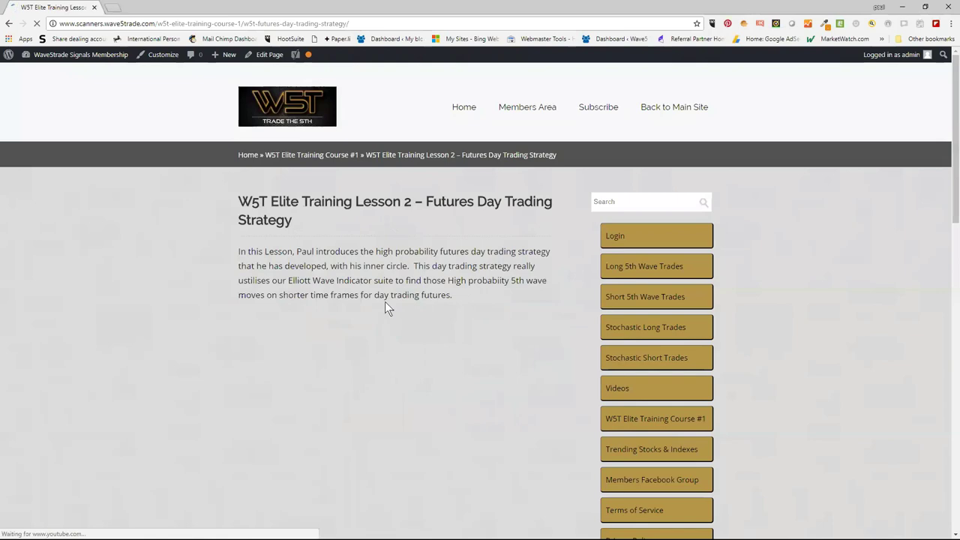
scroll(385, 302, "down", 2)
scroll(444, 274, "down", 1)
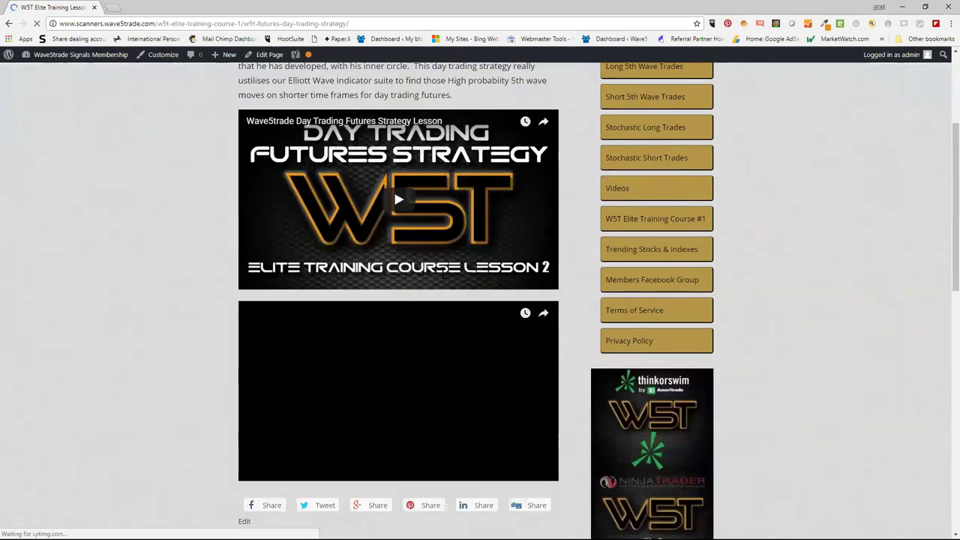
scroll(443, 272, "down", 2)
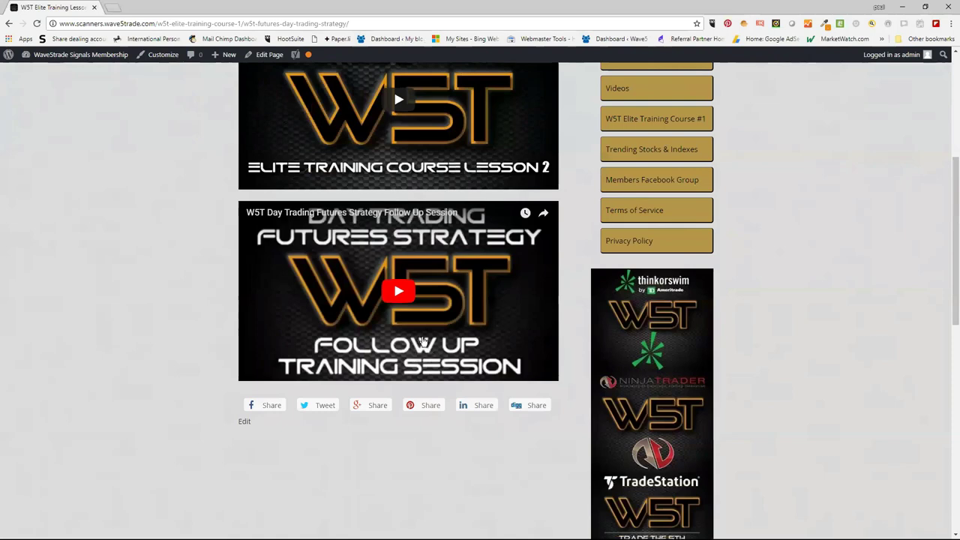
Return to the W5T Elite Training Course #1 overview and review its list of five strategy lessons
scroll(428, 349, "up", 1)
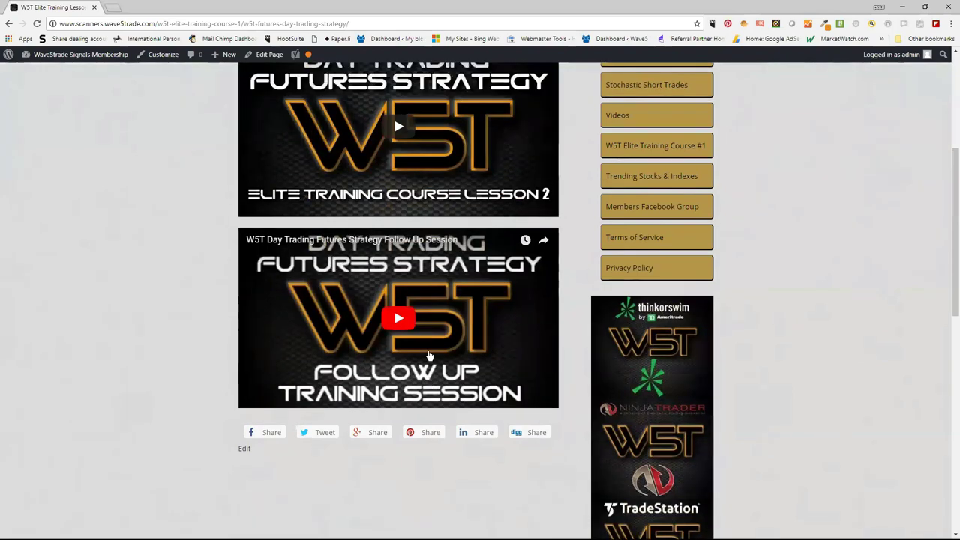
left_click(11, 24)
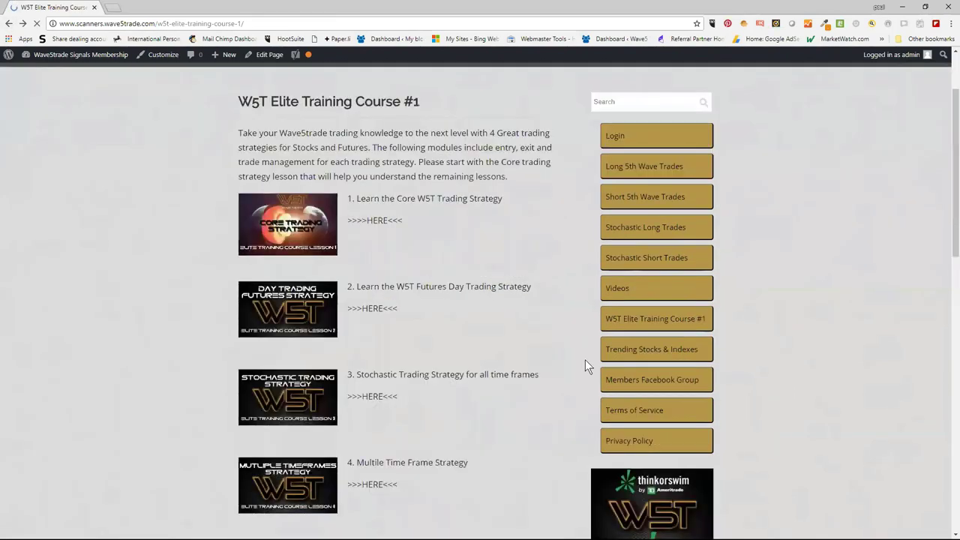
scroll(406, 242, "down", 2)
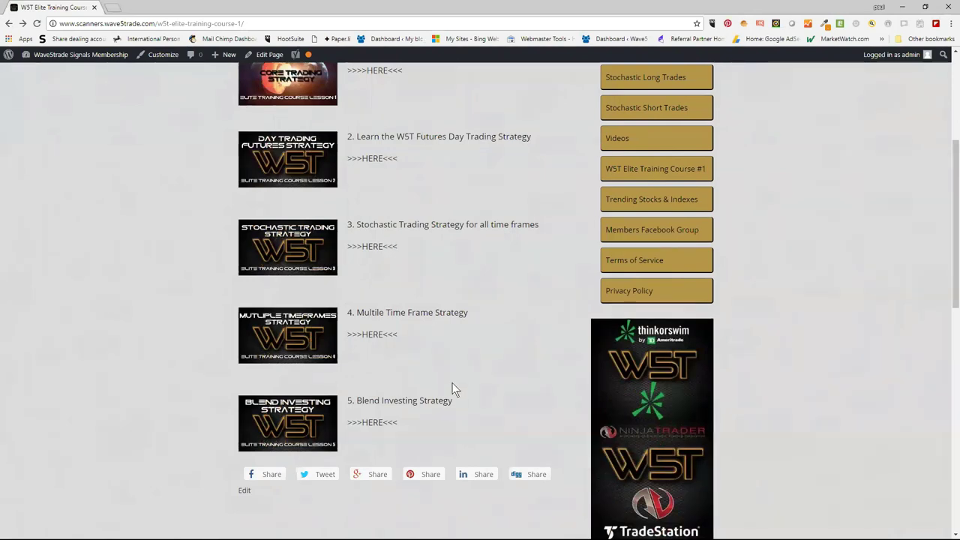
scroll(522, 434, "up", 1)
scroll(522, 435, "up", 3)
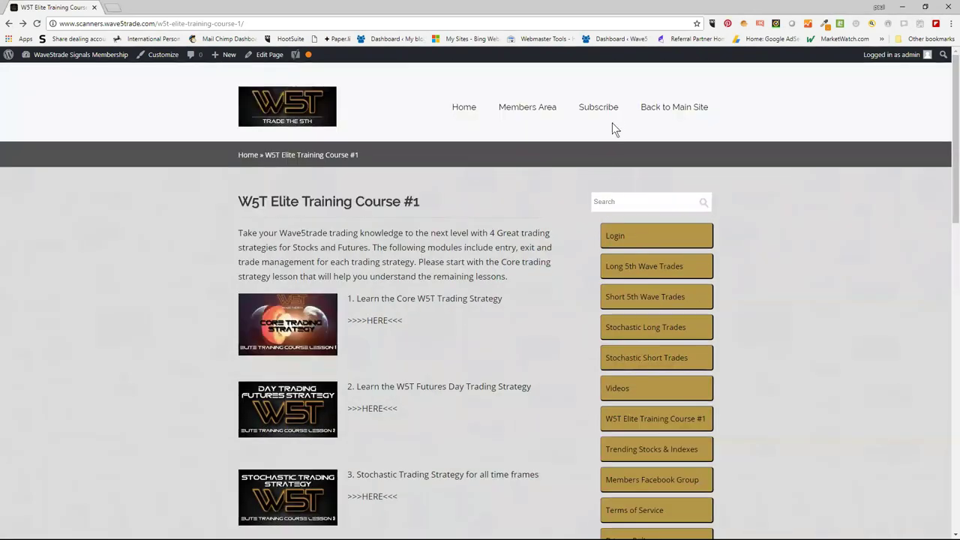
Open the site's Subscribe page and copy its web address for sharing outside the browser
left_click(627, 132)
left_click(224, 24)
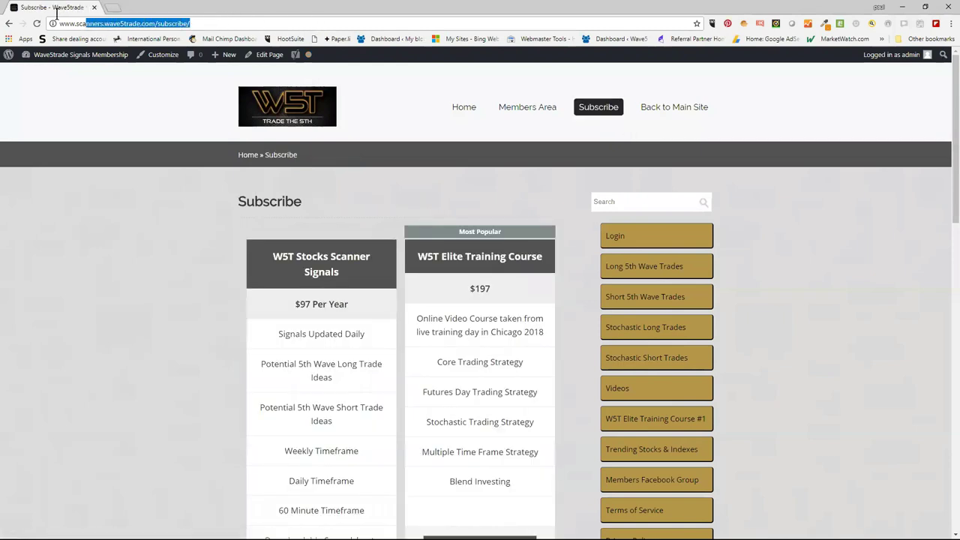
right_click(104, 26)
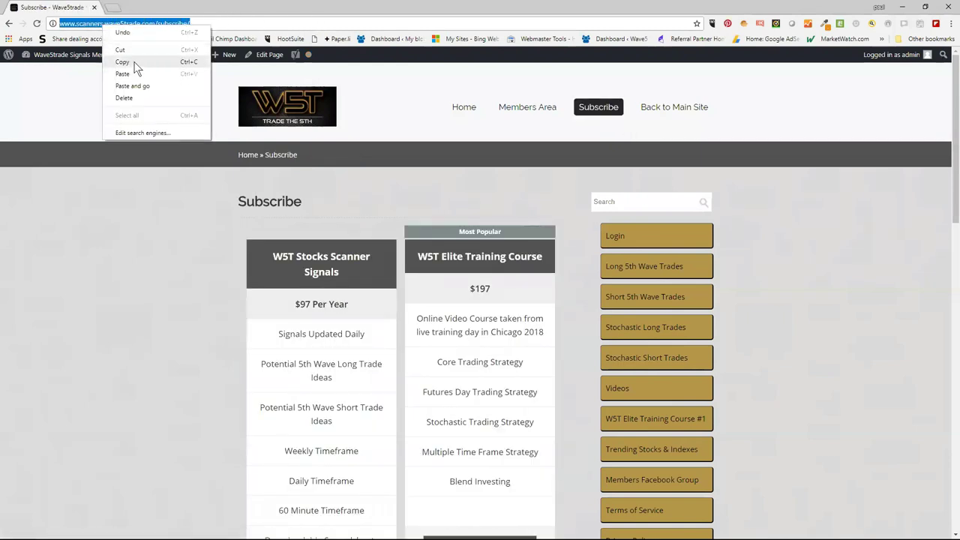
left_click(122, 62)
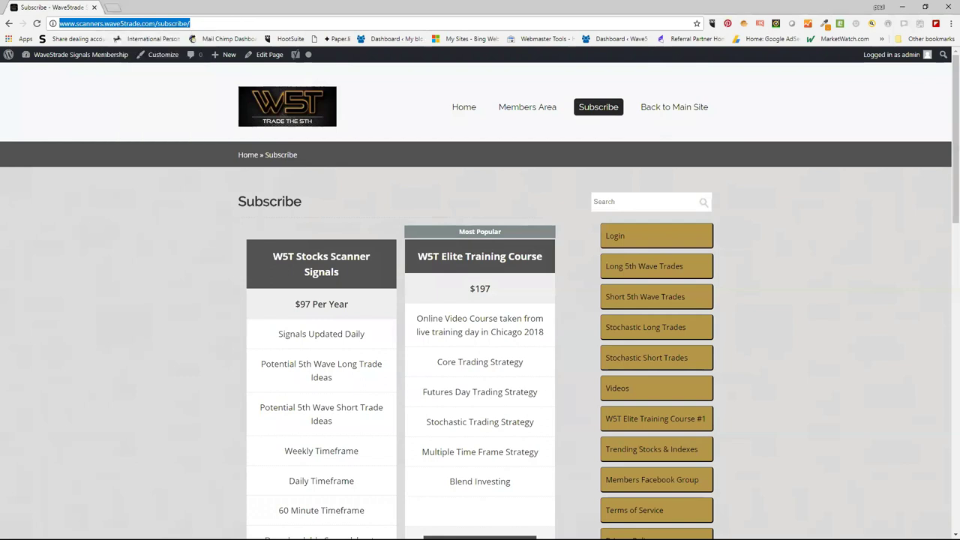
key("alt+Tab")
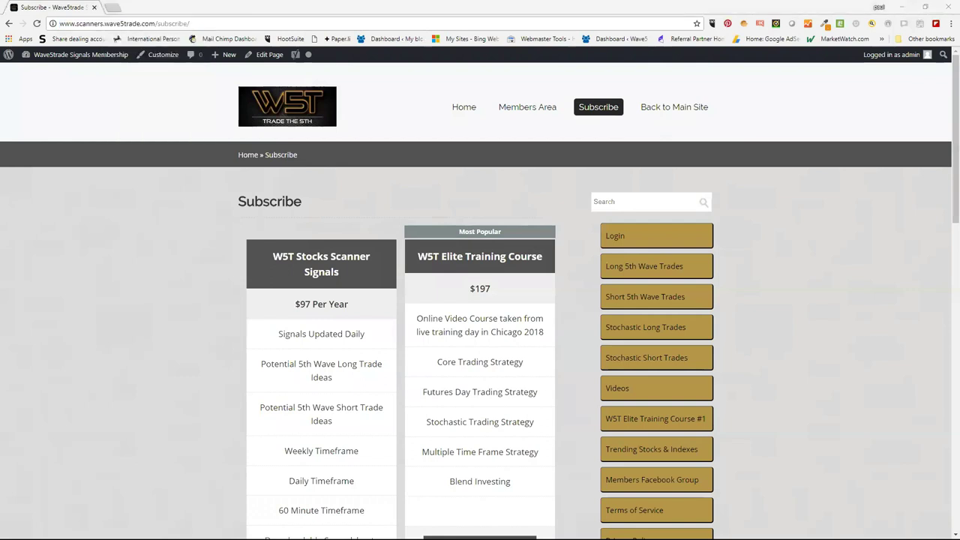